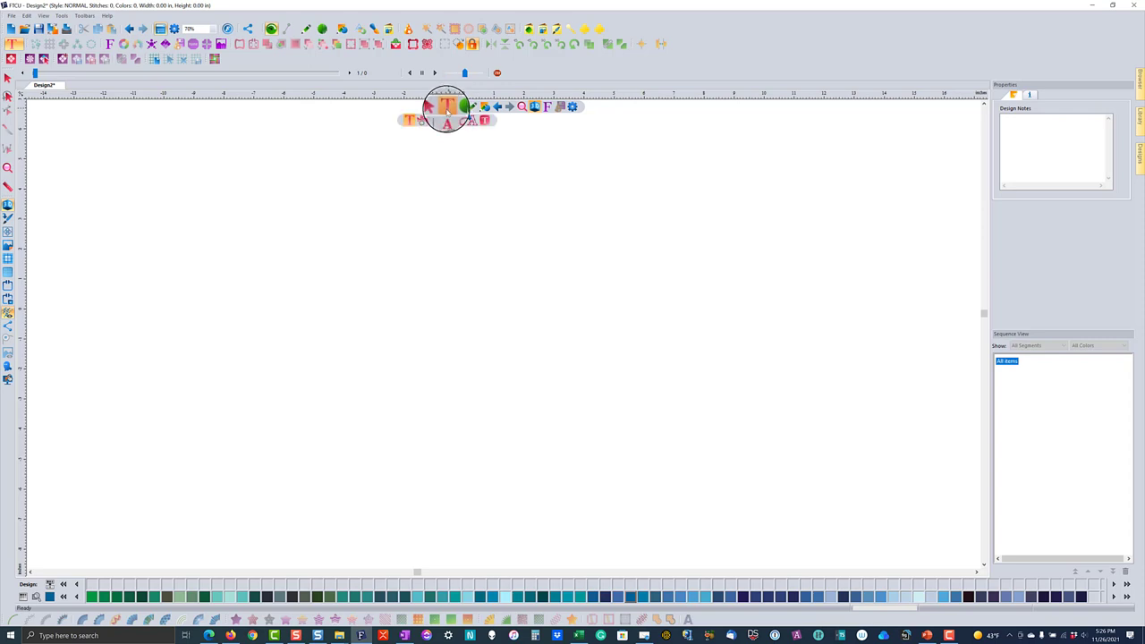
Place a text object in the upper-left area of the design page and set its wording to the first name.
left_click(409, 118)
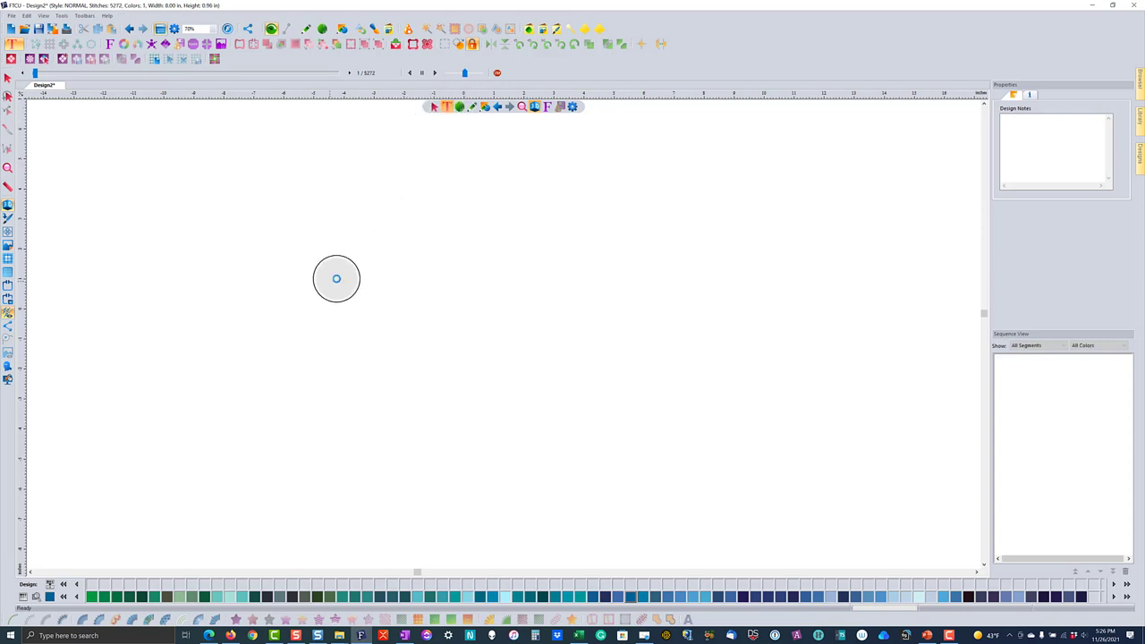
left_click(332, 281)
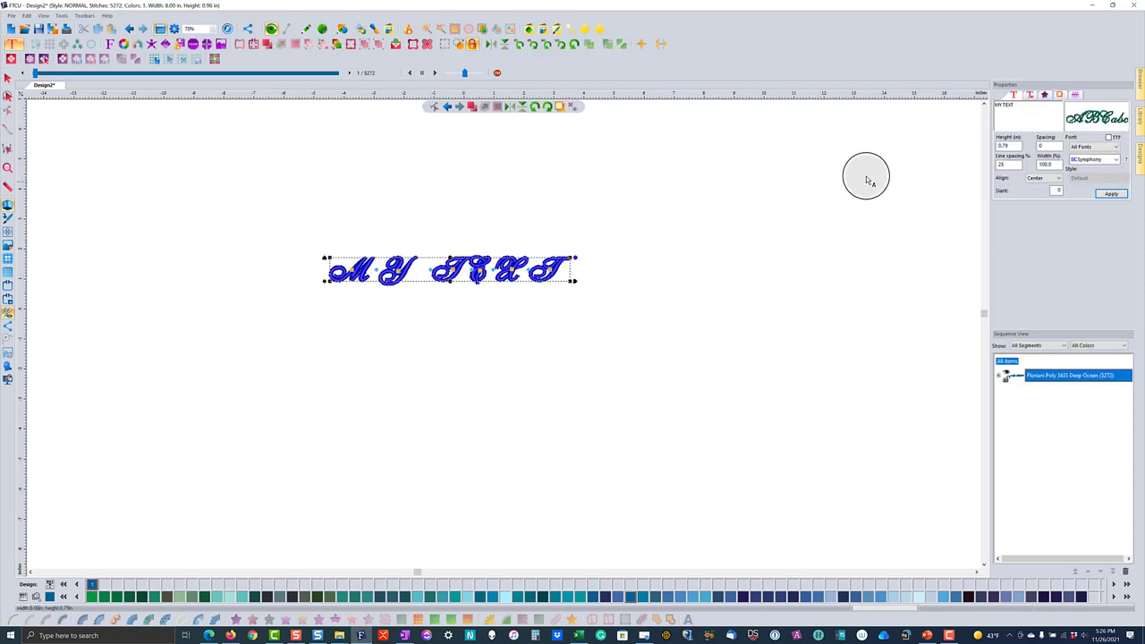
left_click_drag(1016, 104, 972, 95)
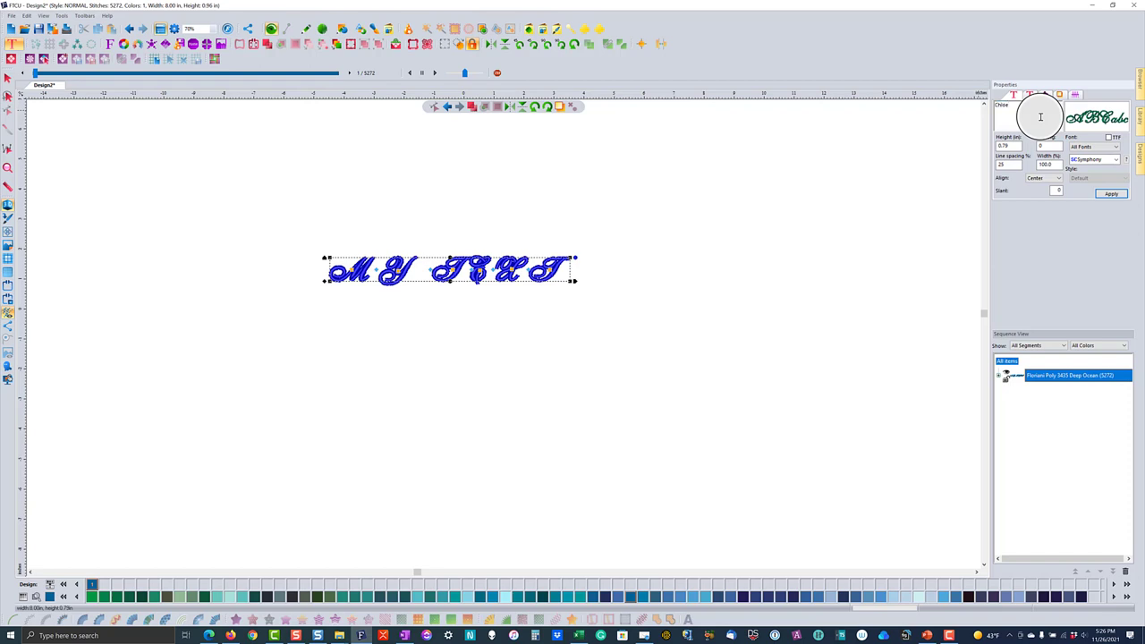
left_click(1108, 195)
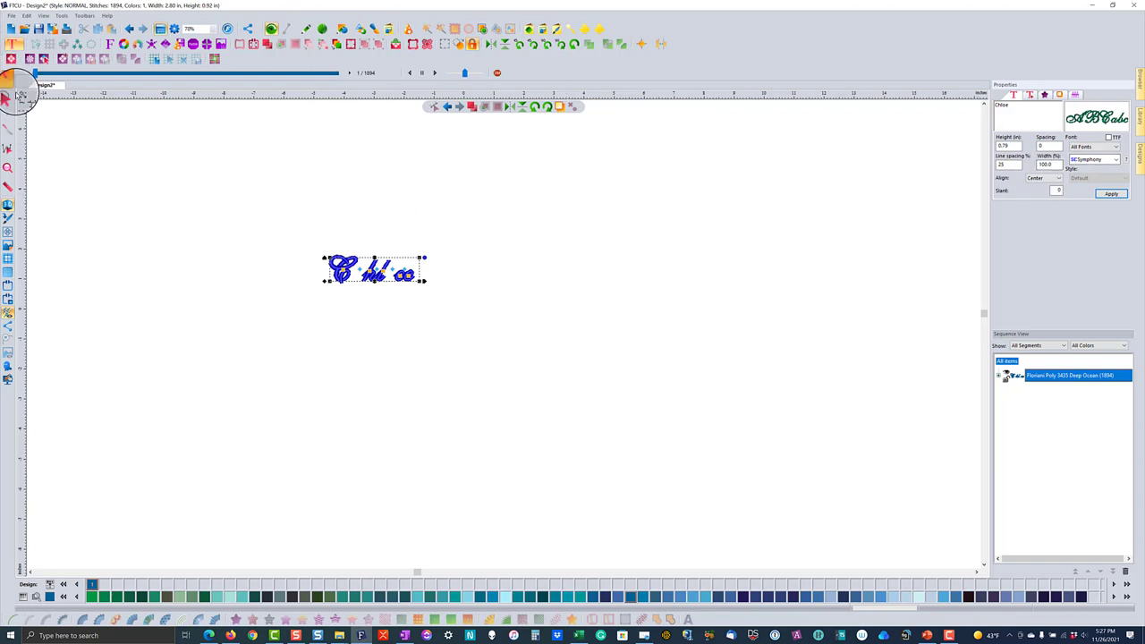
Limit the font list to the Script category and apply the Montcalm font to the lettering.
key("ctrl+0")
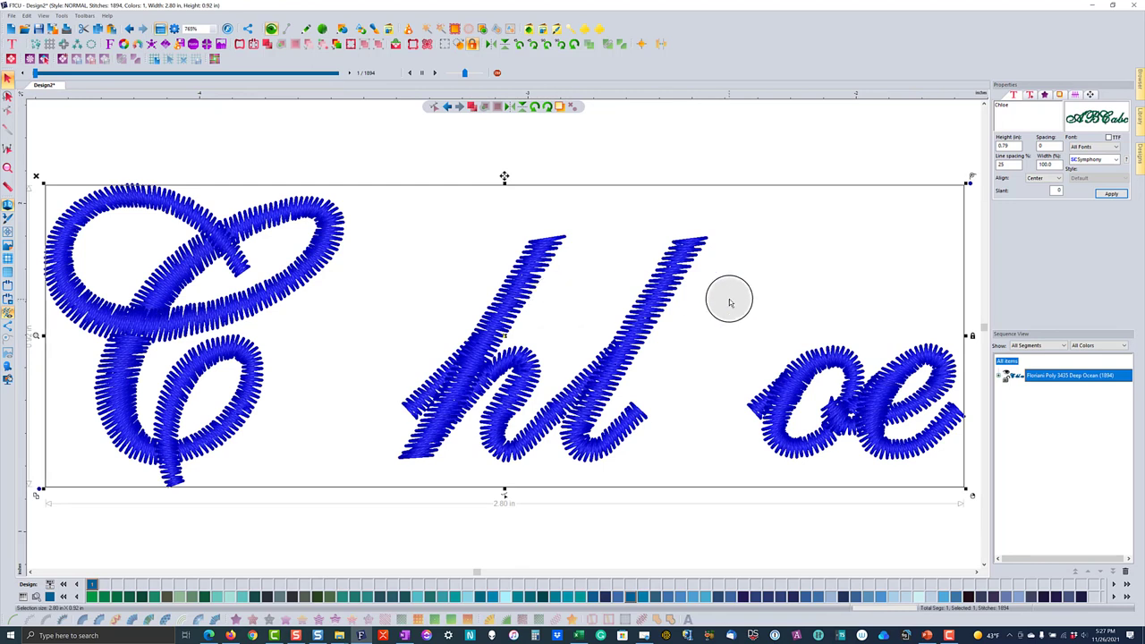
left_click(1088, 159)
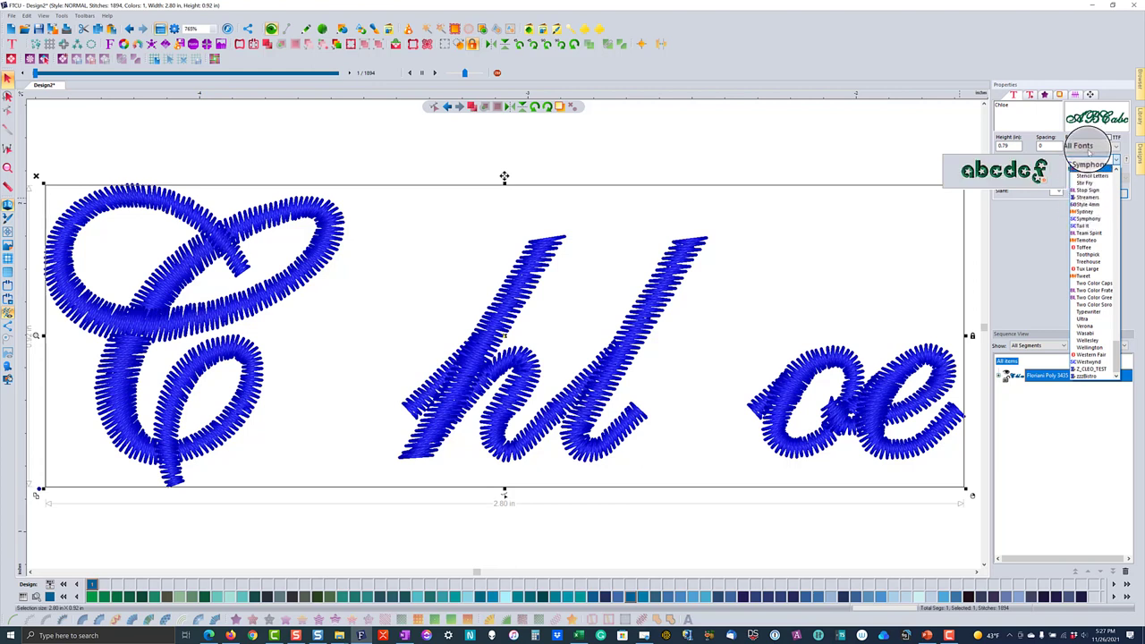
left_click(1087, 150)
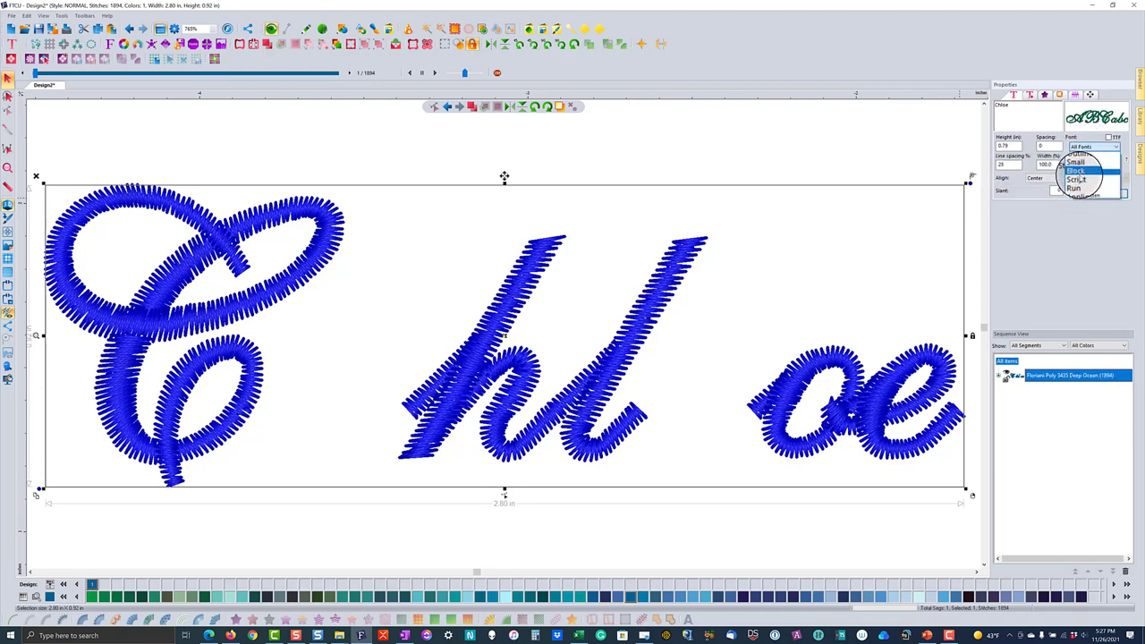
left_click(1079, 178)
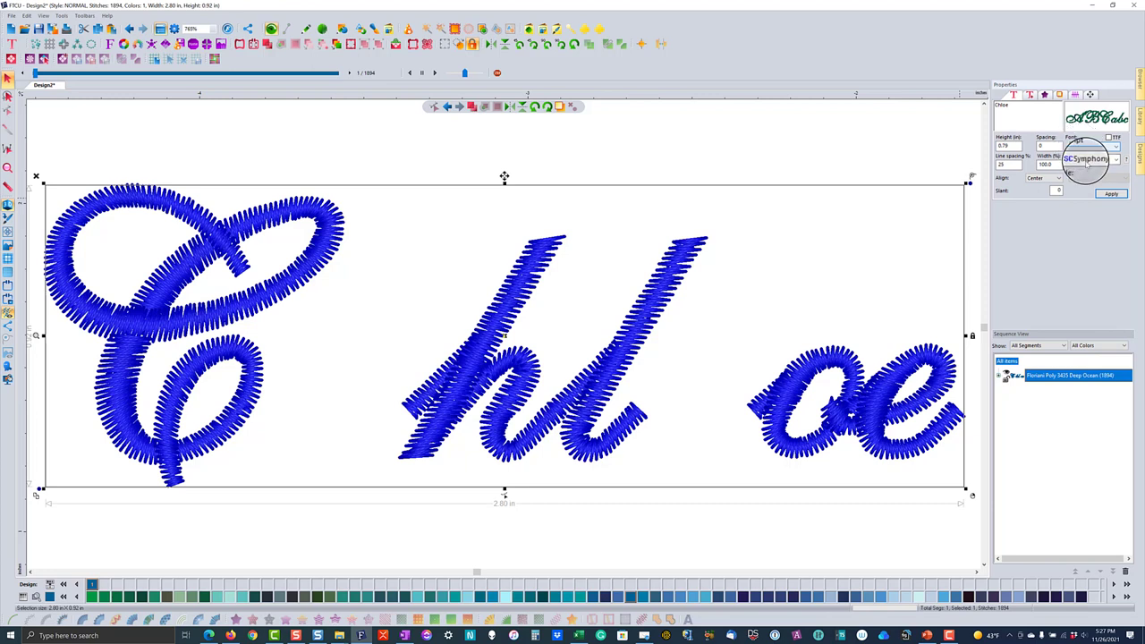
left_click(1084, 159)
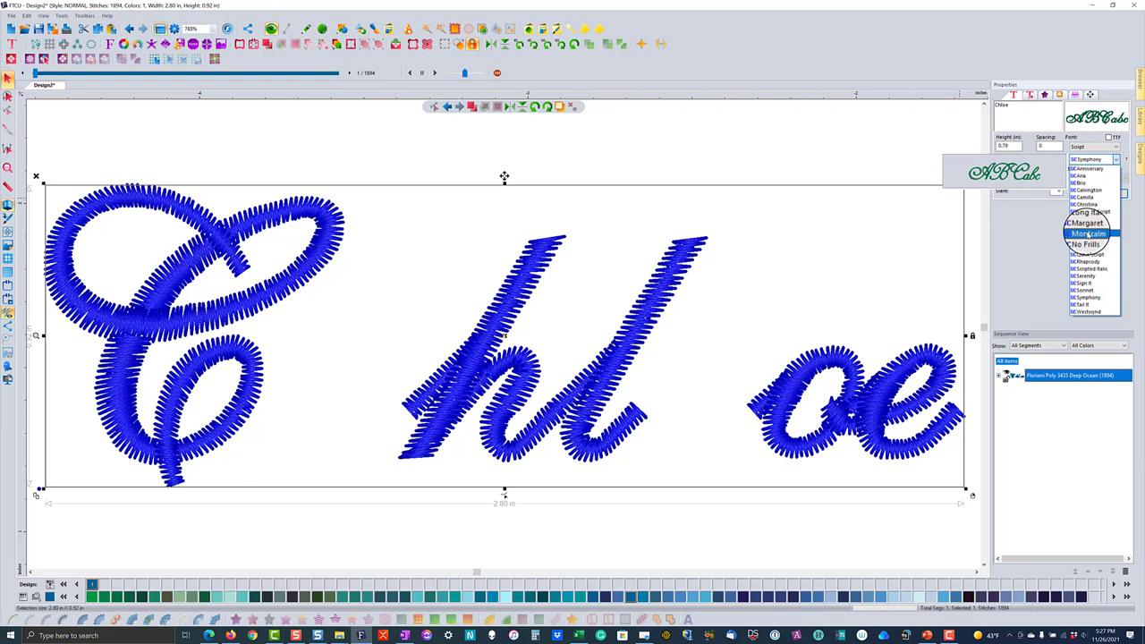
left_click(1087, 233)
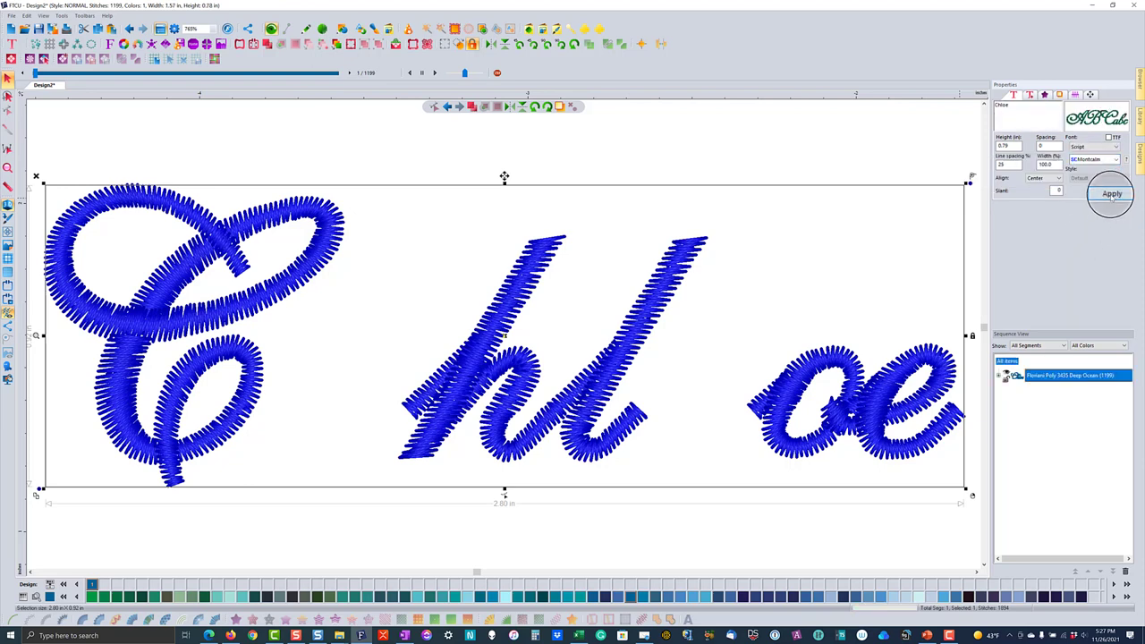
left_click(1111, 194)
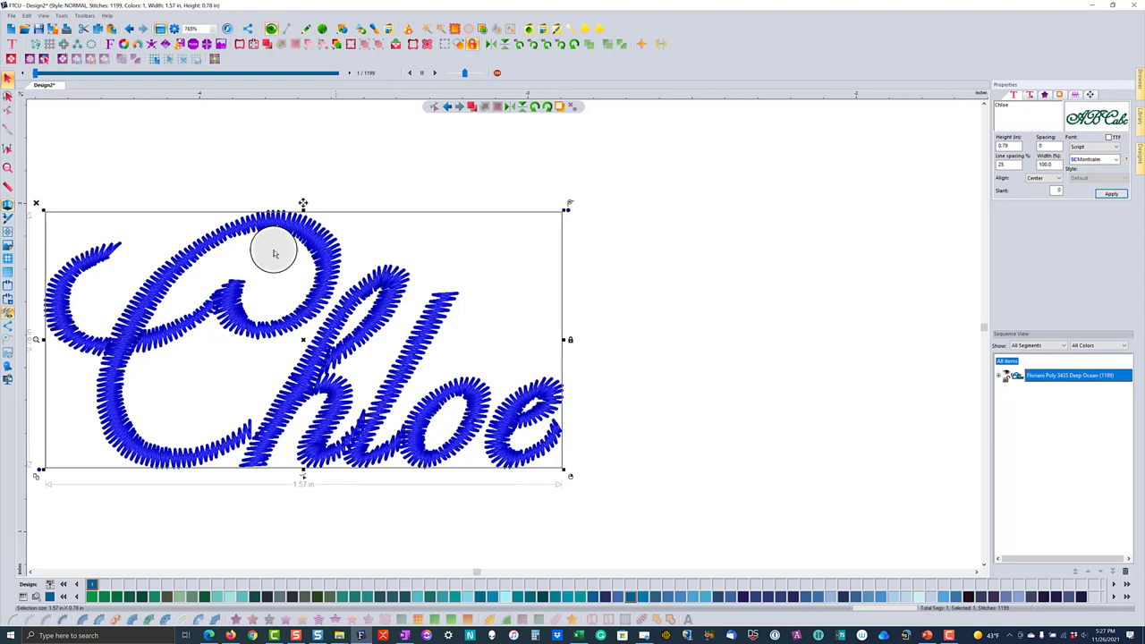
Copy the Montcalm lettering into a new blank design.
left_click(99, 29)
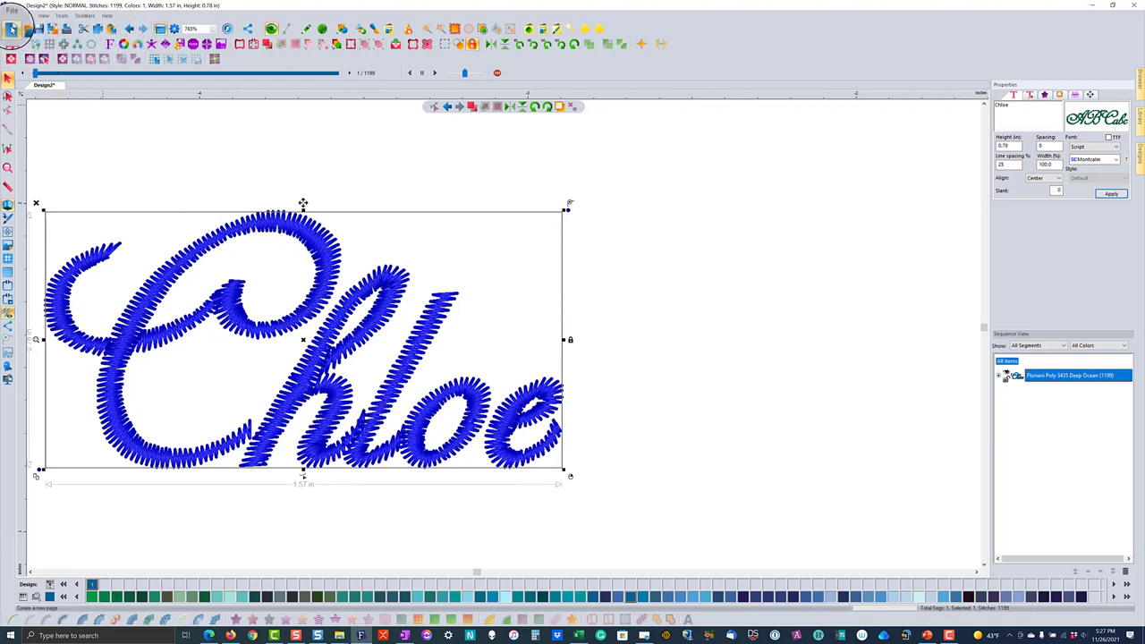
left_click(11, 29)
left_click(111, 29)
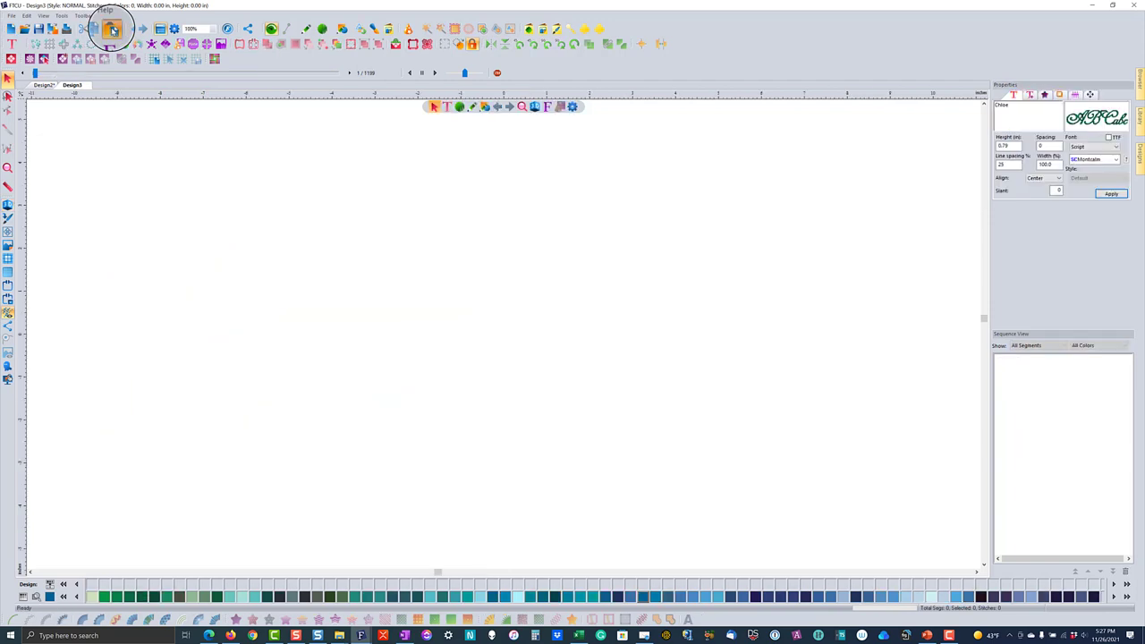
Apply the Pamela font to the copied lettering and move it left toward the middle of the visible page.
key("ctrl+0")
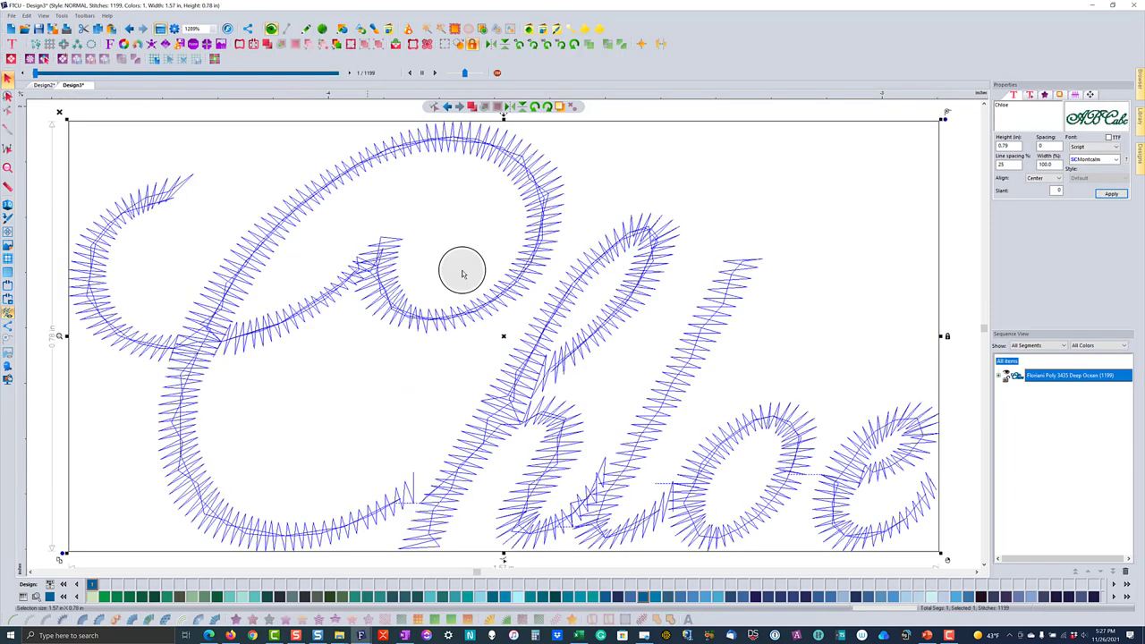
left_click(1092, 160)
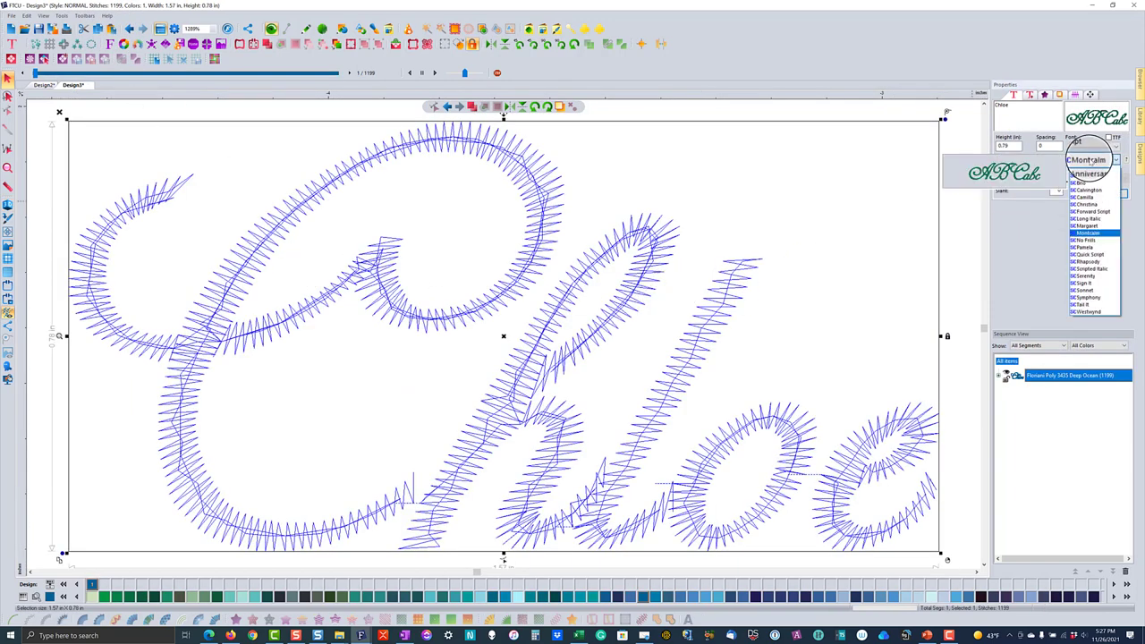
left_click(1084, 244)
left_click(1109, 194)
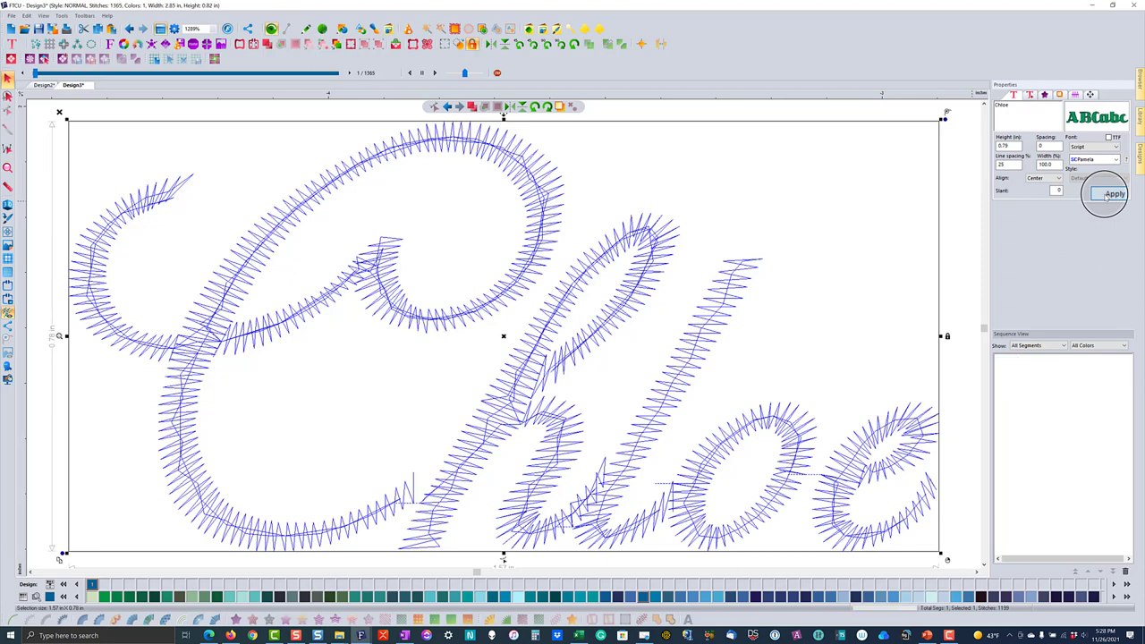
scroll(729, 263, "down", 3)
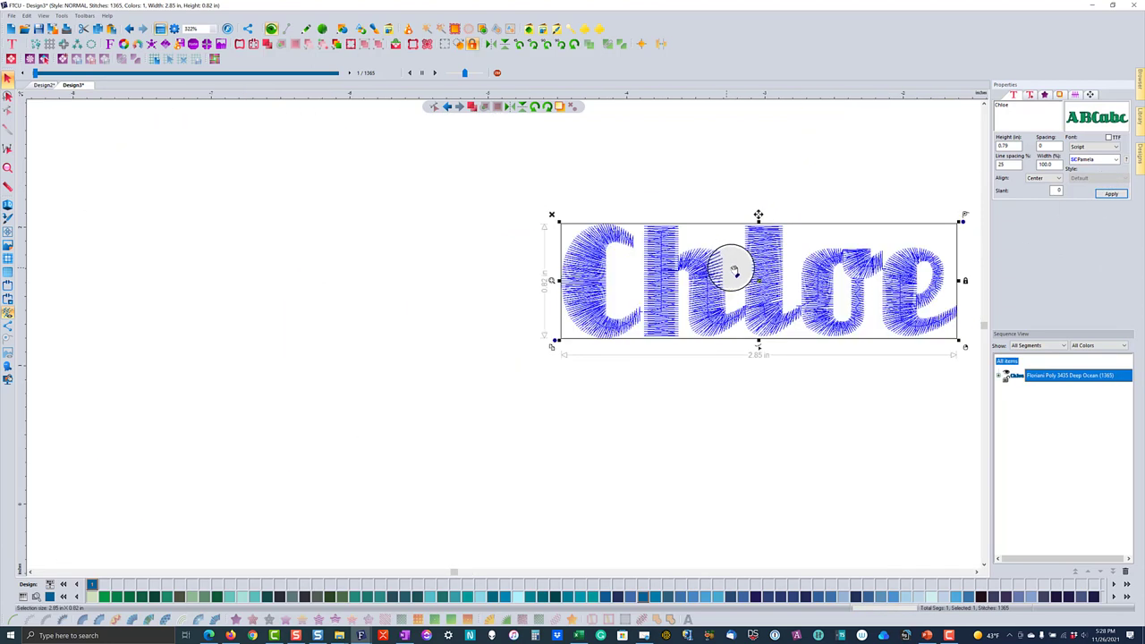
left_click_drag(758, 282, 548, 281)
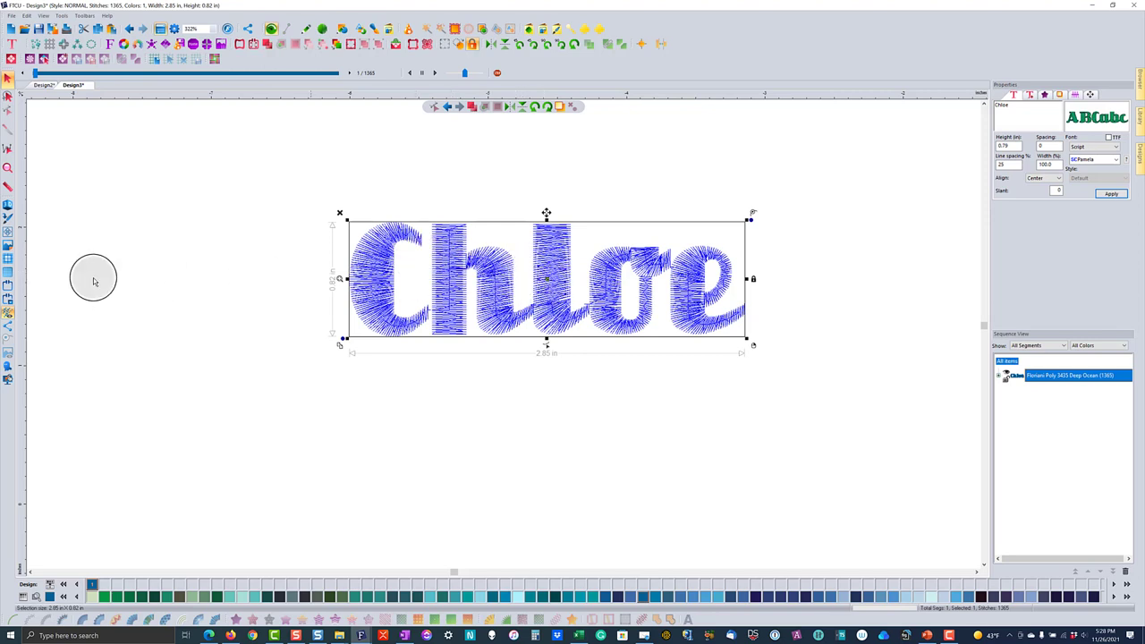
Copy the Pamela lettering into another new blank design.
left_click(98, 28)
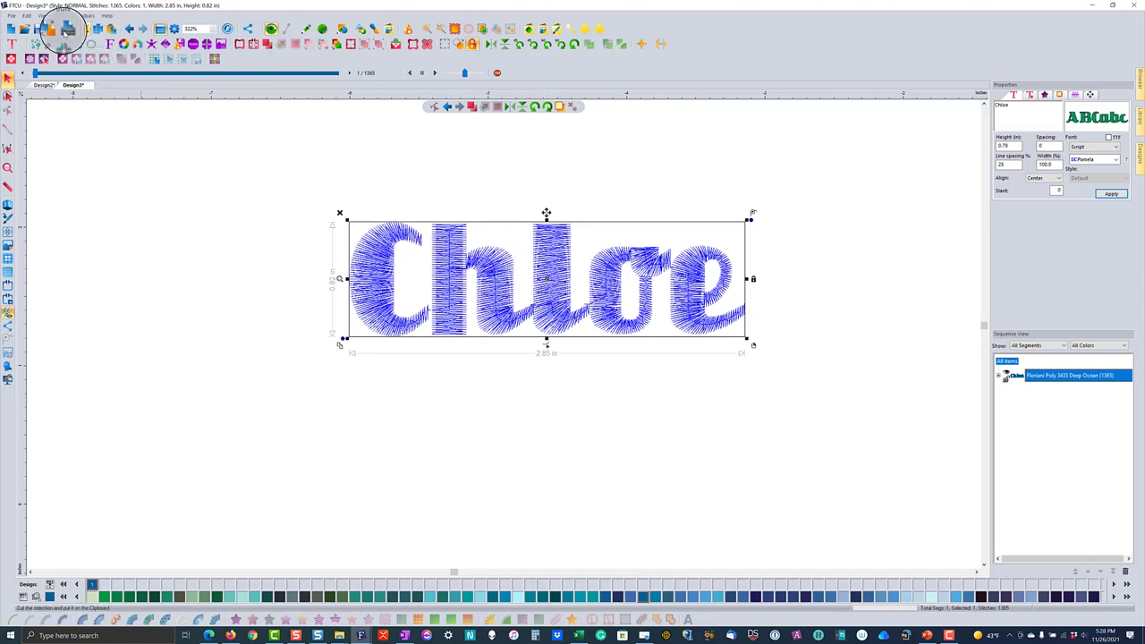
left_click(12, 29)
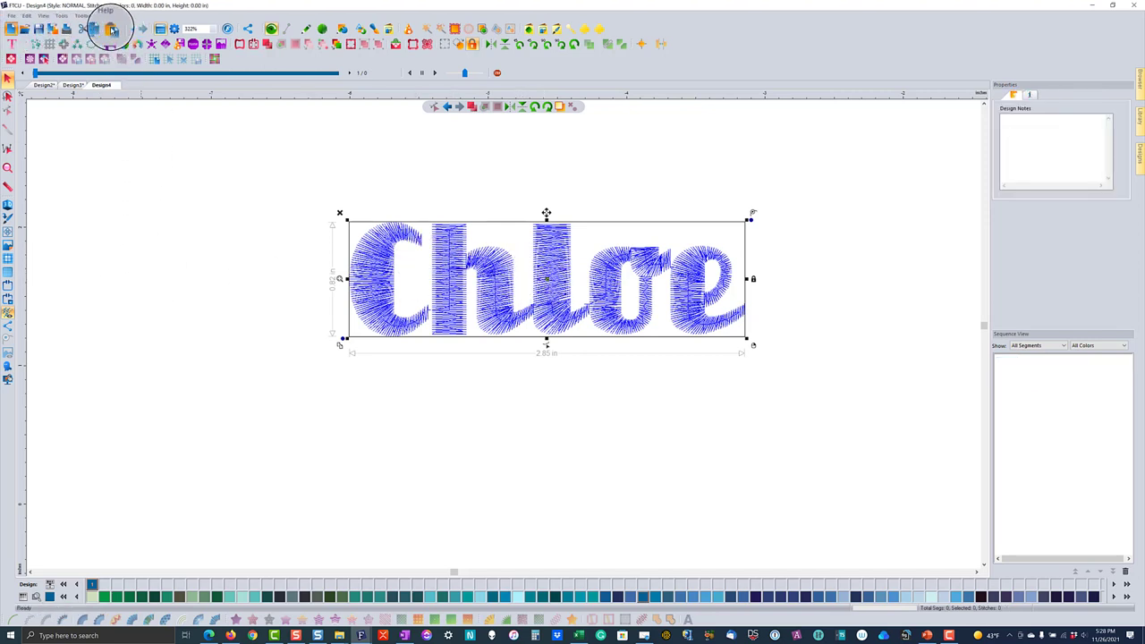
left_click(112, 29)
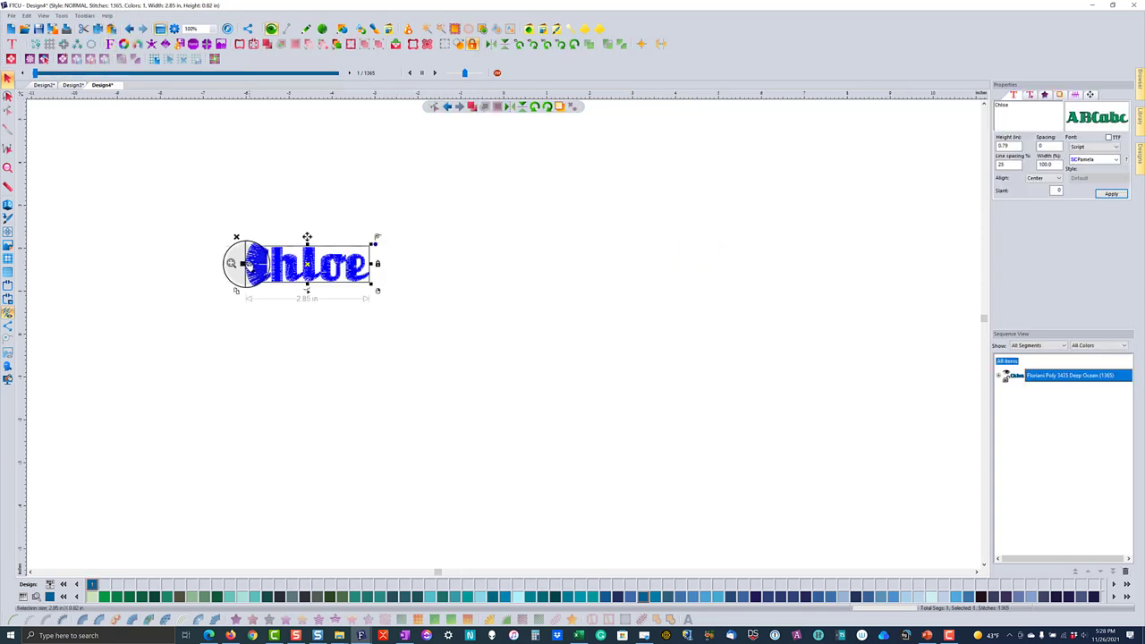
Apply the Rhapsody font to the lettering in the newest design and deselect it.
left_click(1115, 160)
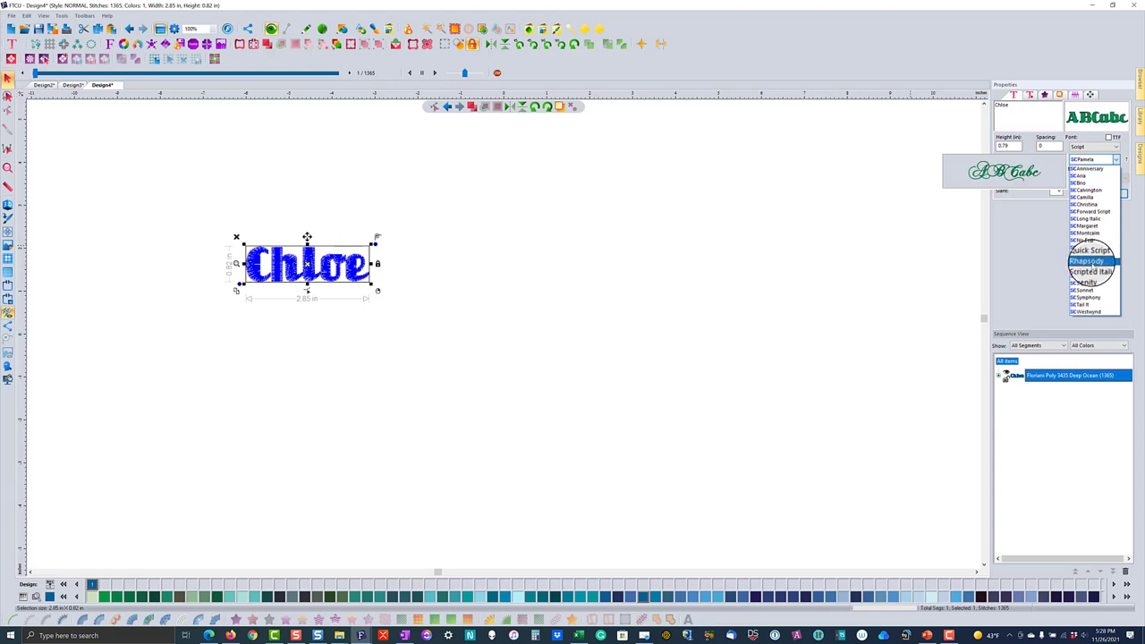
left_click(1087, 262)
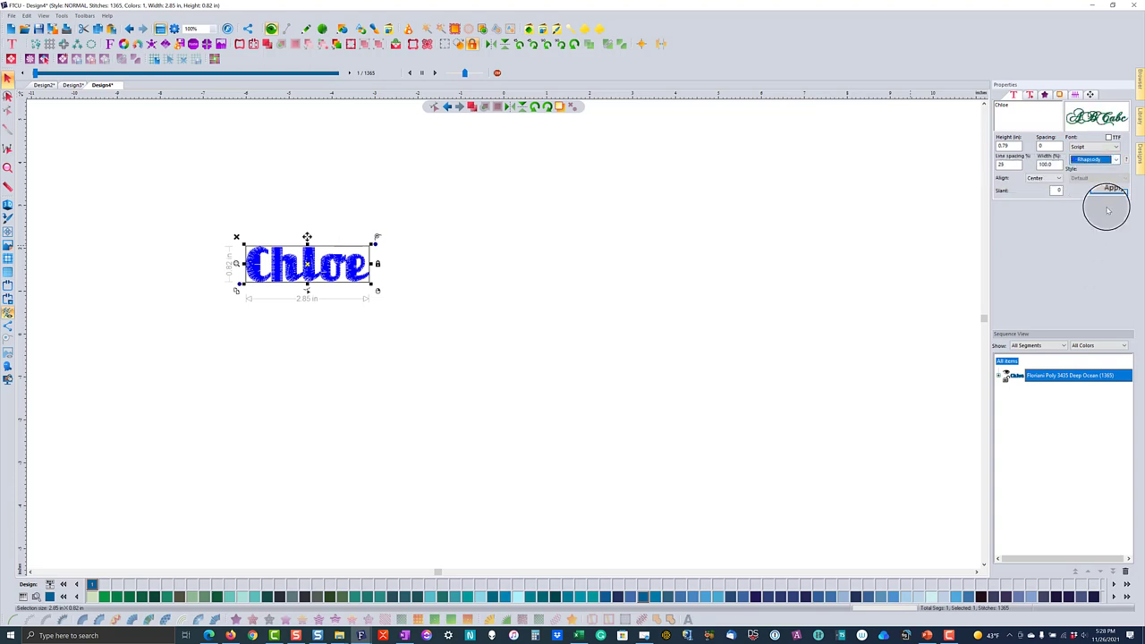
left_click(1111, 194)
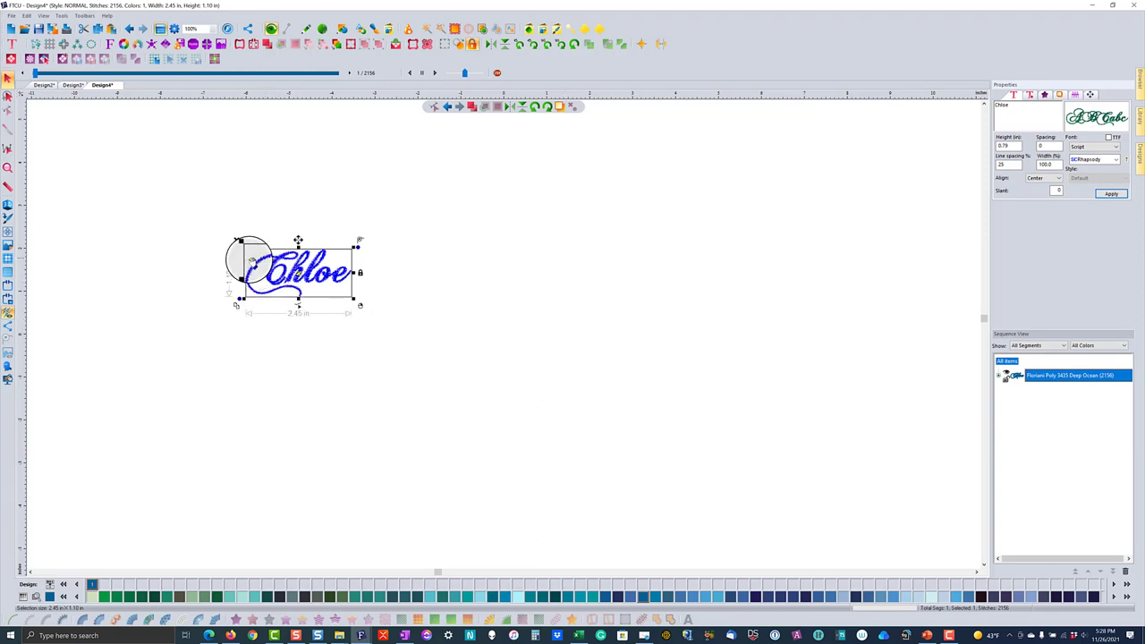
left_click(341, 340)
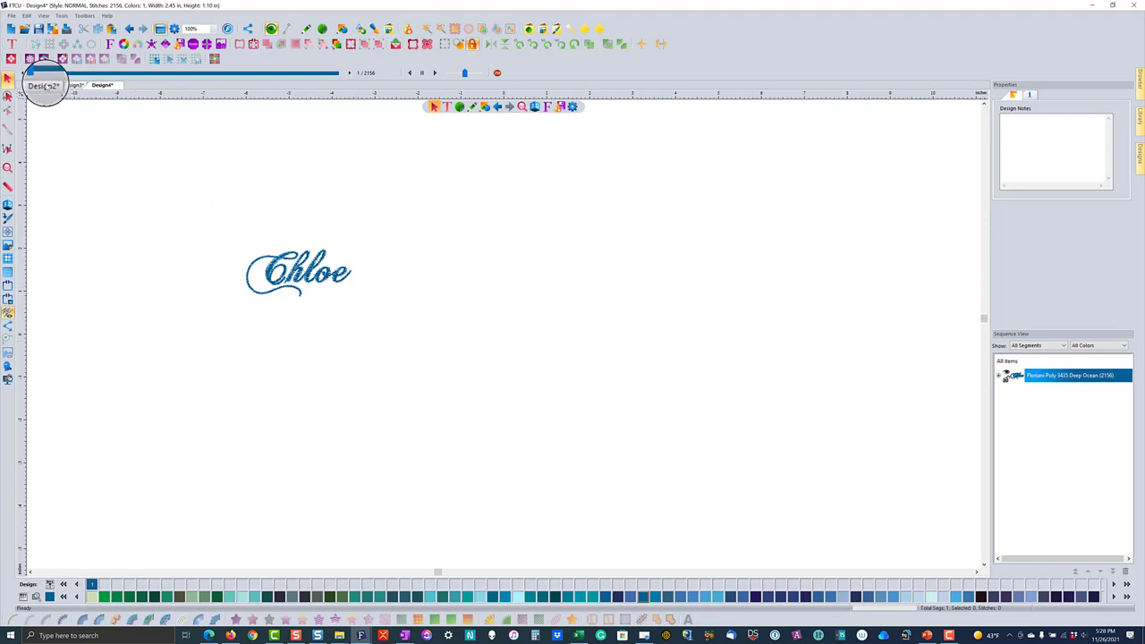
Return to the Design2 page and move the Montcalm lettering about 0.6 in to the right.
left_click(44, 86)
left_click_drag(237, 311, 404, 317)
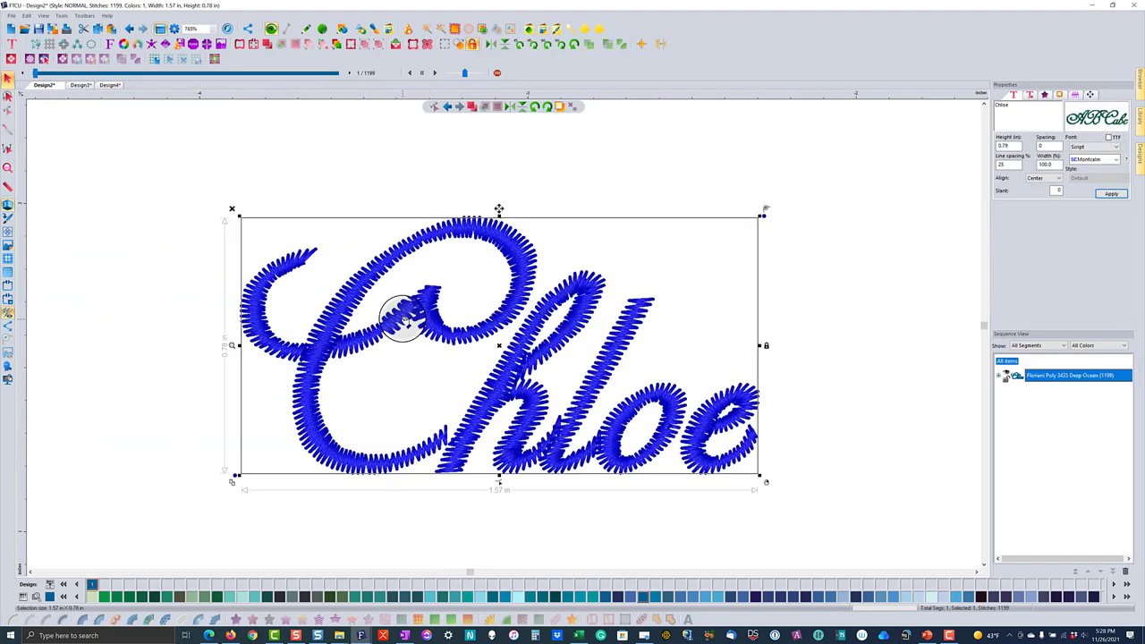
scroll(403, 316, "down", 2)
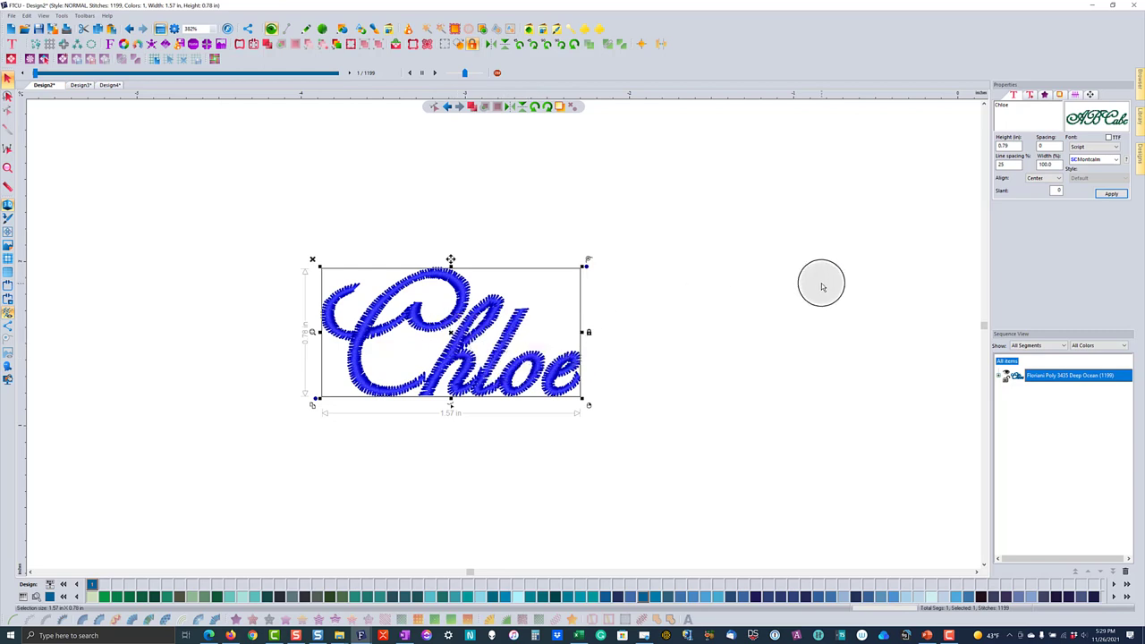
Set the Montcalm lettering's trim type to Auto, change its lock type and apply both settings.
left_click(1030, 94)
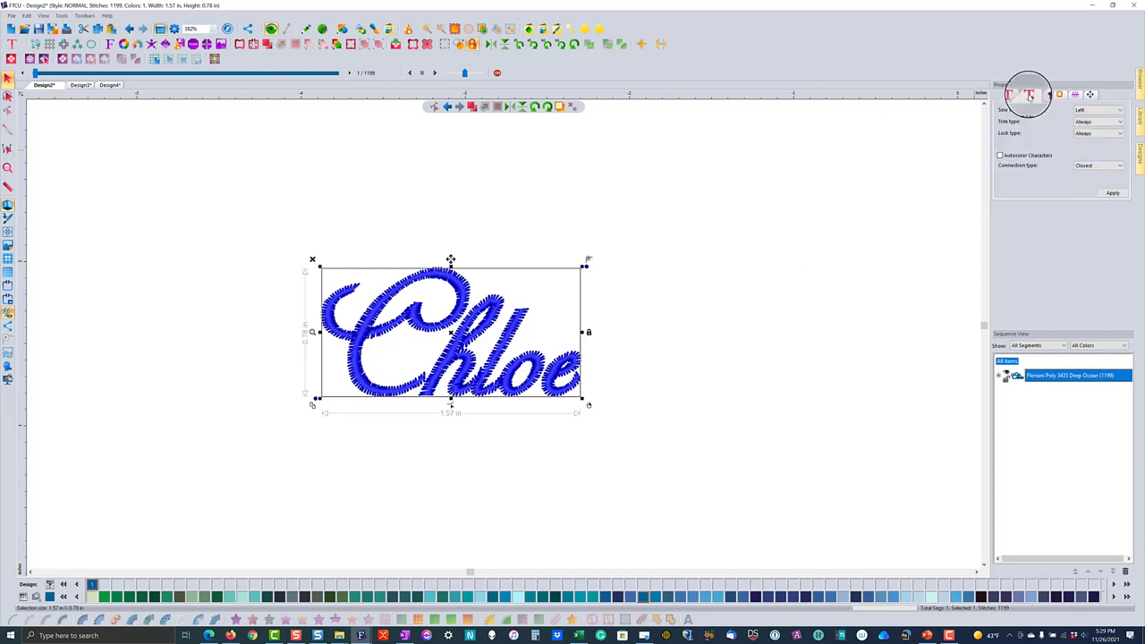
left_click(1084, 123)
left_click(1088, 134)
left_click(1088, 154)
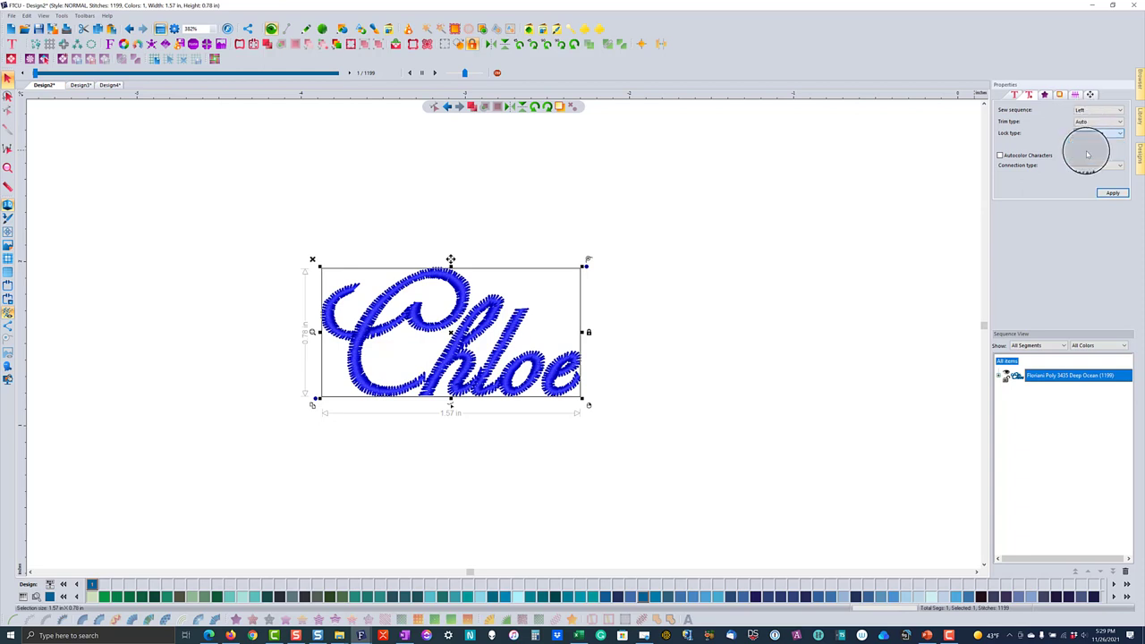
left_click(1111, 194)
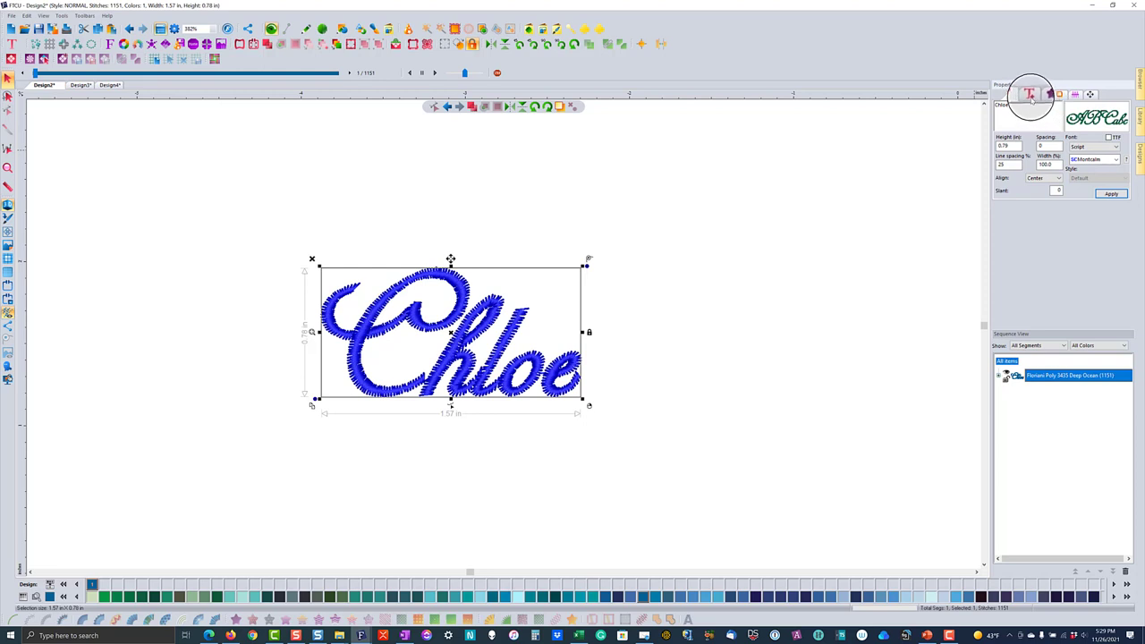
Review the lettering's fill pattern and density settings, return to its text properties and leave it deselected.
left_click(1059, 94)
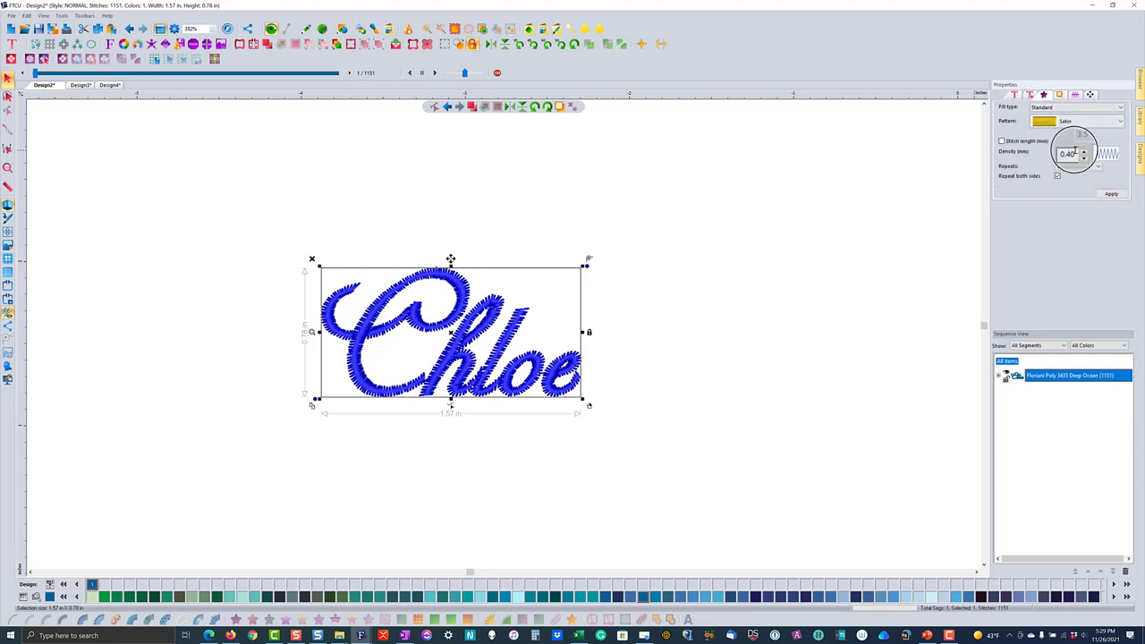
left_click(1015, 95)
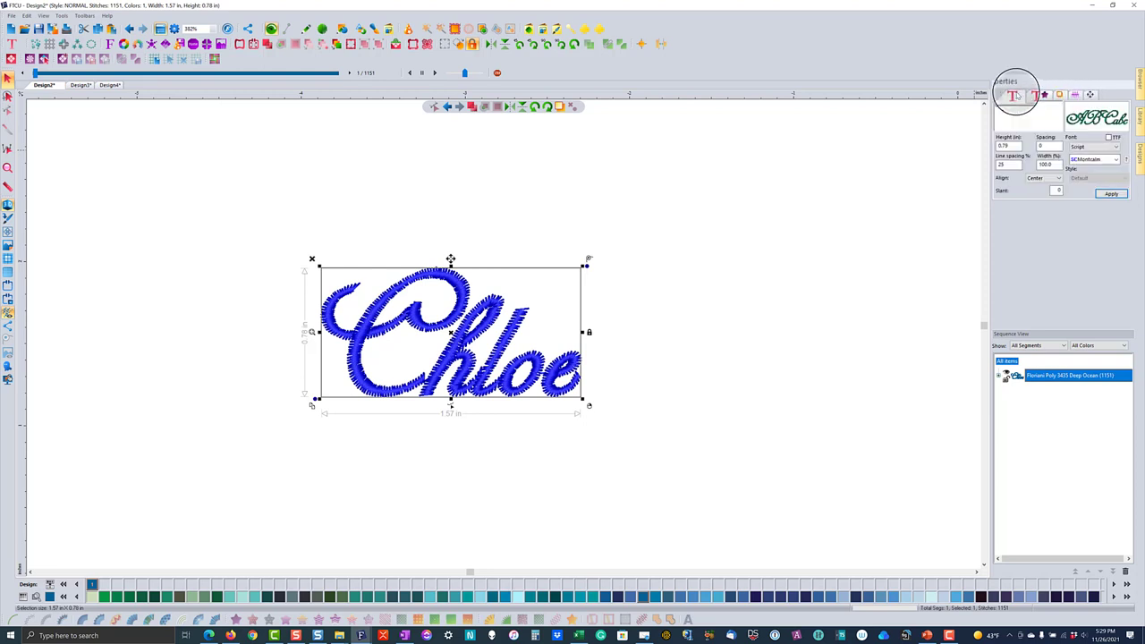
left_click(451, 409)
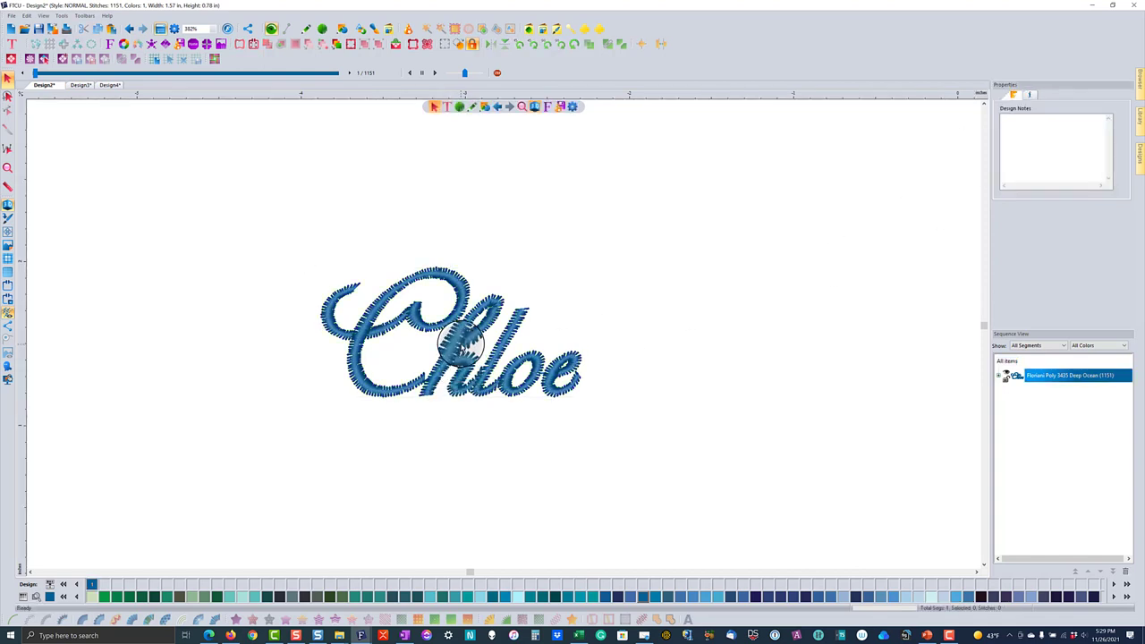
left_click(461, 356)
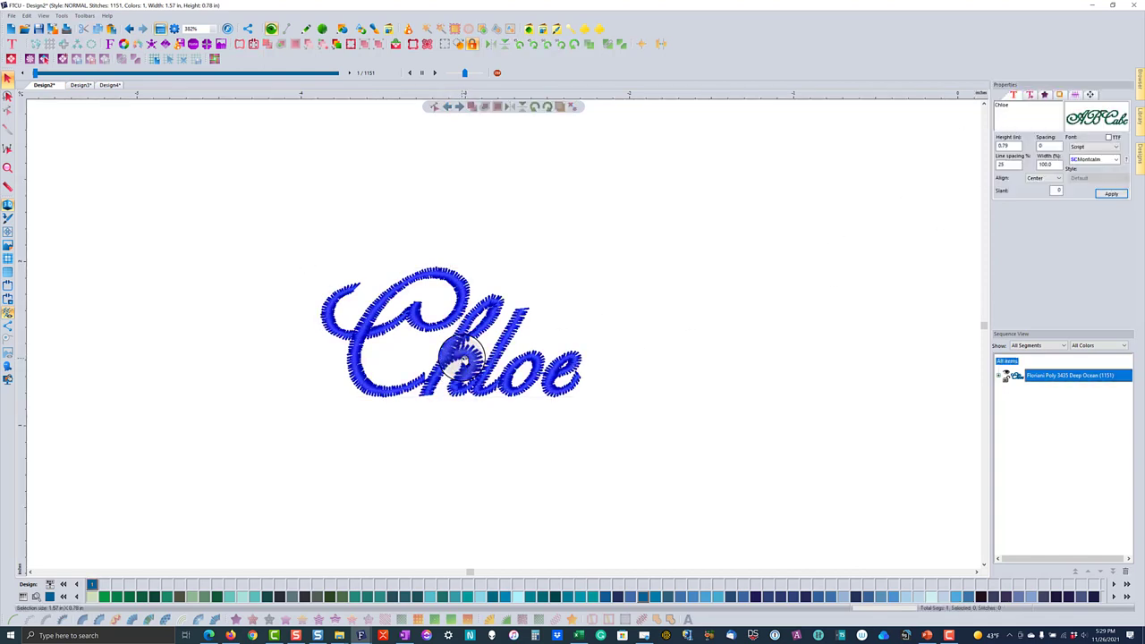
left_click(452, 409)
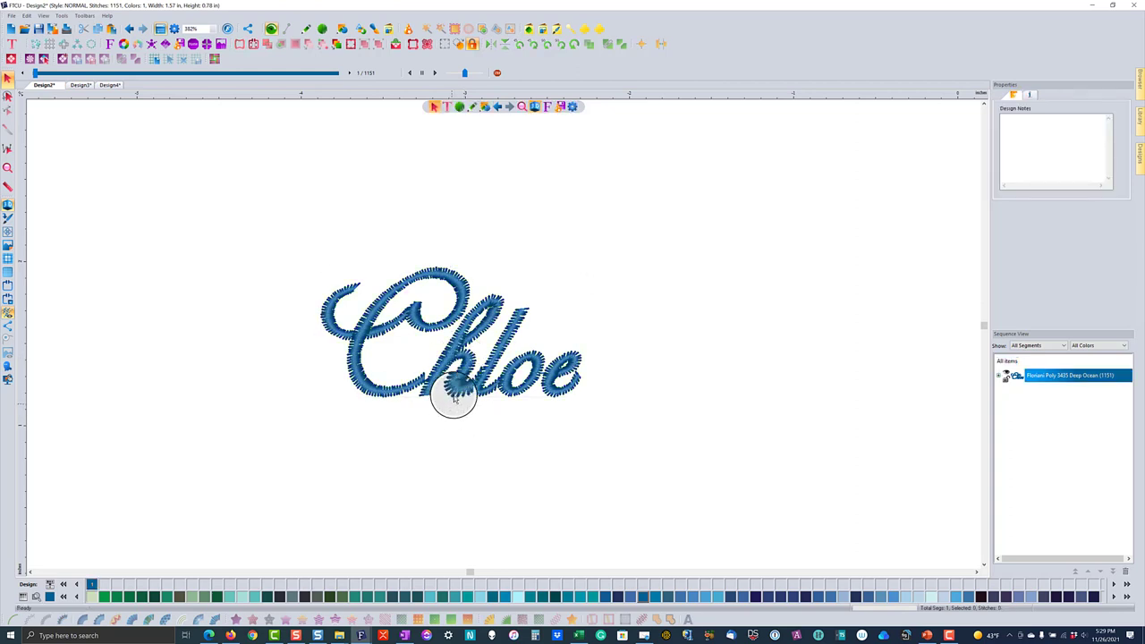
Edit the lettering's text and shift individual letters left to tighten the name to about 1.48 in wide.
left_click(452, 380)
right_click(455, 381)
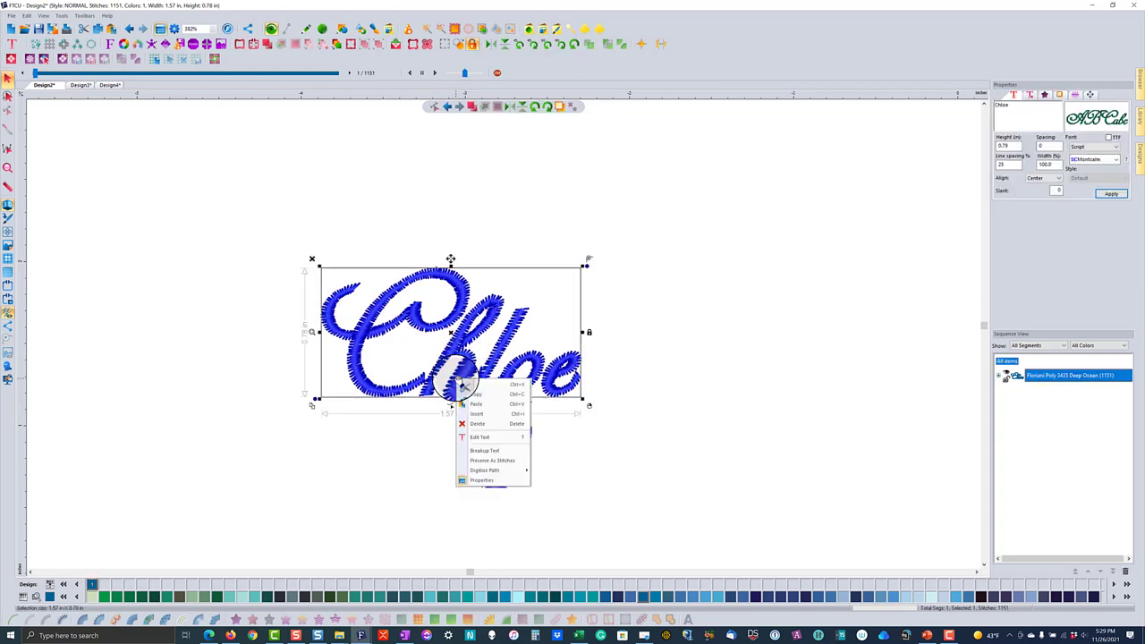
left_click(476, 438)
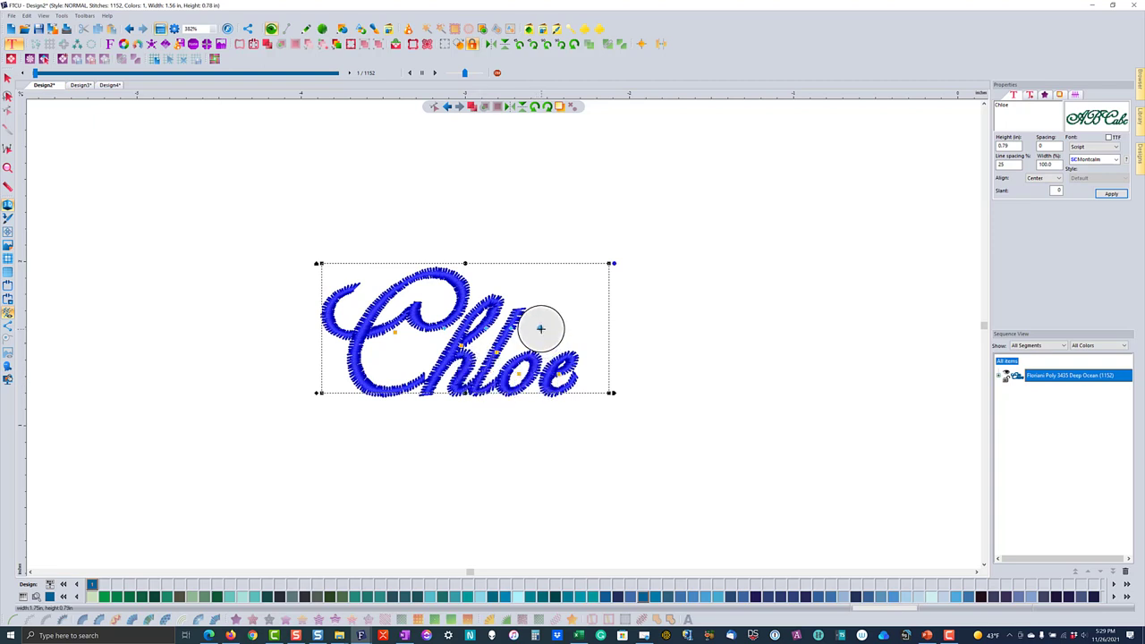
left_click_drag(539, 329, 545, 367)
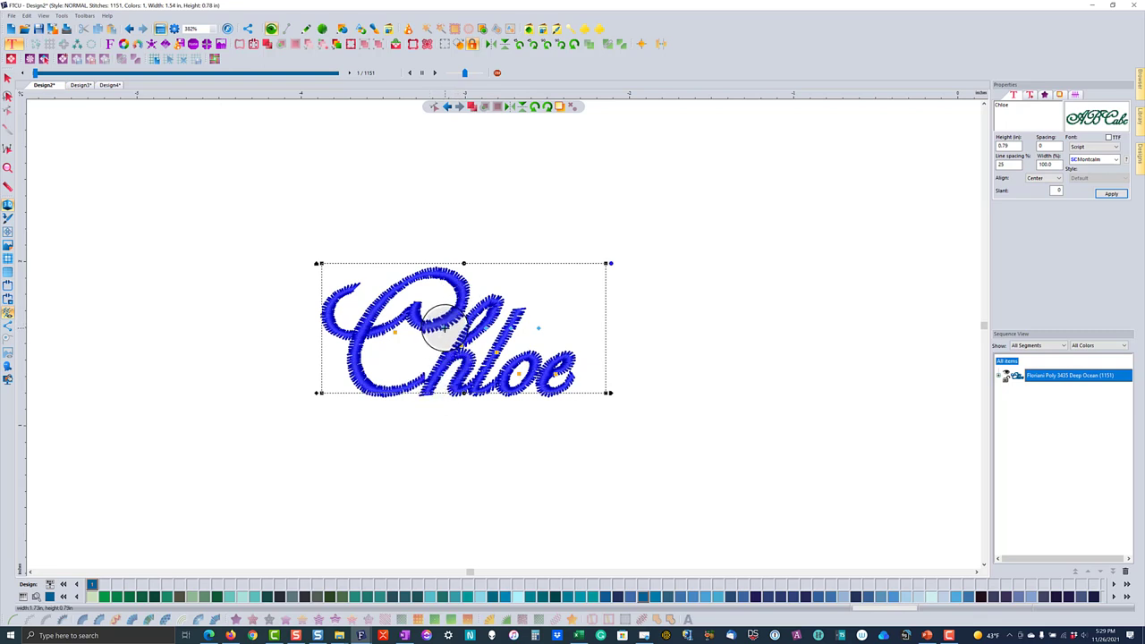
left_click_drag(438, 329, 433, 331)
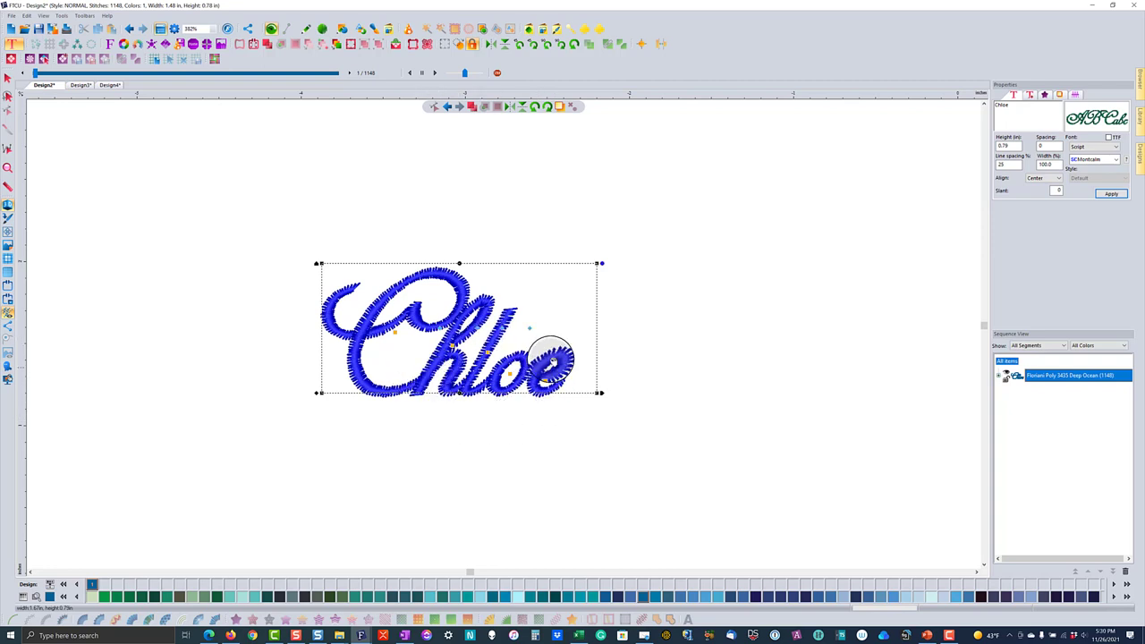
left_click(8, 79)
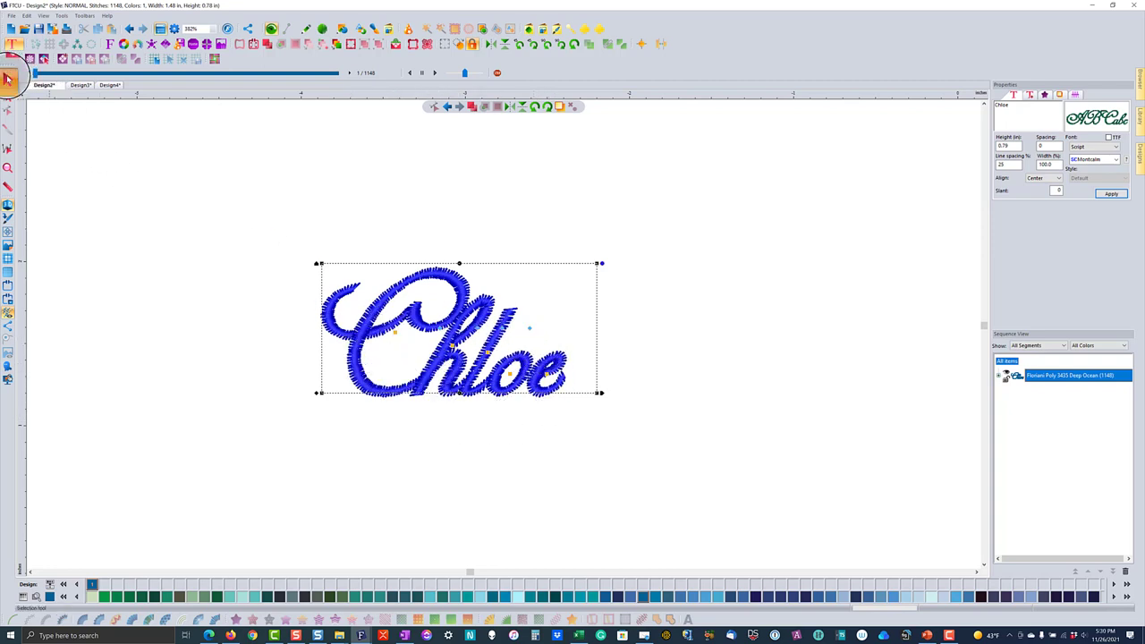
Rotate the whole lettering 90 degrees counterclockwise and paste a duplicate of it in the same place.
left_click(332, 301)
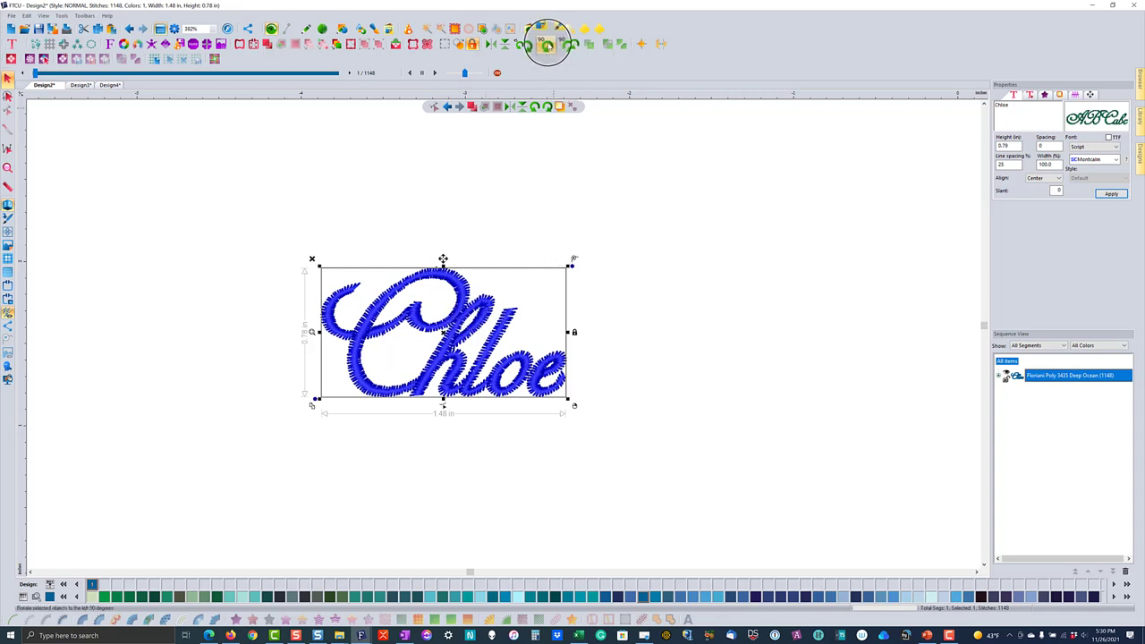
left_click(535, 107)
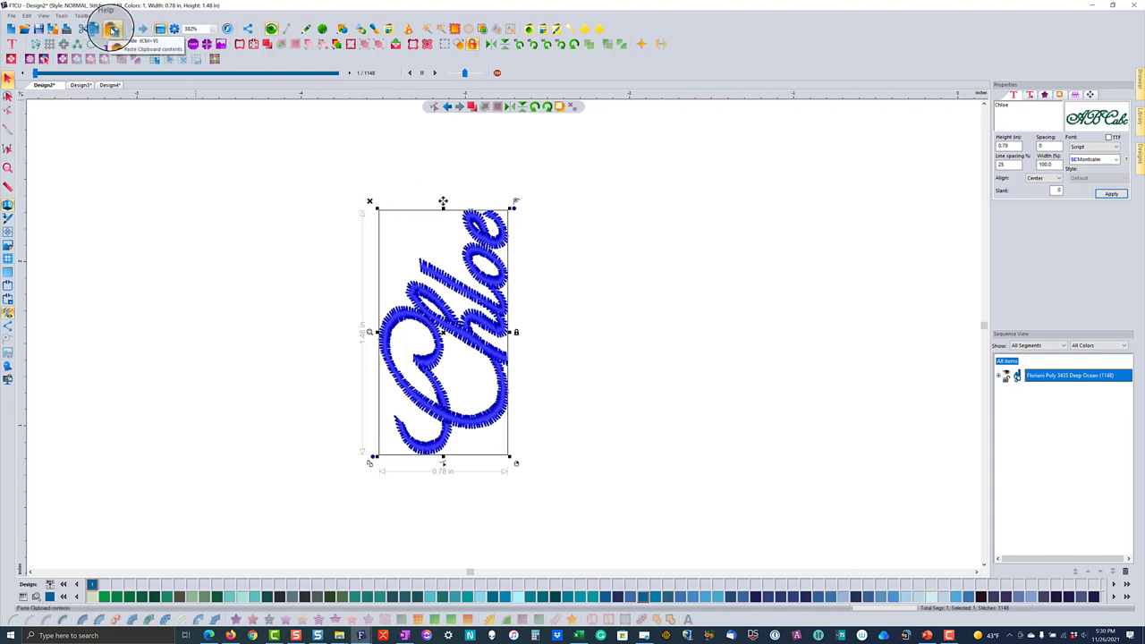
left_click(112, 28)
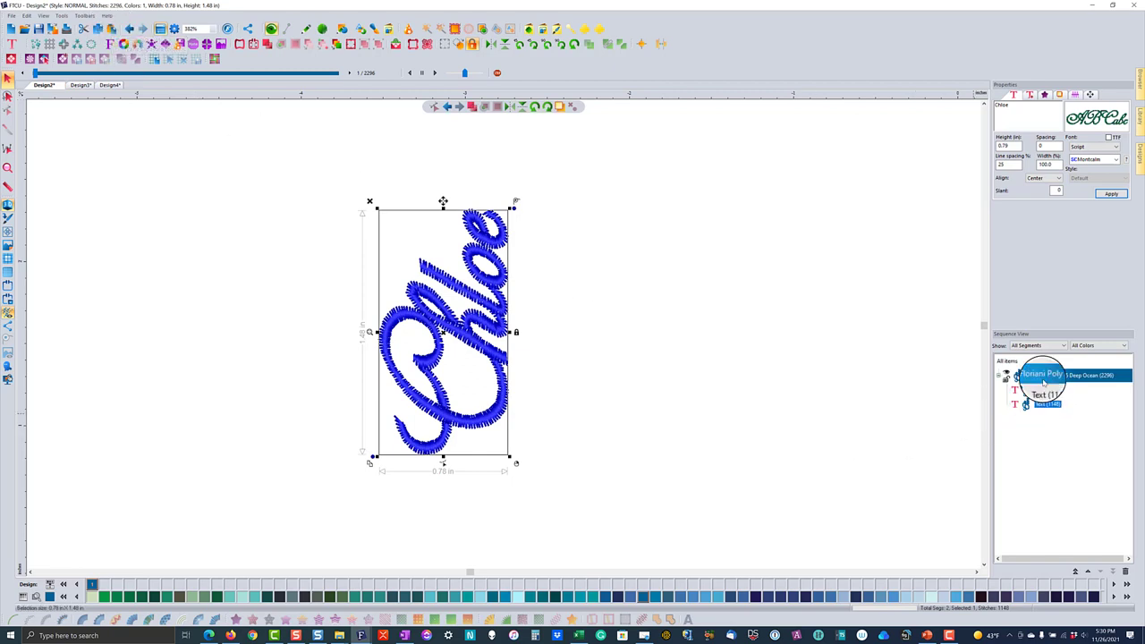
Mirror the duplicate lettering horizontally, move it about 0.78 in right so it sits against the original, and deselect it.
left_click(492, 43)
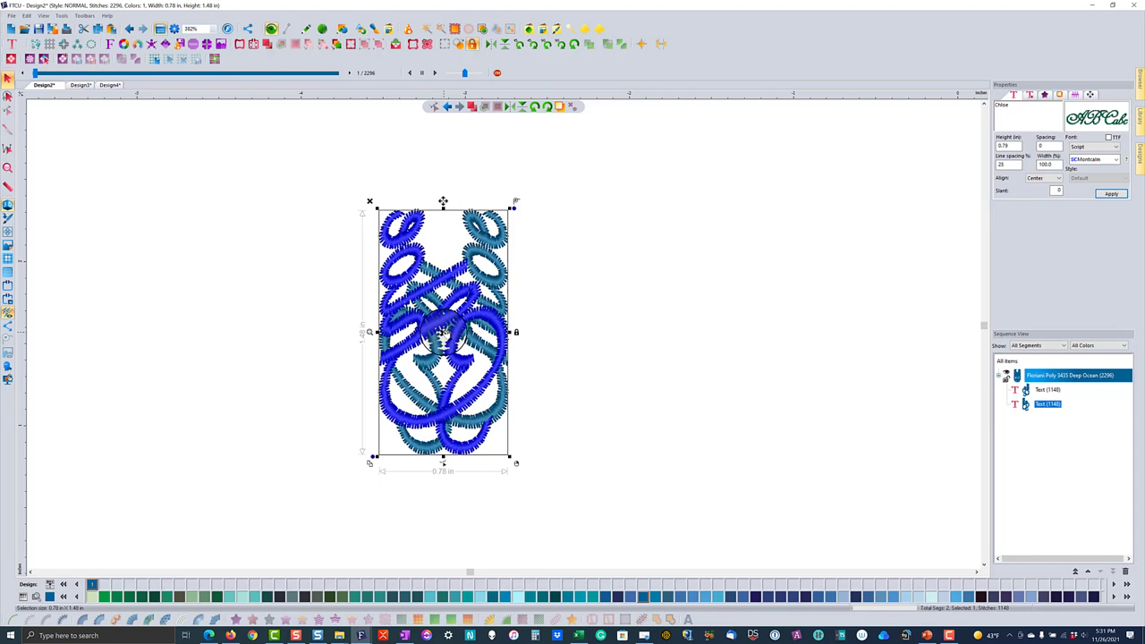
left_click_drag(443, 333, 574, 347)
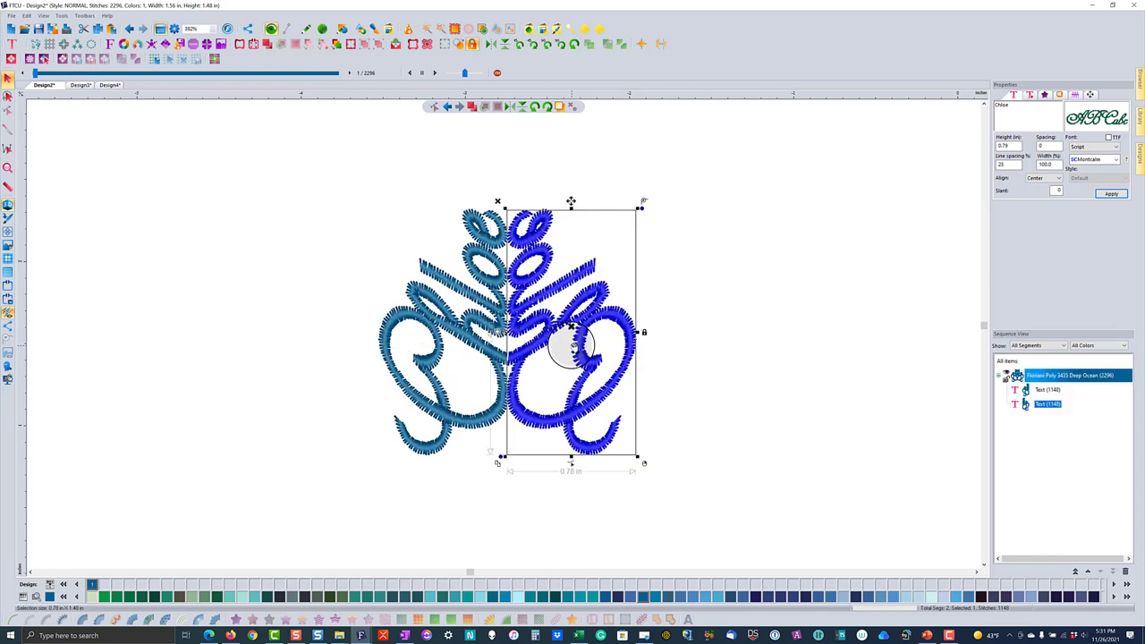
left_click(695, 375)
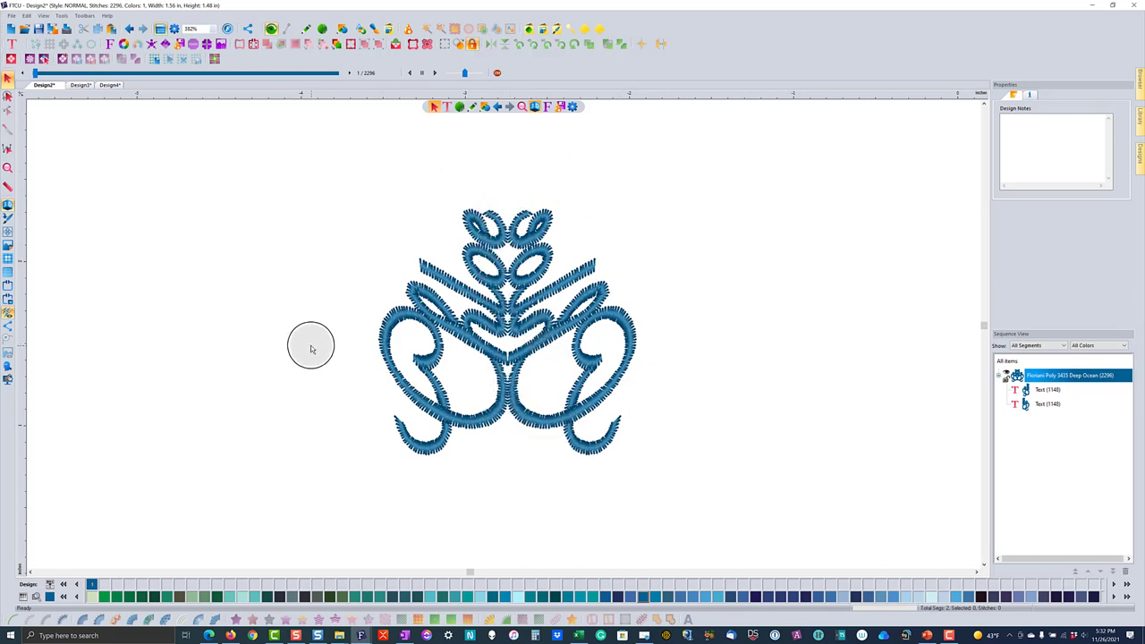
Select both mirrored lettering objects and start a Circle Template with a count of 5.
left_click_drag(330, 186, 672, 473)
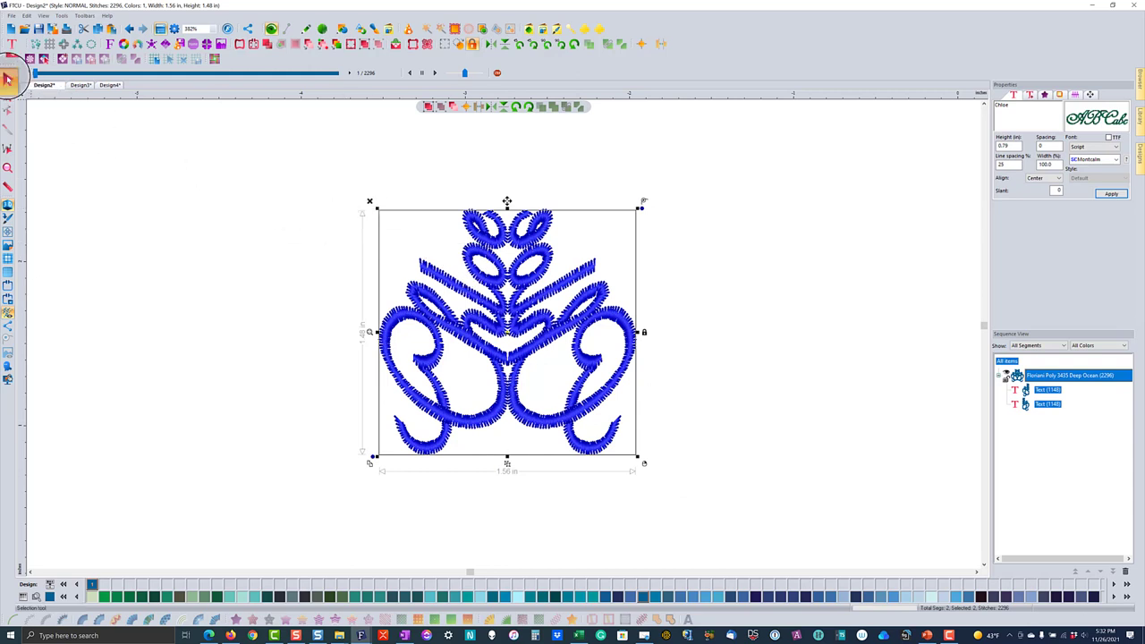
left_click(128, 199)
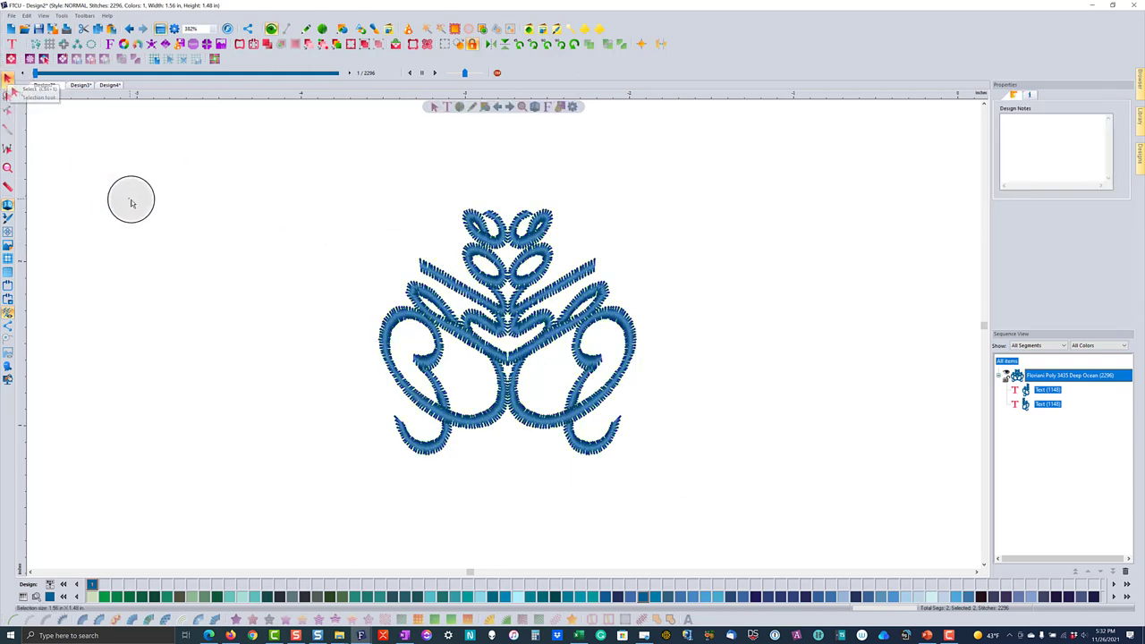
left_click(1007, 361)
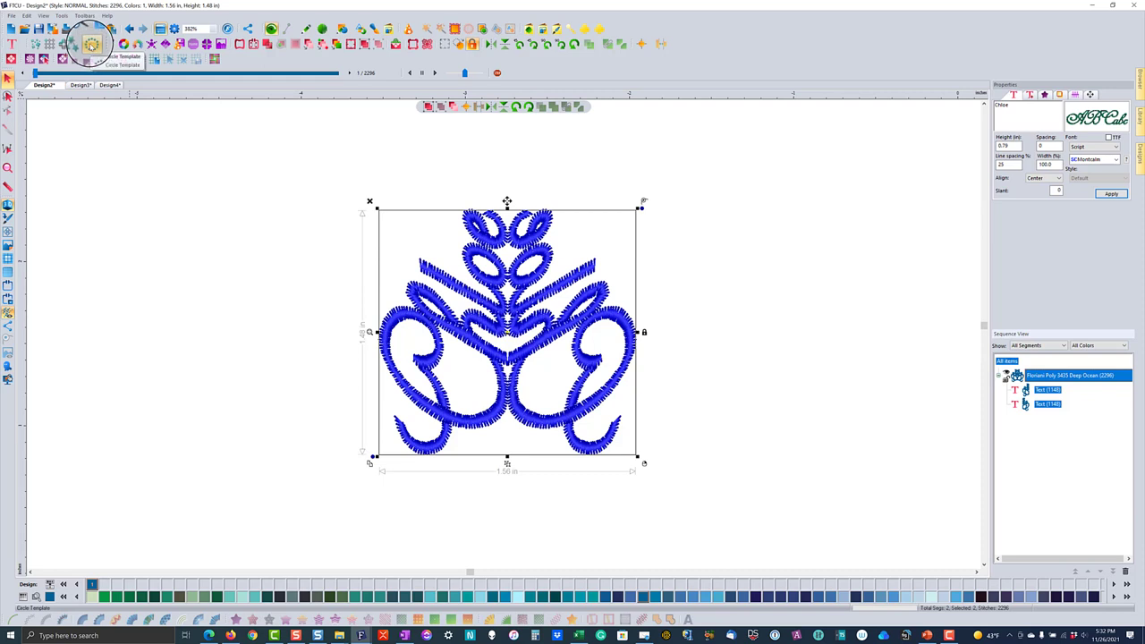
left_click(92, 45)
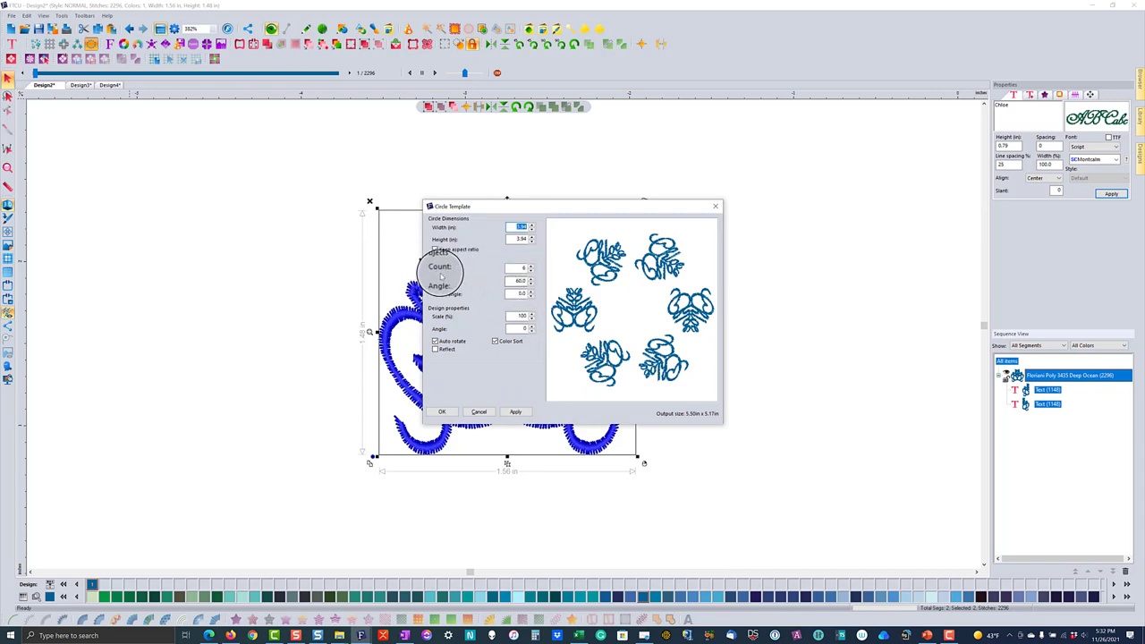
left_click(530, 271)
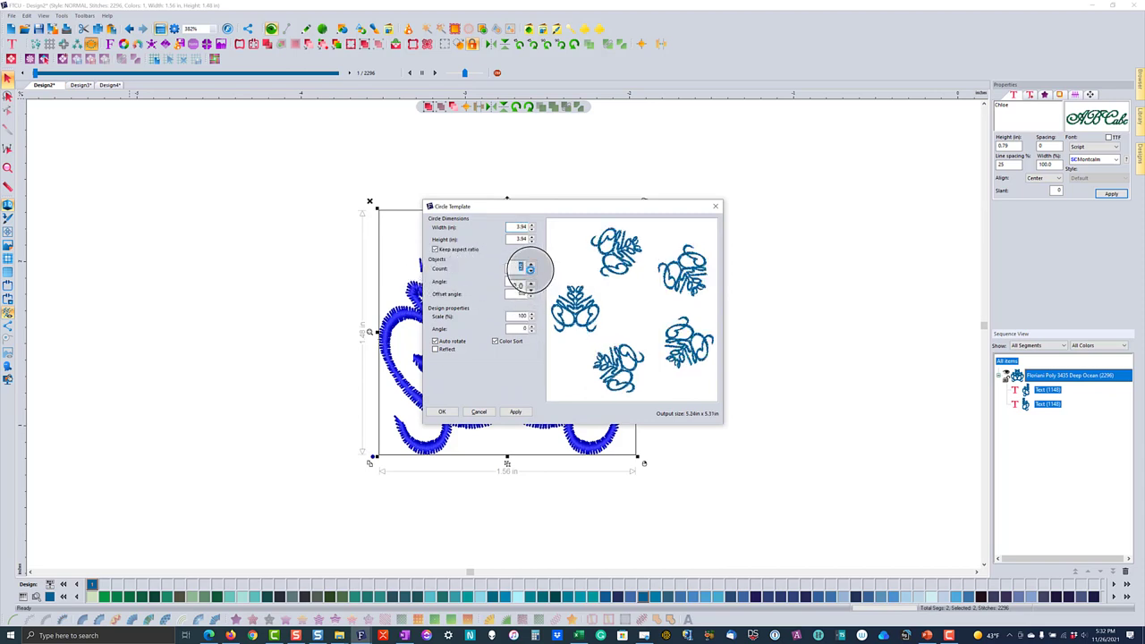
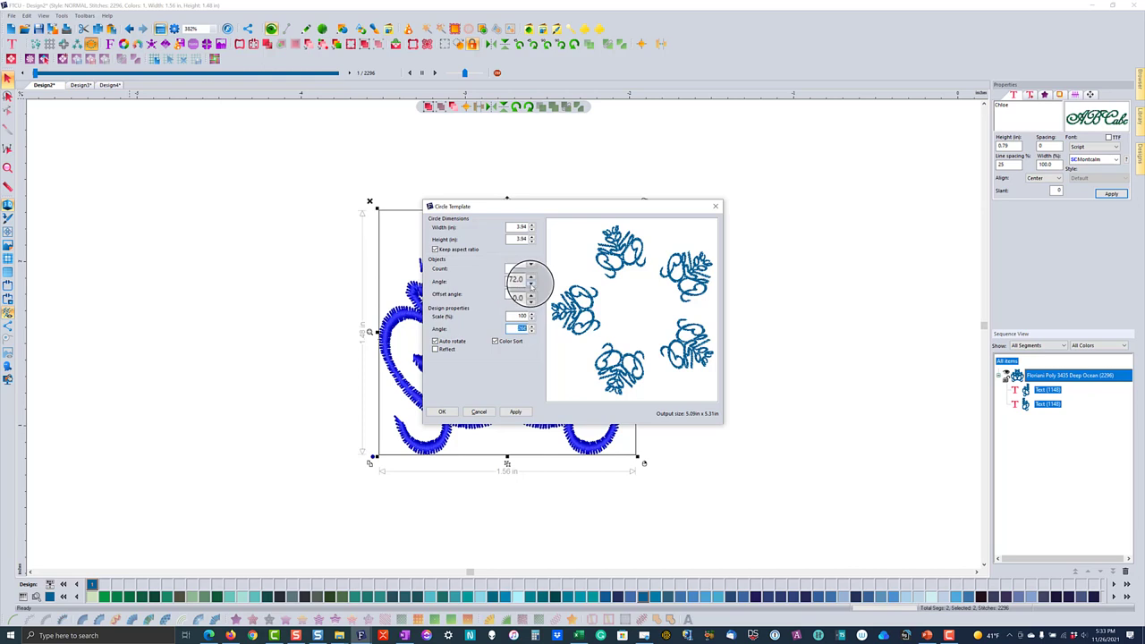
Try a smaller angle between the circle template's copies and restore it to 72.0 degrees.
left_click(530, 284)
left_click(530, 284)
left_click(531, 284)
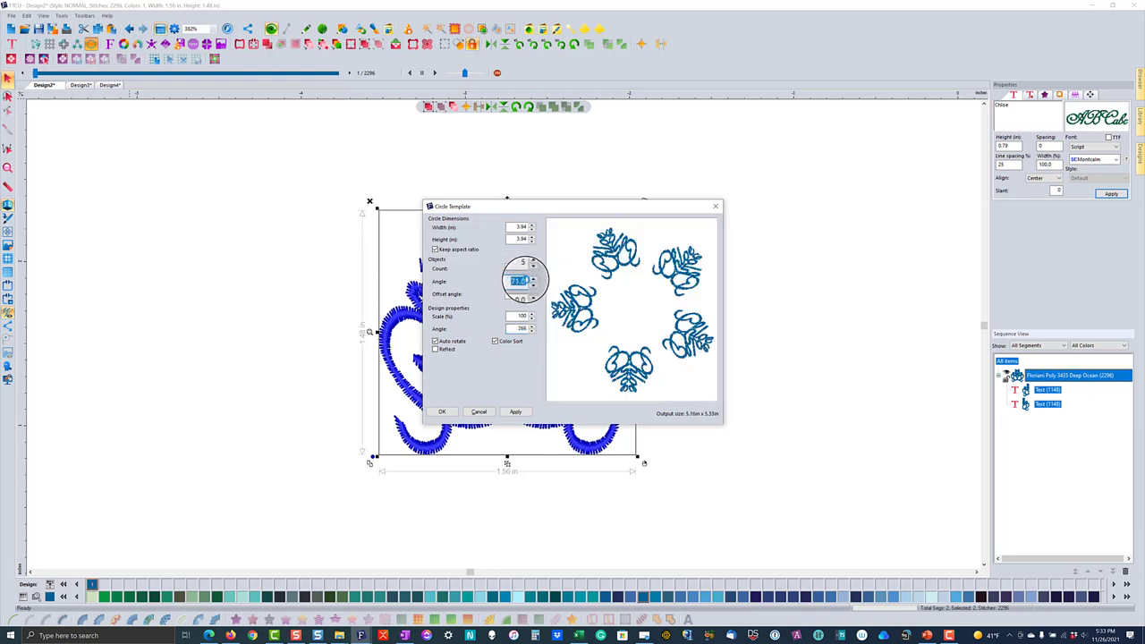
left_click(531, 271)
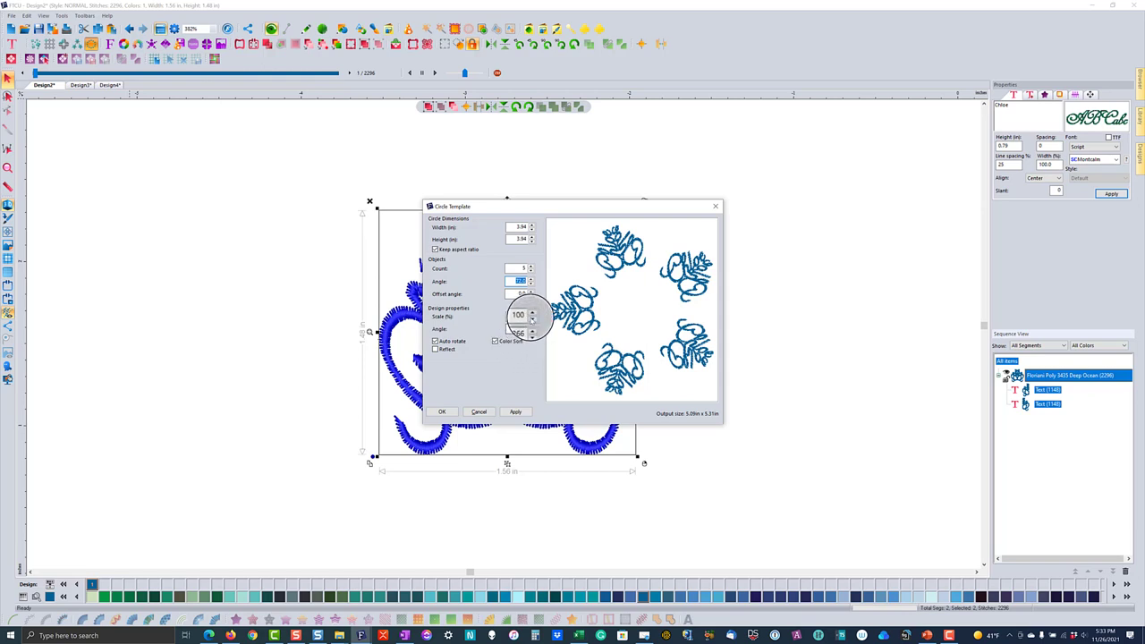
Set the design scale in the Circle Template to 116%.
left_click(532, 319)
left_click(532, 319)
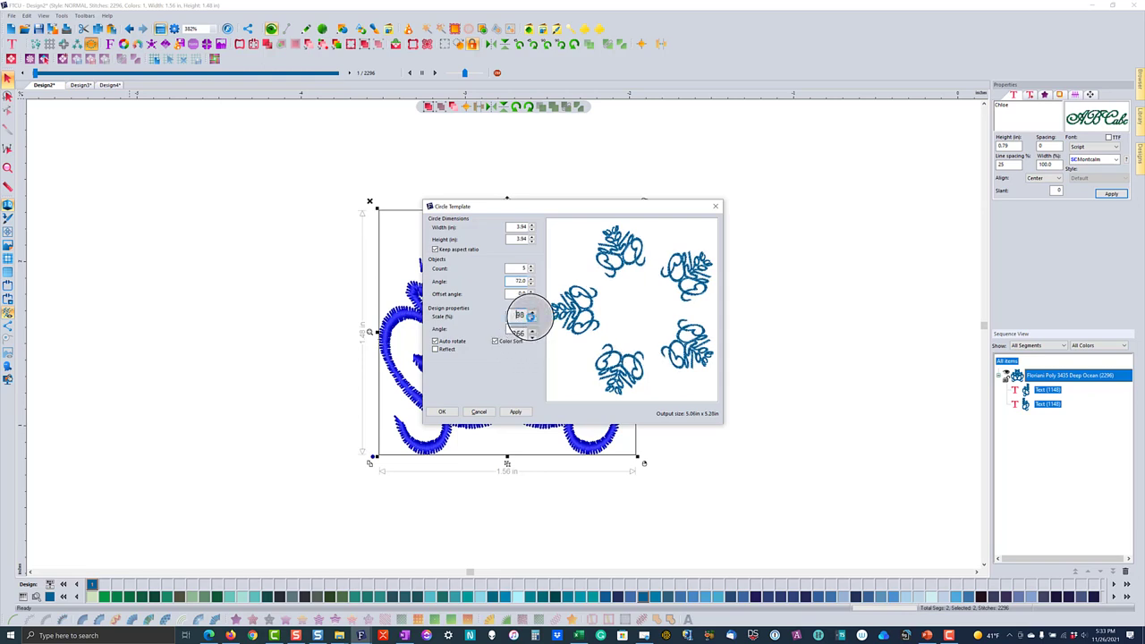
left_click(532, 319)
left_click(532, 314)
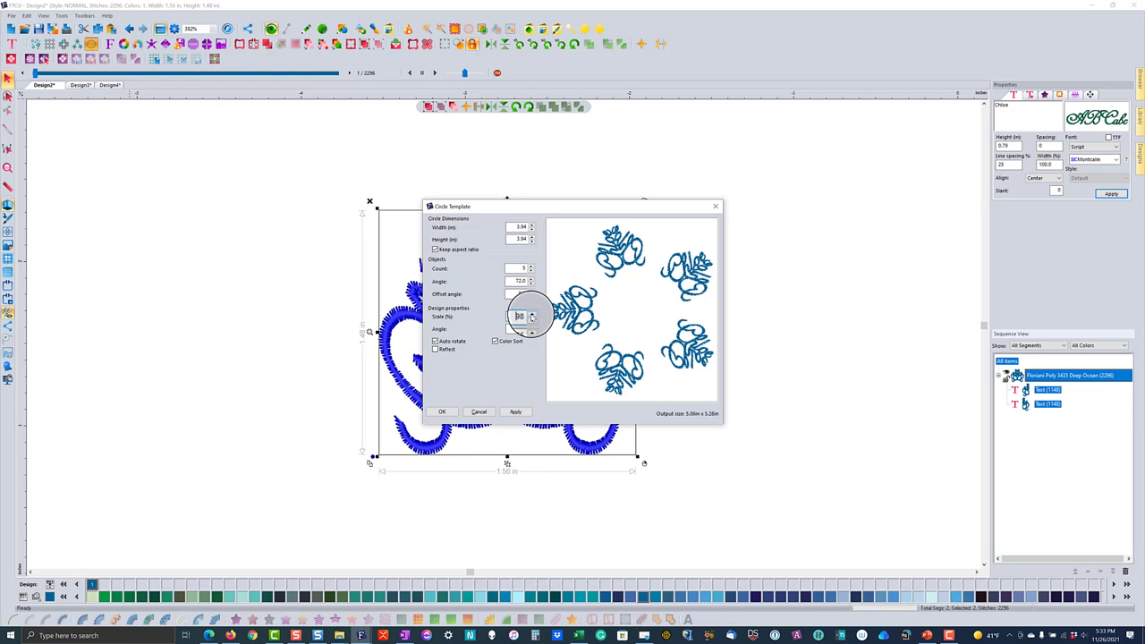
left_click(532, 314)
left_click(532, 314)
left_click(532, 314)
left_click(533, 314)
left_click(532, 314)
left_click(532, 314)
left_click(532, 314)
left_click(532, 314)
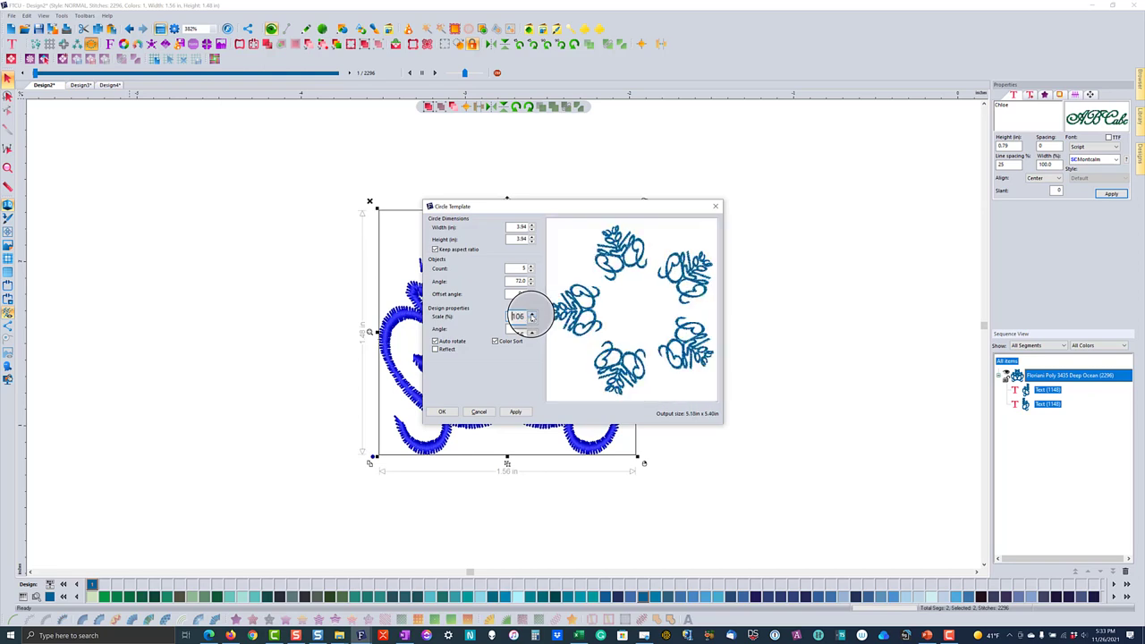
left_click(532, 314)
left_click(532, 314)
left_click(532, 314)
left_click(533, 314)
left_click(532, 313)
left_click(532, 314)
left_click(533, 314)
left_click(533, 314)
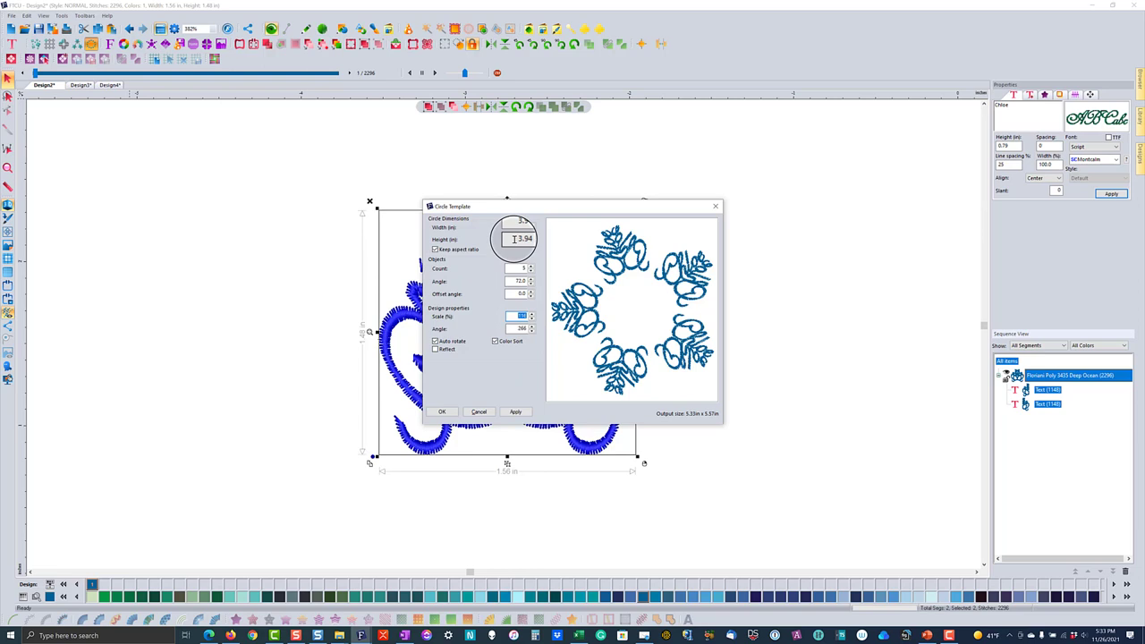
Set the circle's height to 3.00 in with the aspect ratio kept and apply it to the preview.
double_click(516, 239)
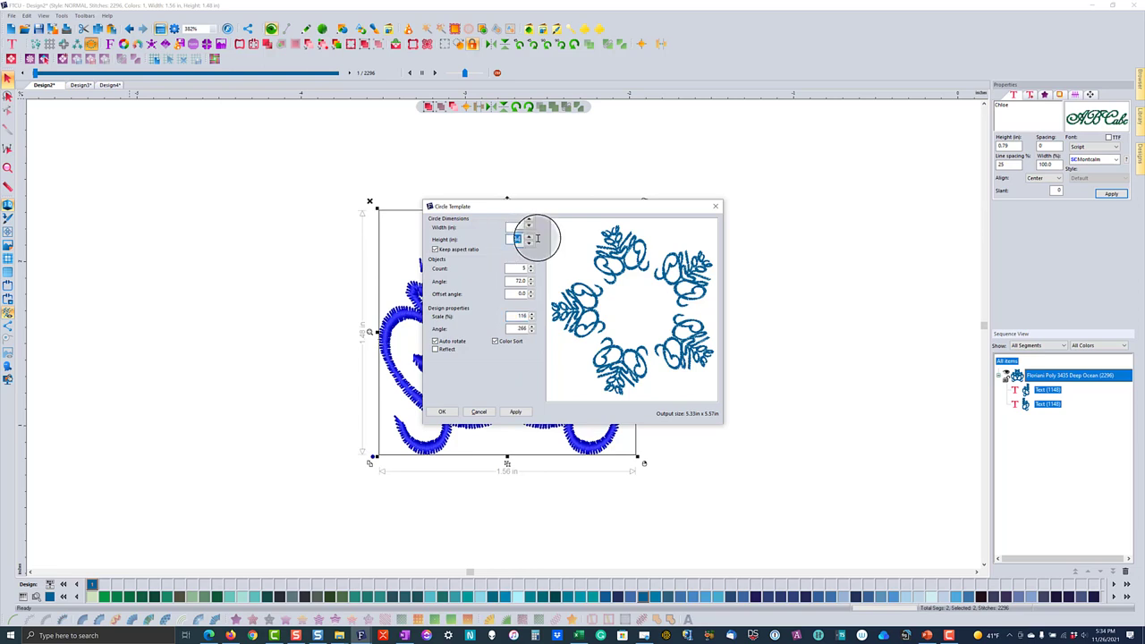
type("3")
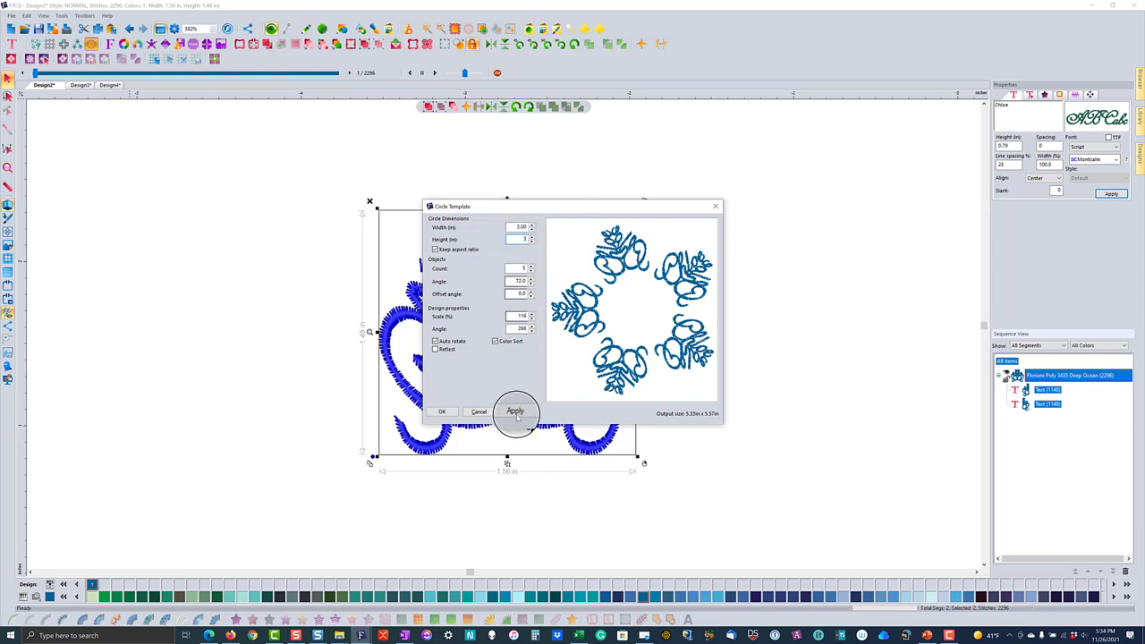
left_click(515, 412)
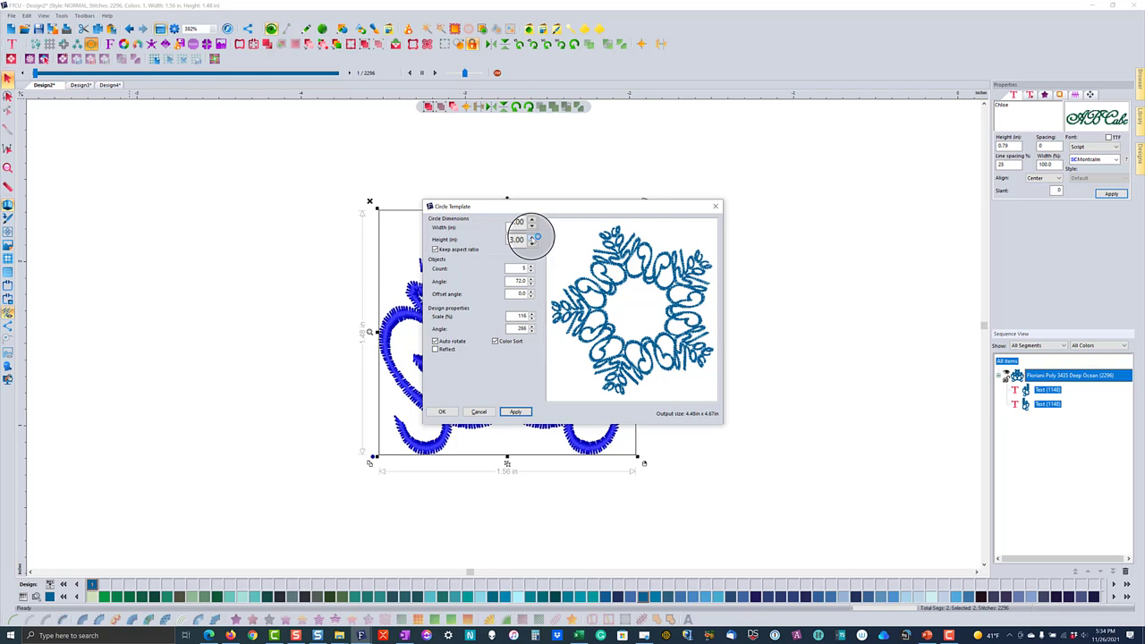
Try a circle height of 3.25 in in the preview, then return it to 3.00 in and reapply.
left_click(531, 237)
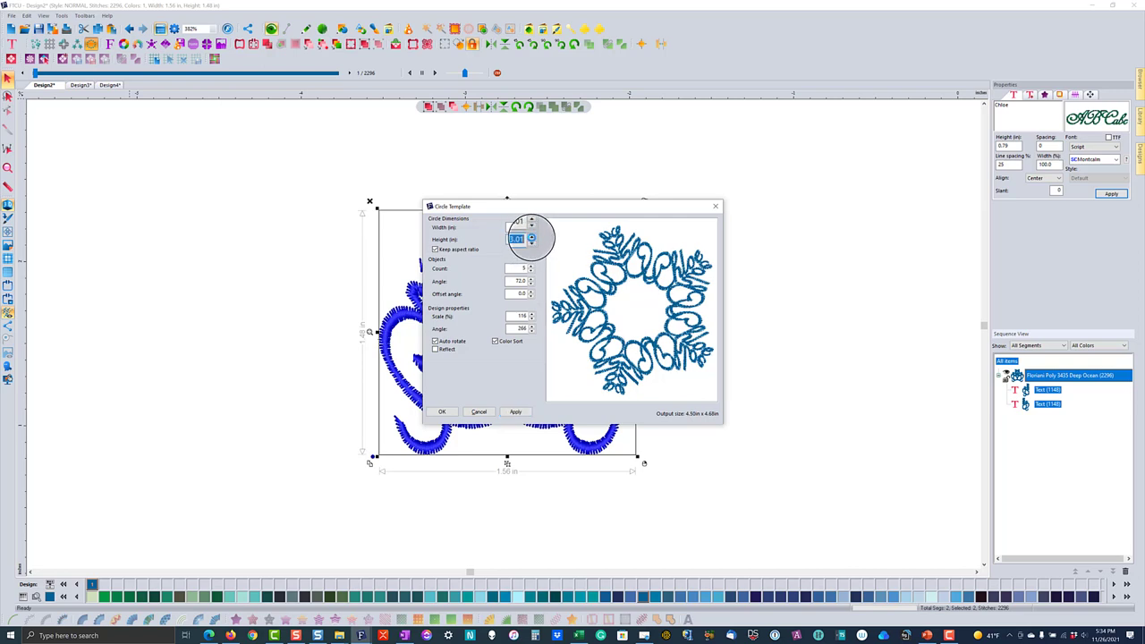
left_click(532, 236)
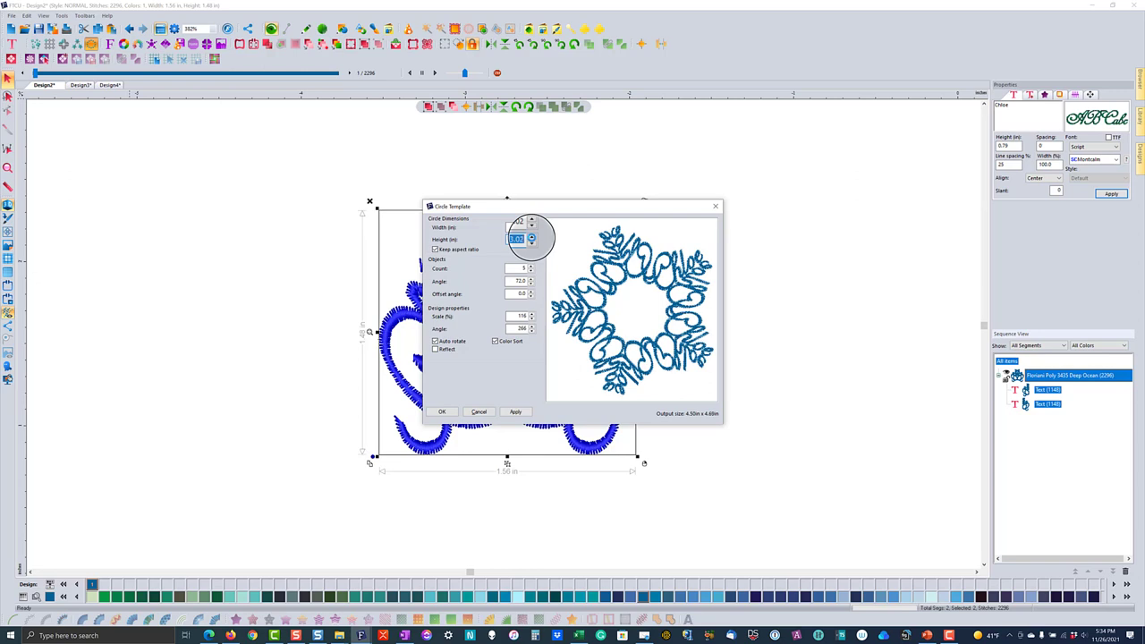
left_click(531, 236)
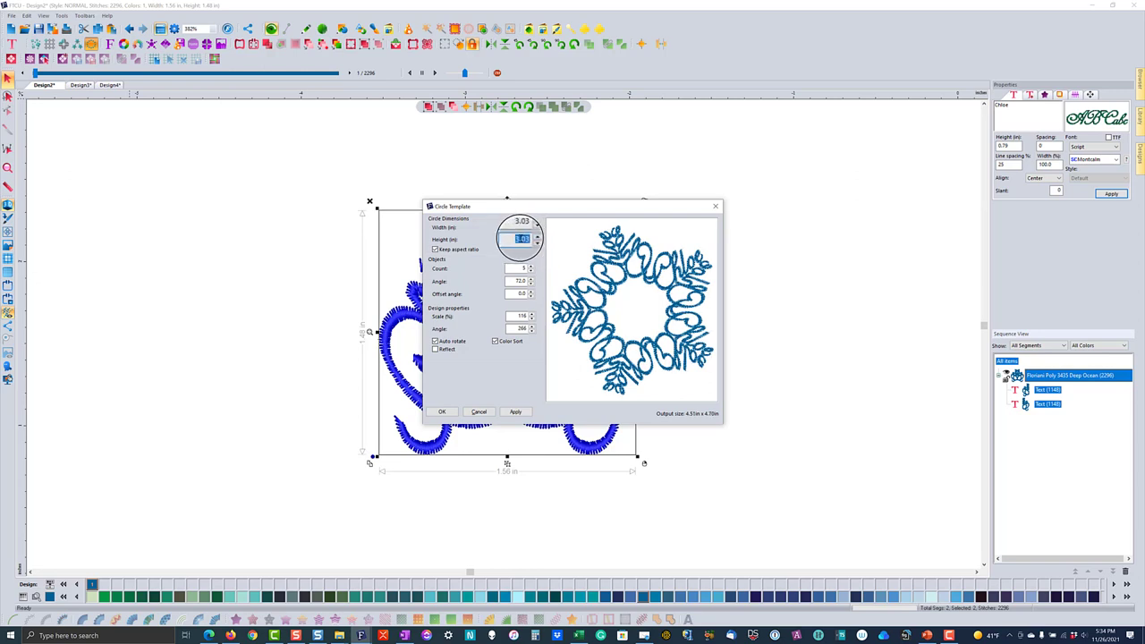
left_click_drag(523, 238, 528, 238)
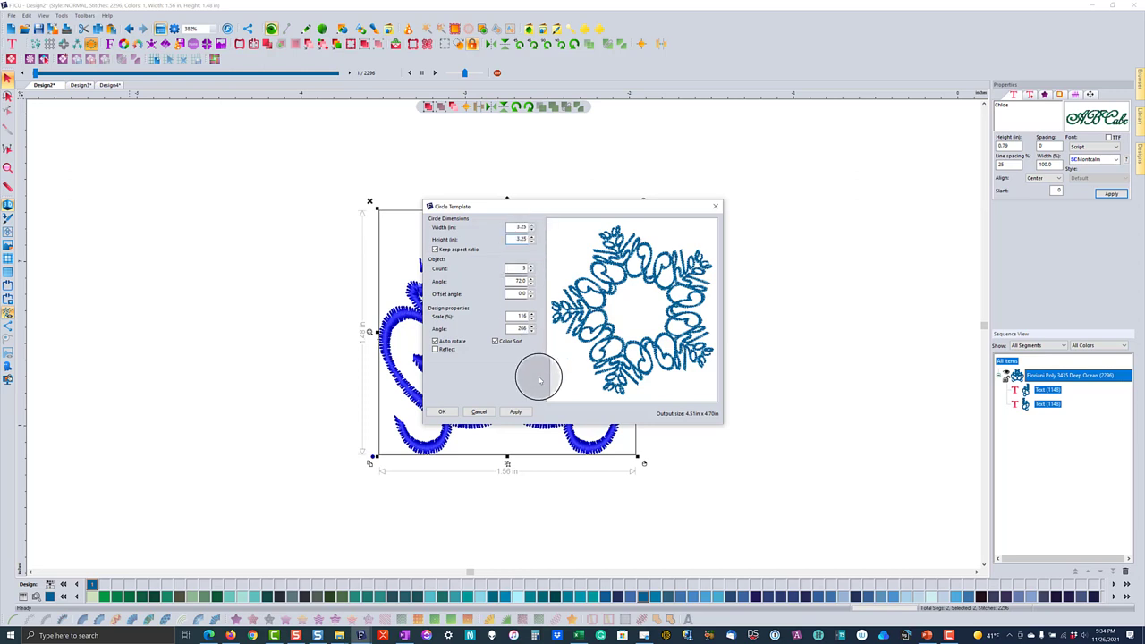
left_click(516, 410)
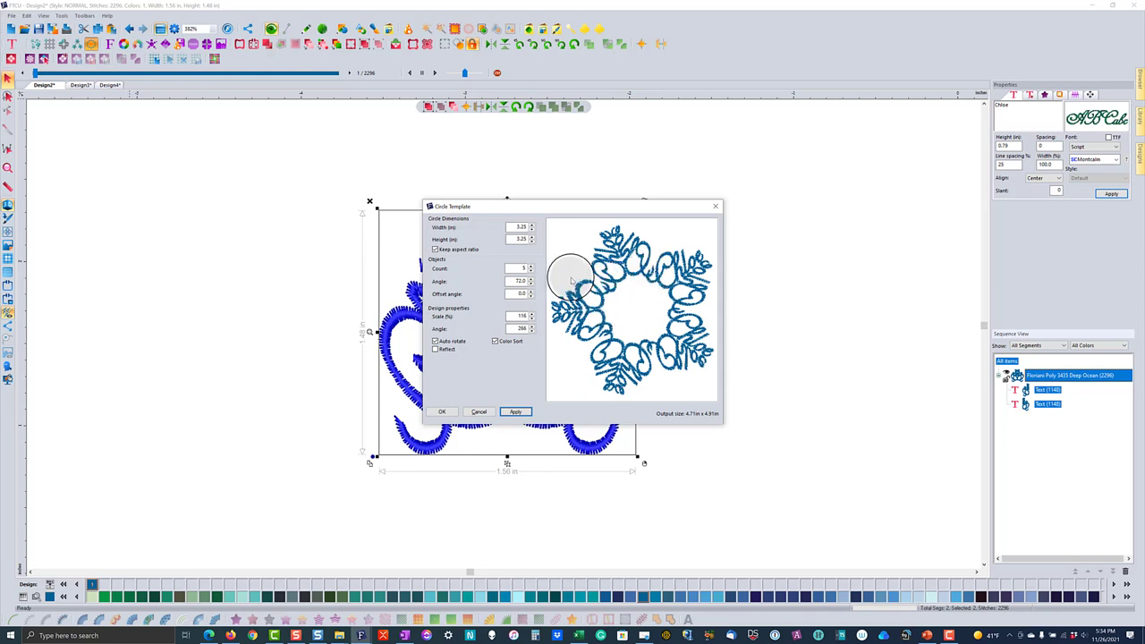
double_click(522, 239)
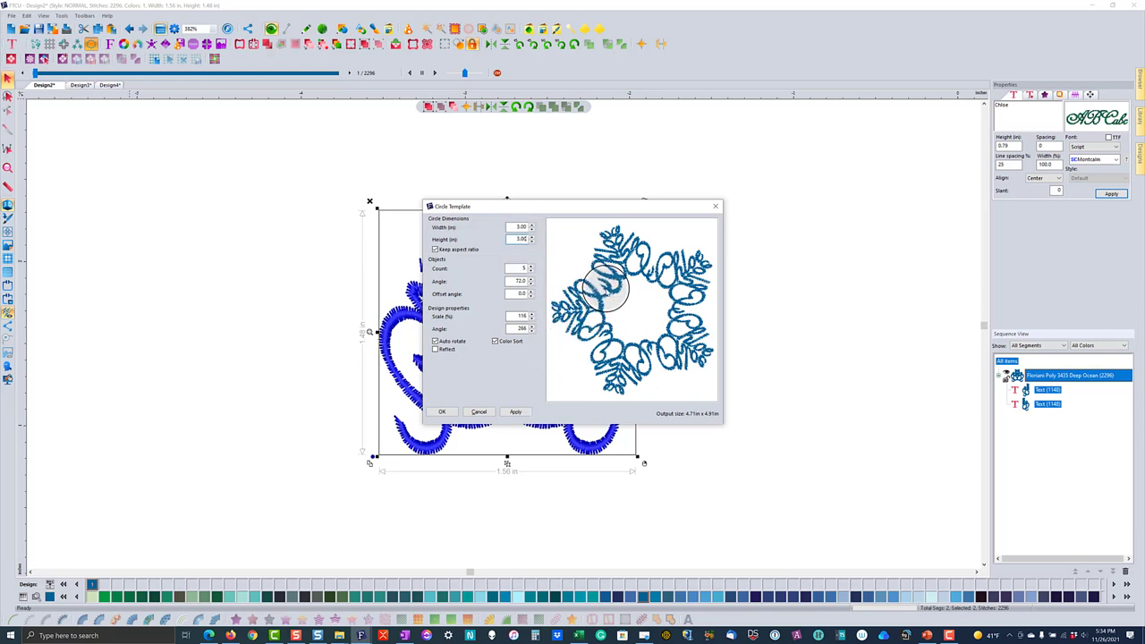
left_click(515, 412)
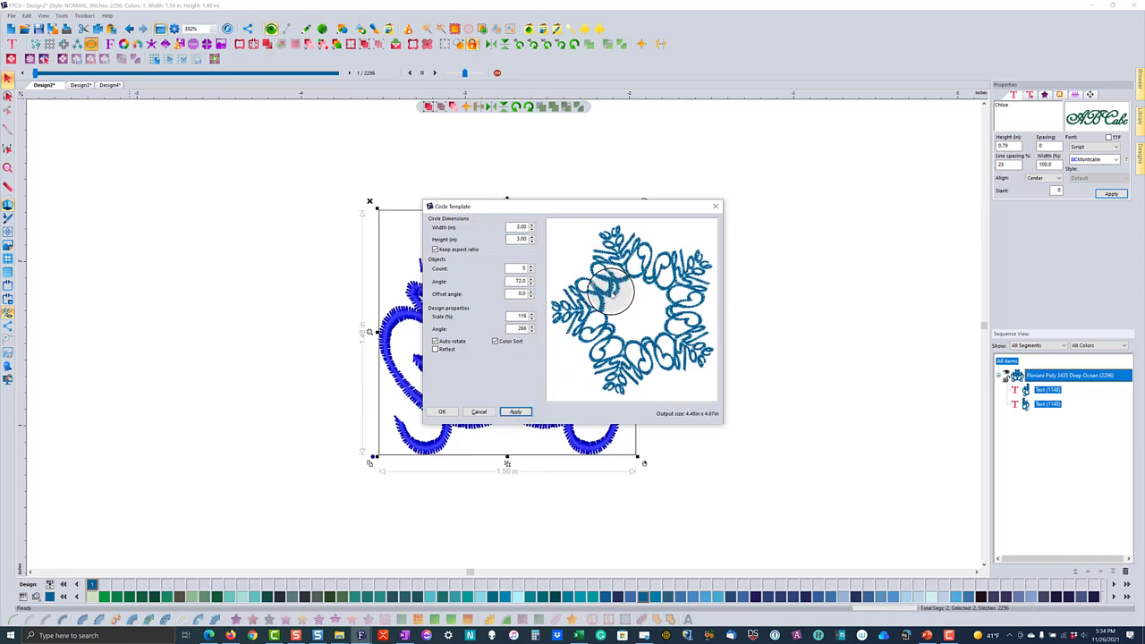
Try circle heights of 3.15 in and 3.10 in in the Circle Template, applying each to the preview.
double_click(526, 238)
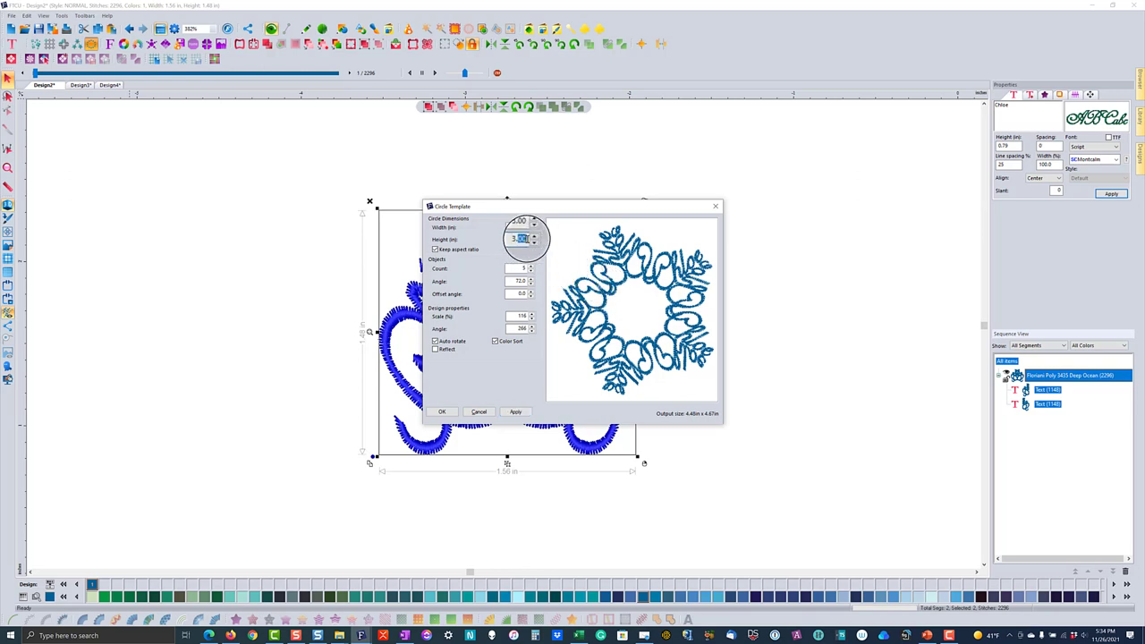
type("15")
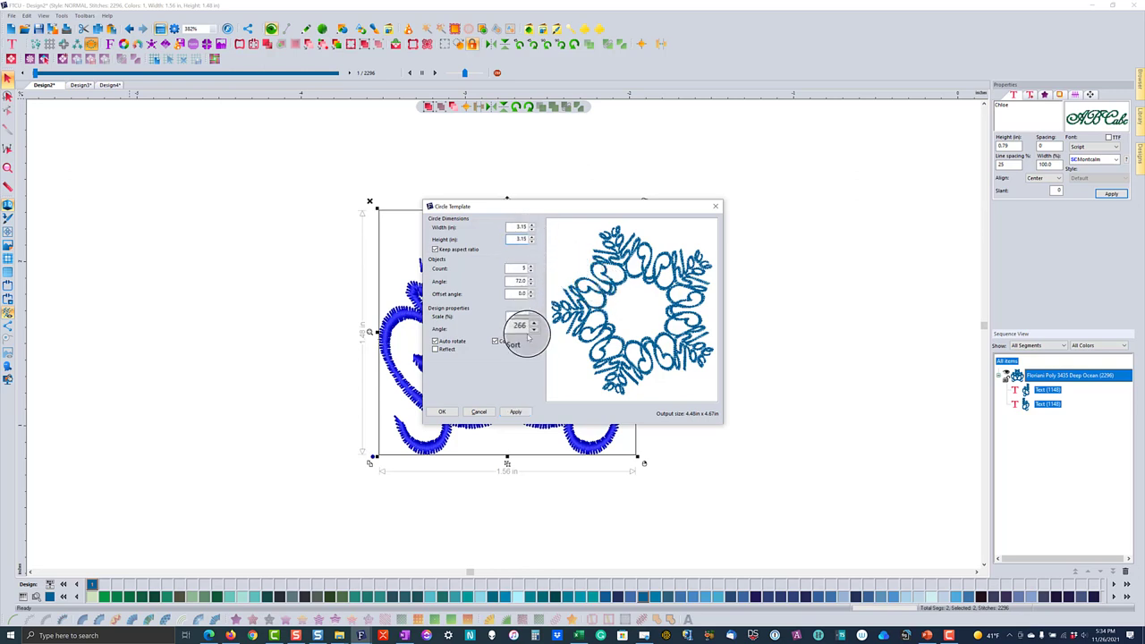
left_click(516, 412)
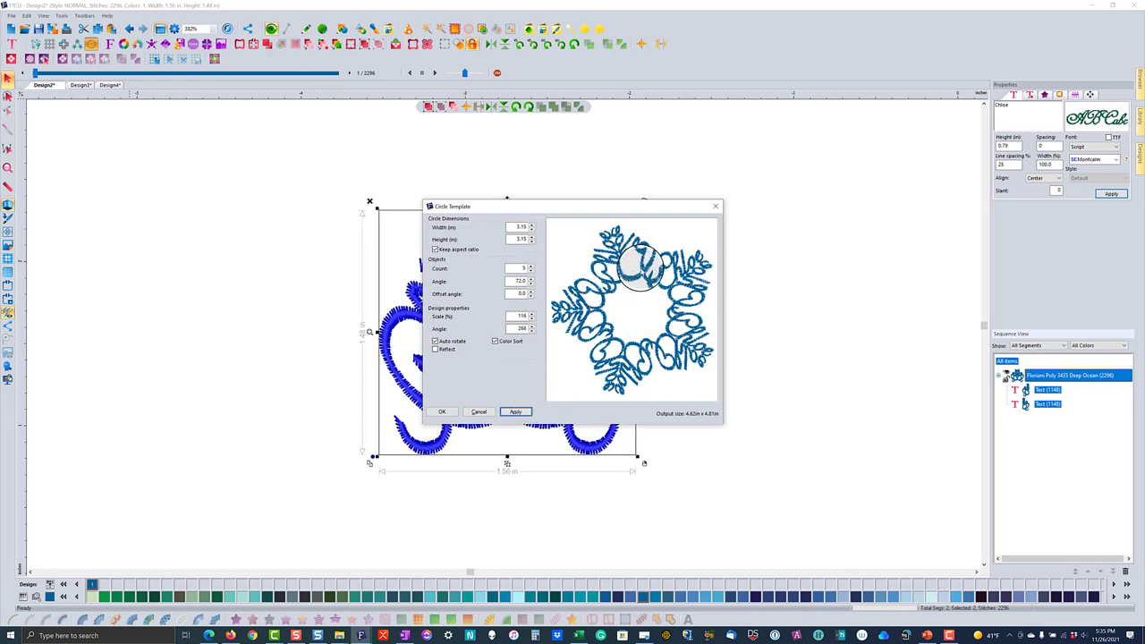
left_click_drag(520, 239, 520, 239)
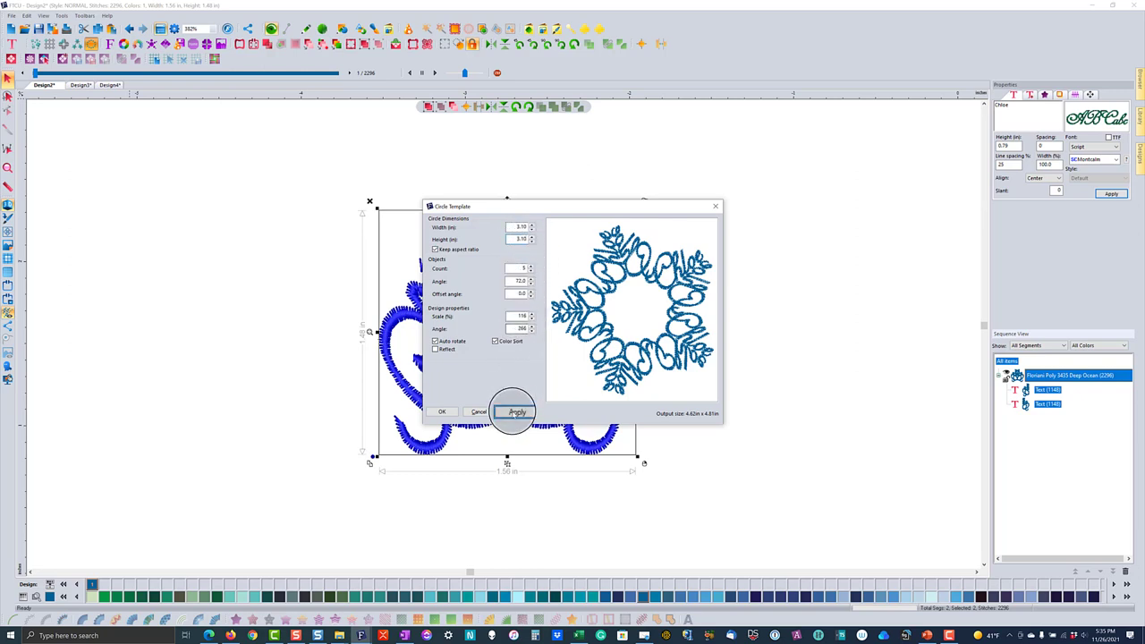
left_click(517, 413)
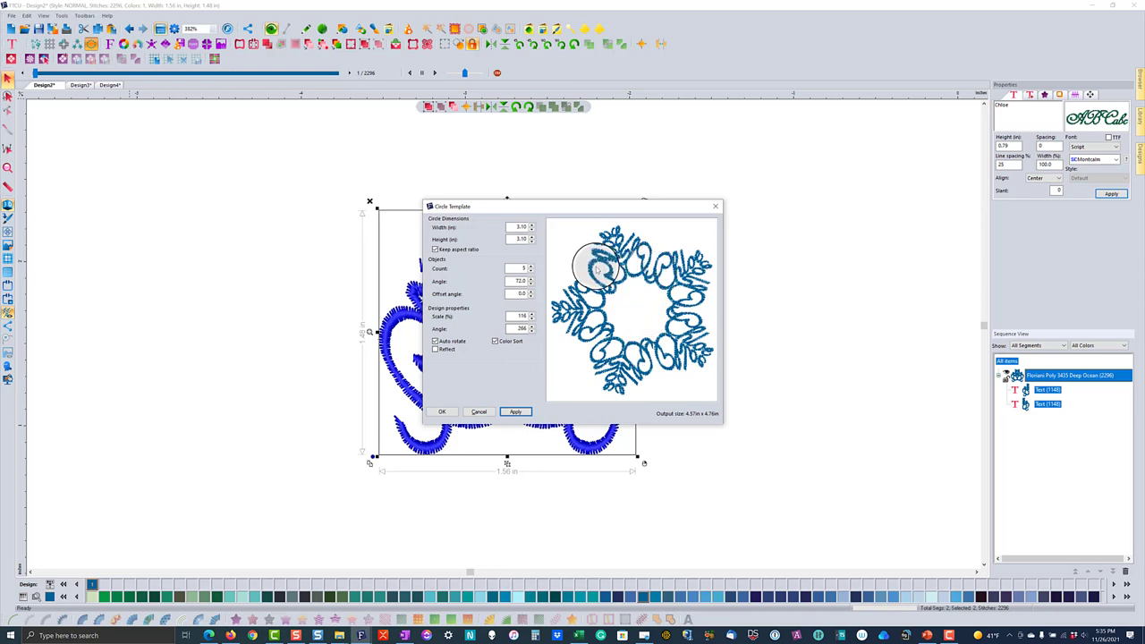
Try circle heights of 3.50 in and 3.05 in, applying each to the preview.
double_click(522, 239)
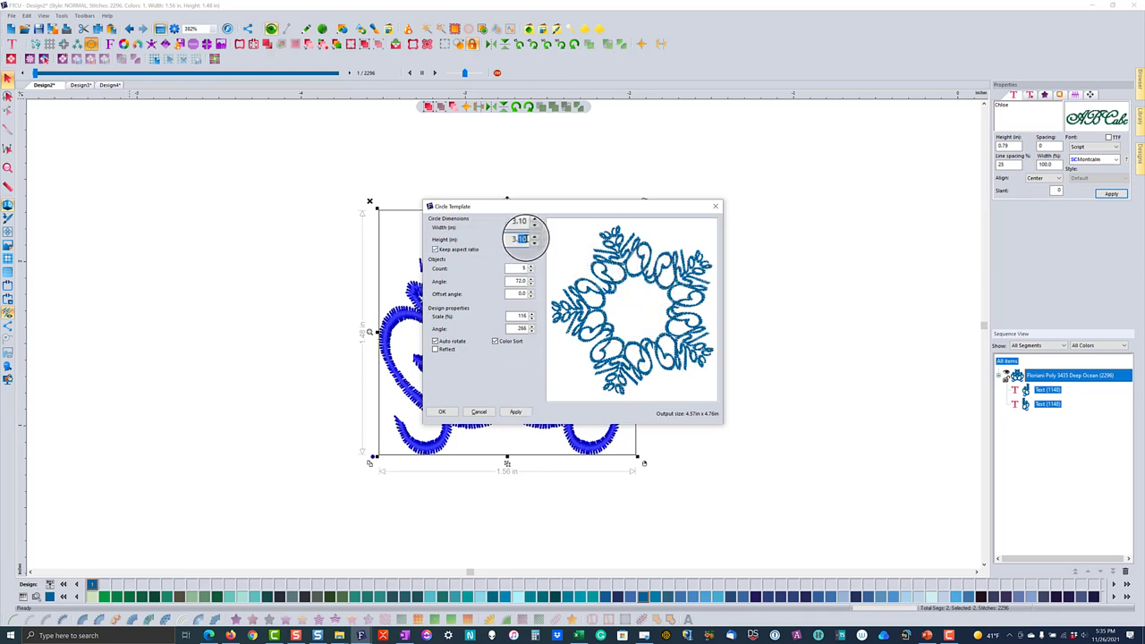
type("3.50")
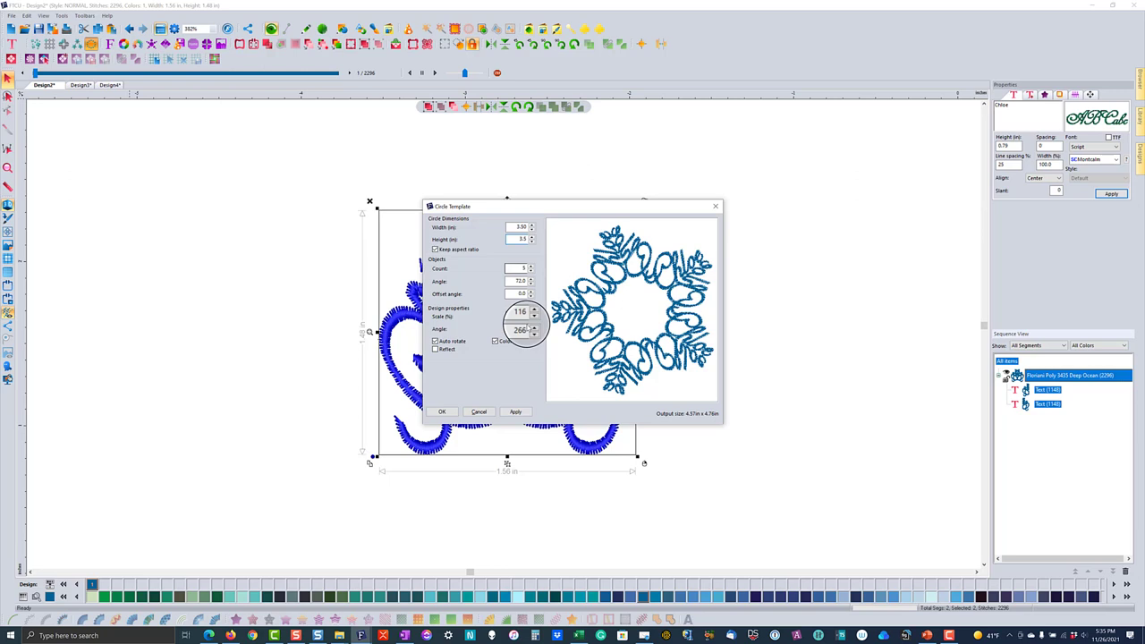
left_click(515, 411)
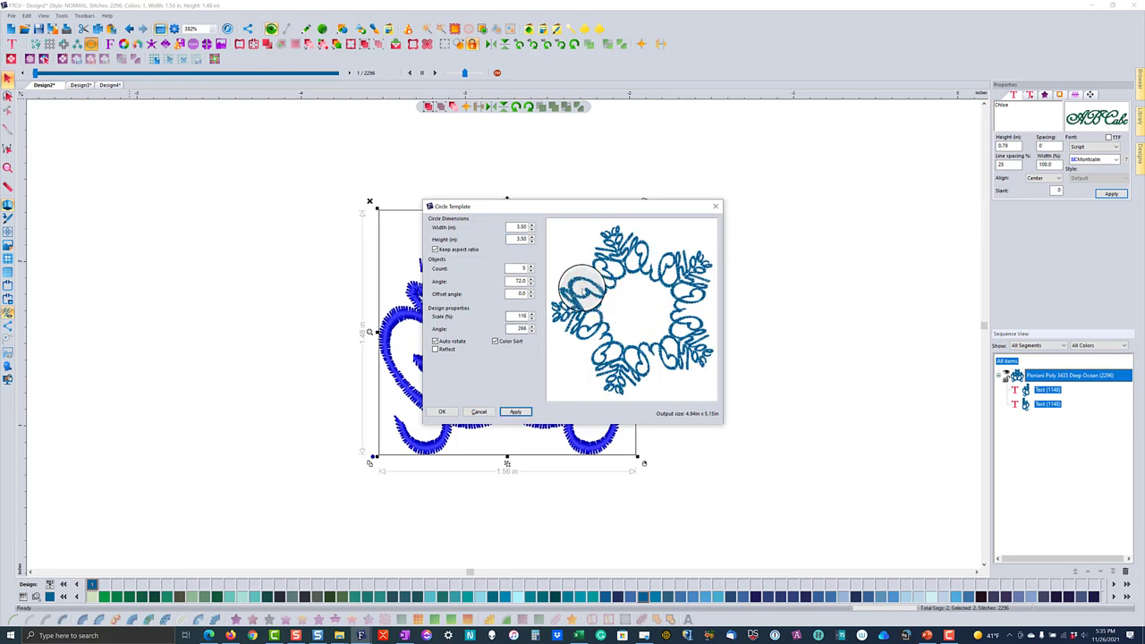
double_click(522, 239)
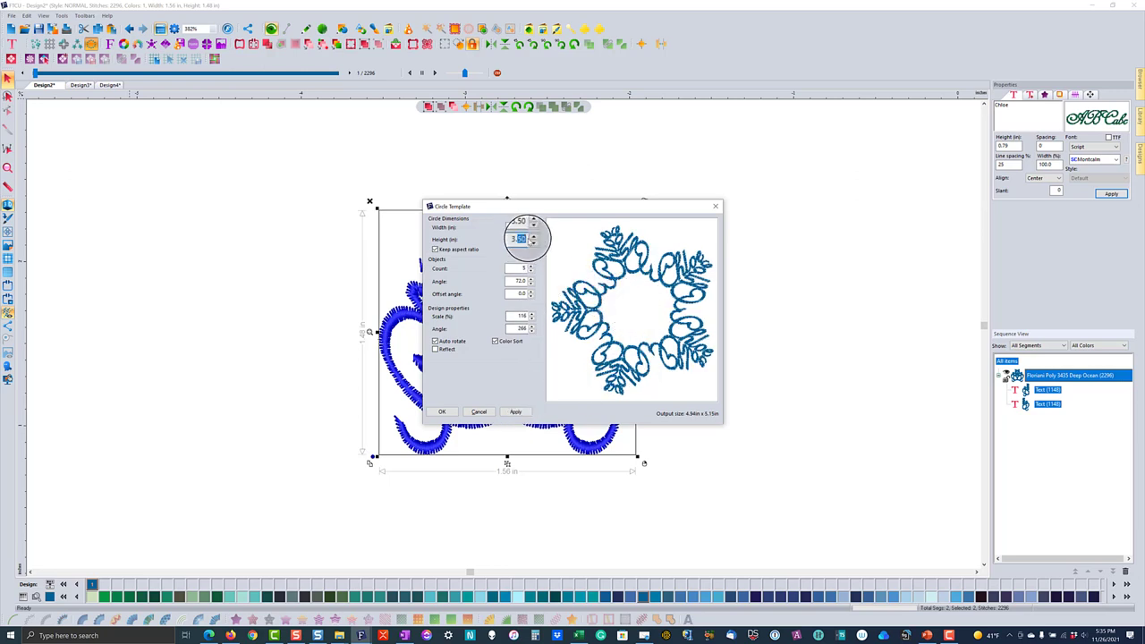
type("3.05")
left_click(515, 411)
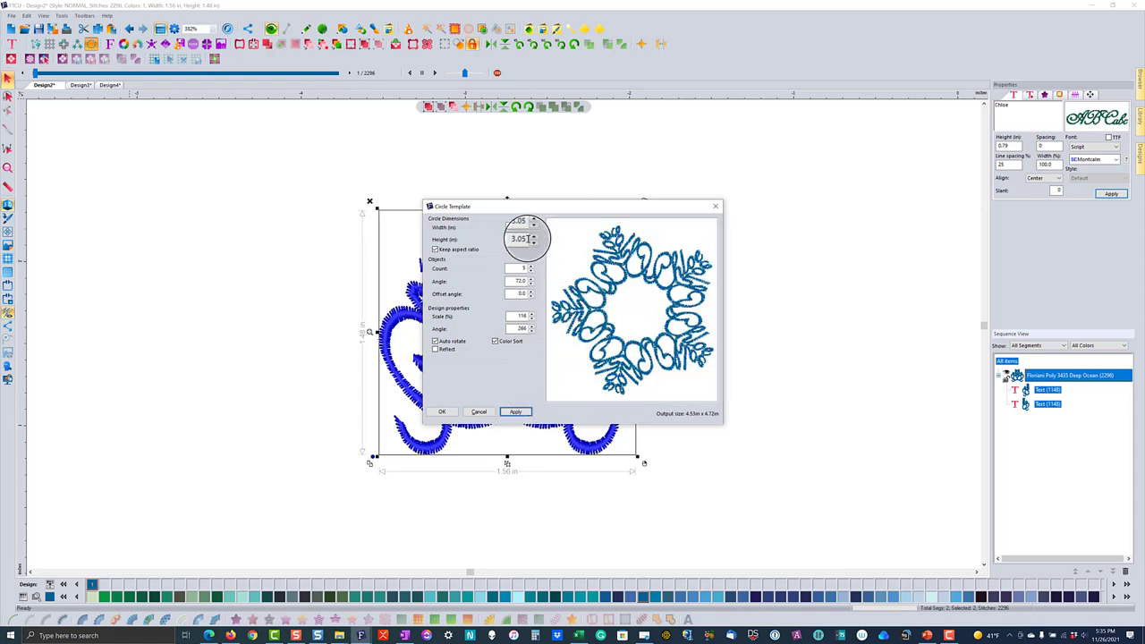
Set the circle height to 3 in, apply it, and generate the five-fold snowflake from the Circle Template.
left_click_drag(525, 239, 510, 238)
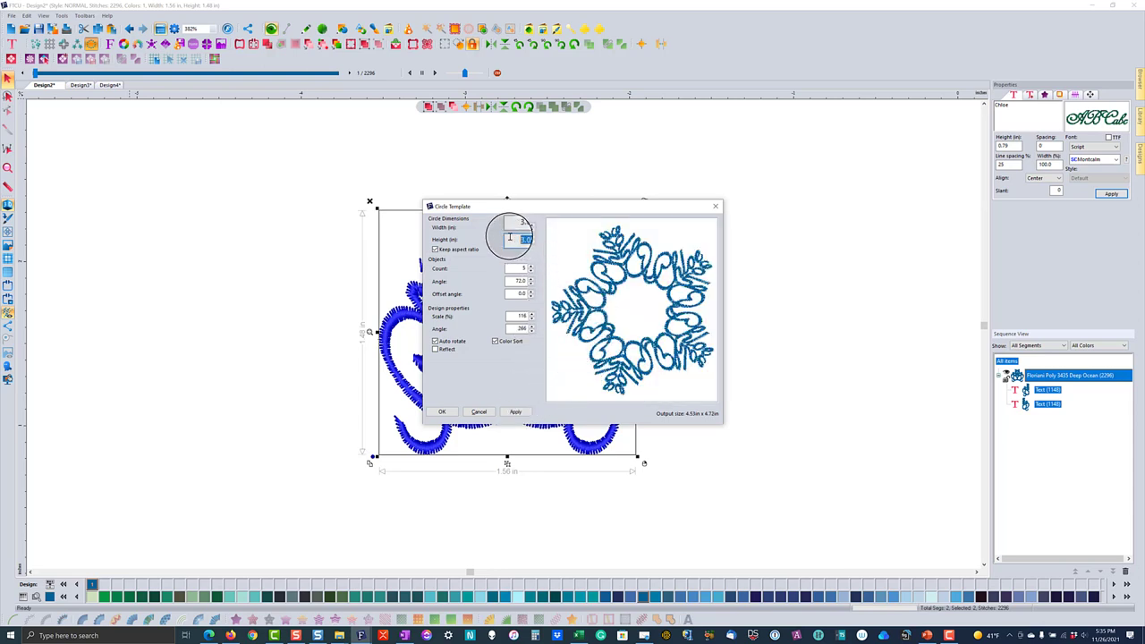
type("3")
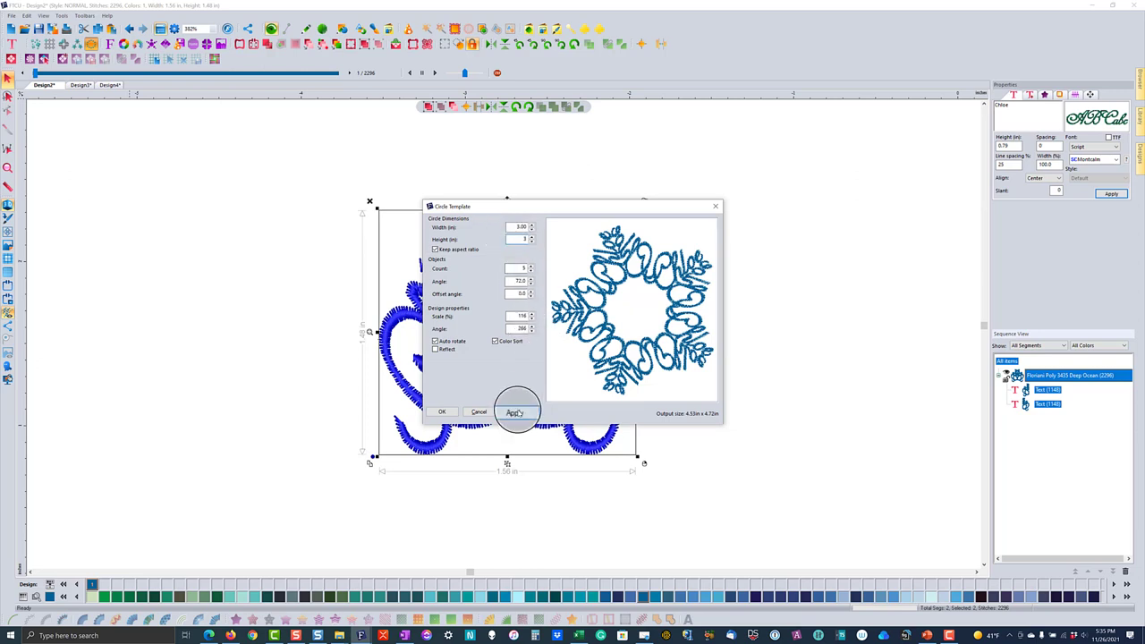
left_click(516, 413)
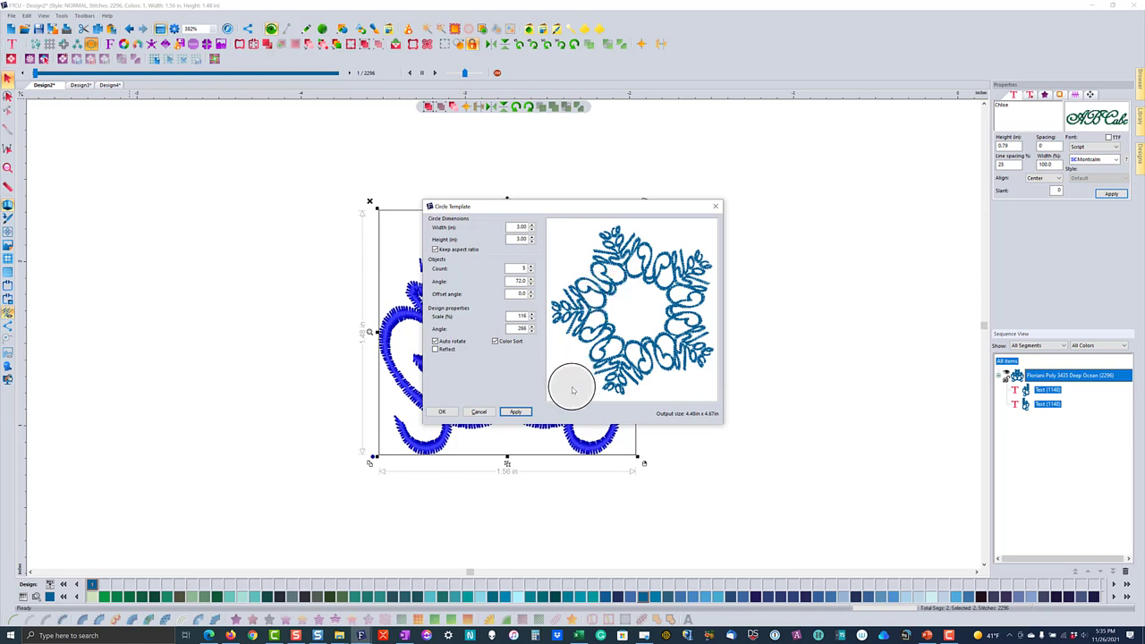
left_click(441, 411)
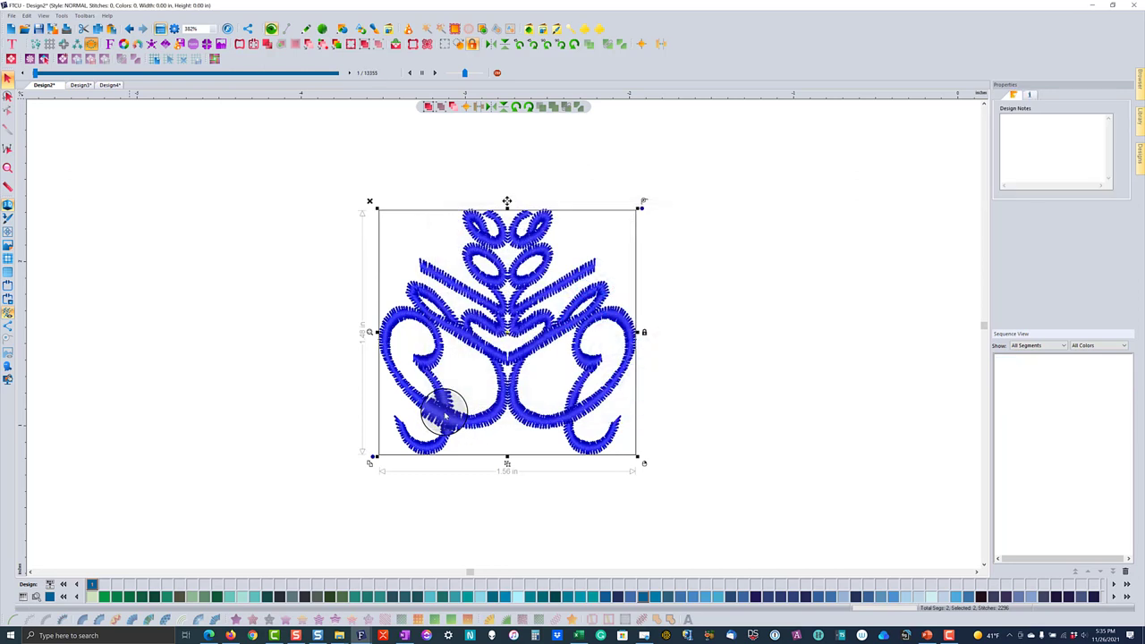
left_click(788, 335)
scroll(607, 383, "down", 2)
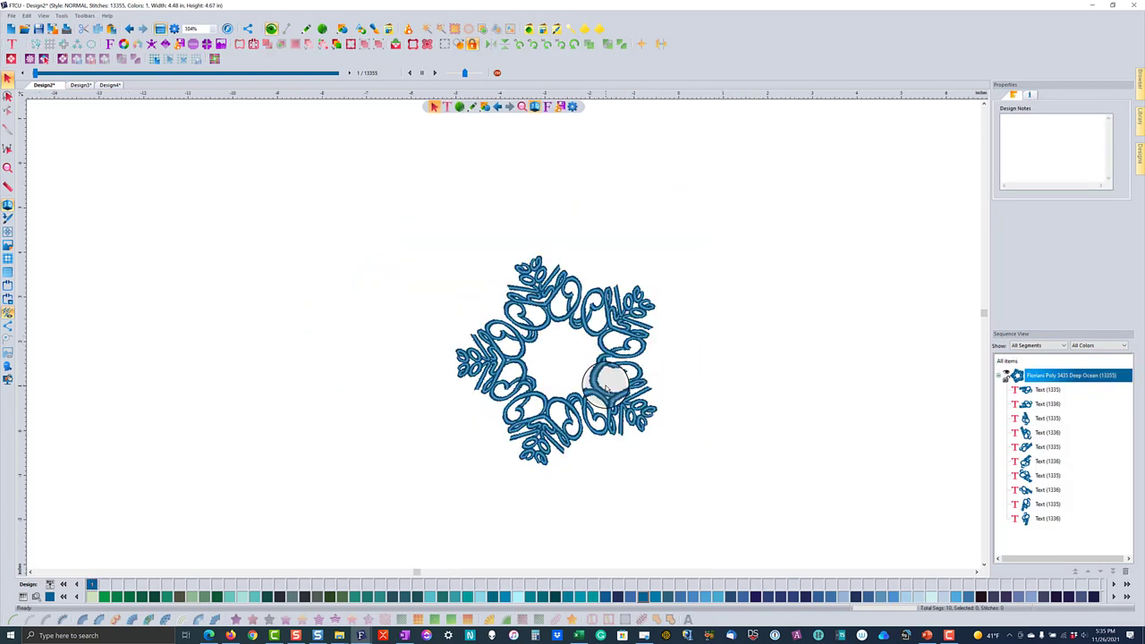
scroll(606, 383, "up", 2)
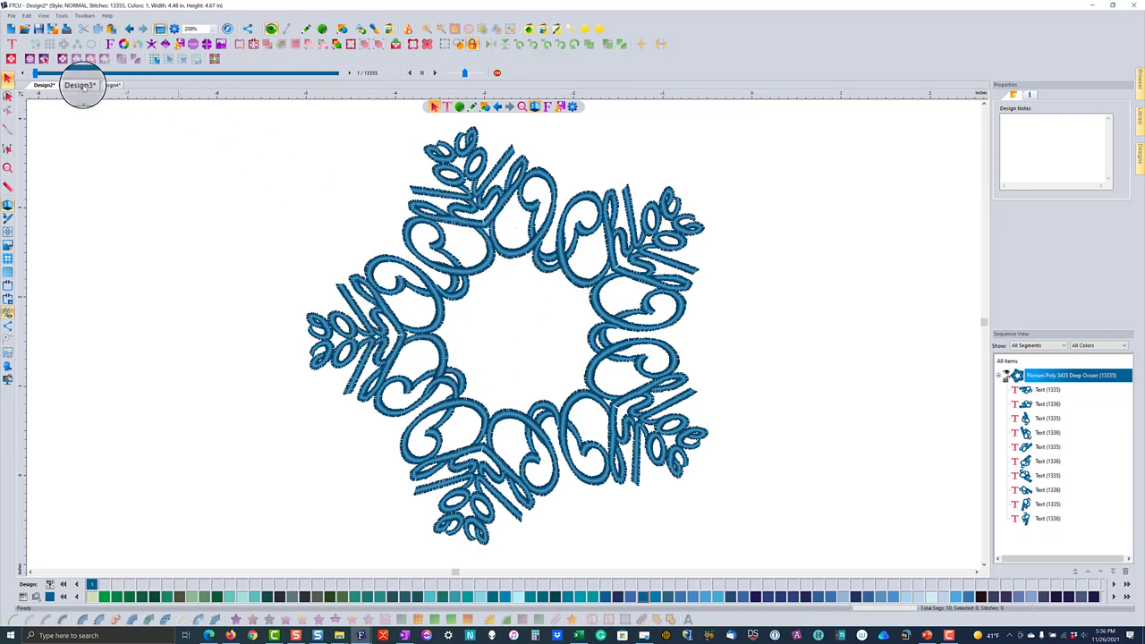
In Design3, set the lettering's trim type to Auto and its lock type to Around trim, and apply both.
left_click(80, 86)
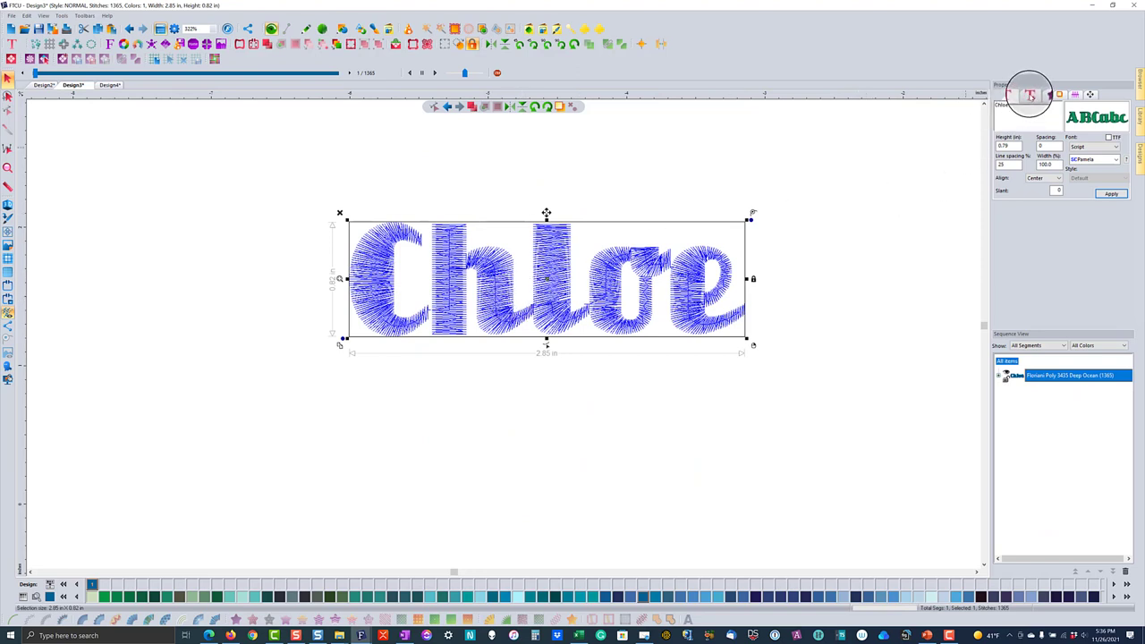
left_click(1030, 94)
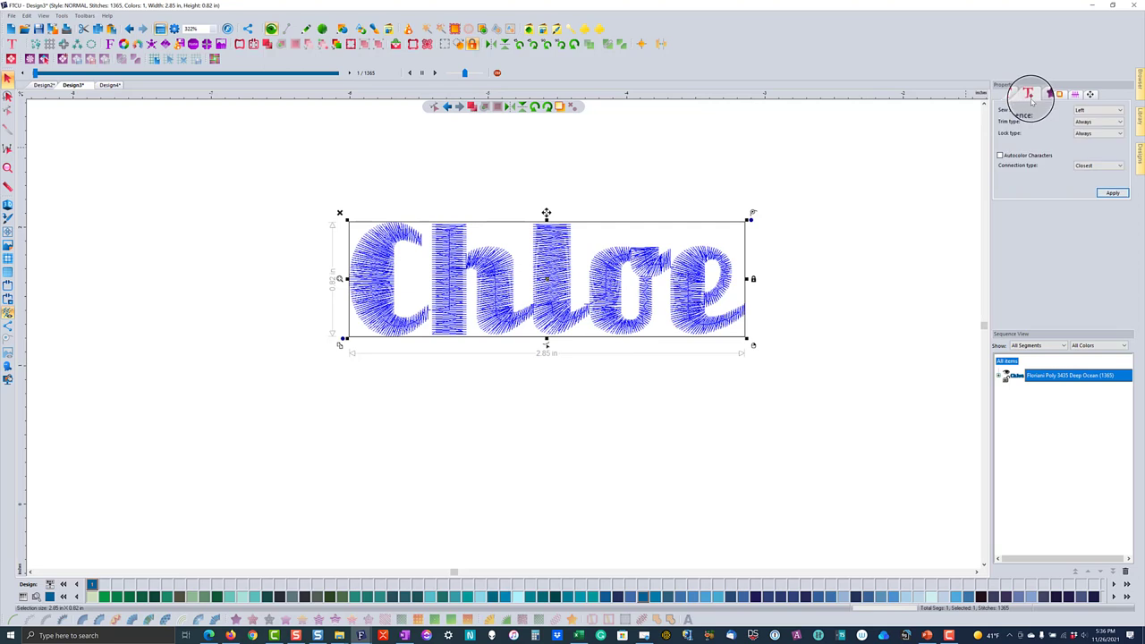
left_click(1084, 134)
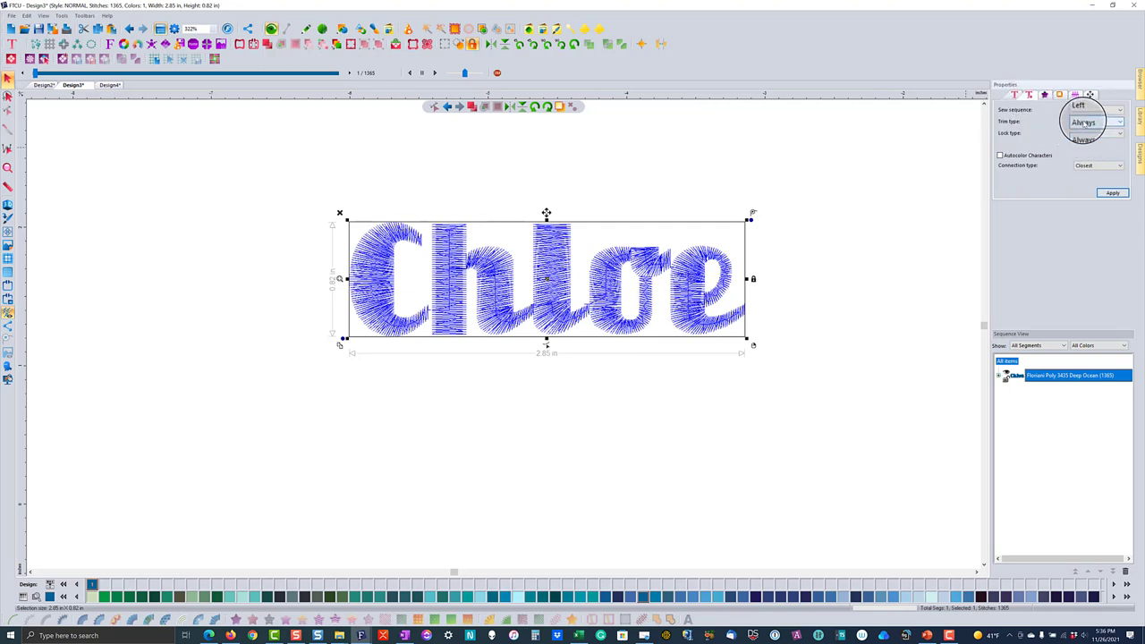
left_click(1087, 134)
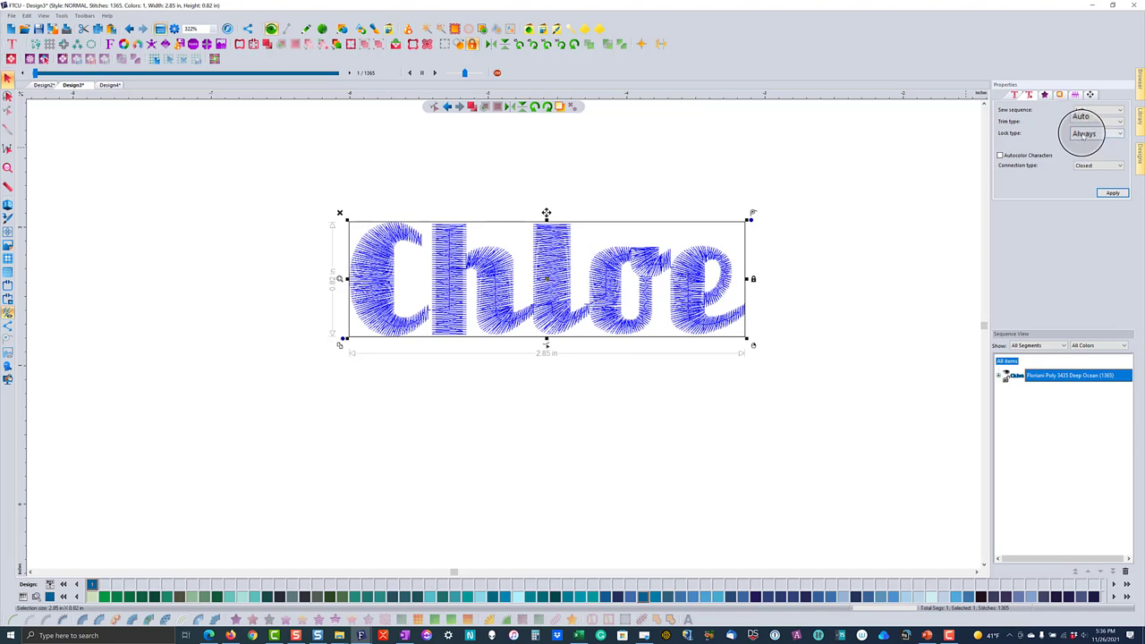
left_click(1084, 134)
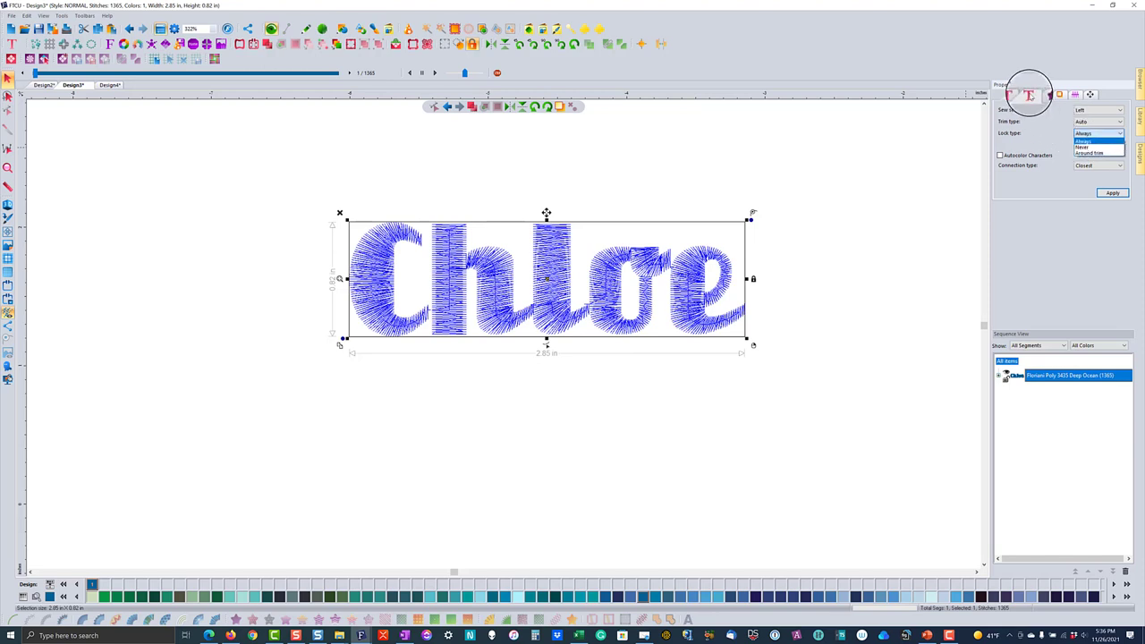
left_click(1090, 152)
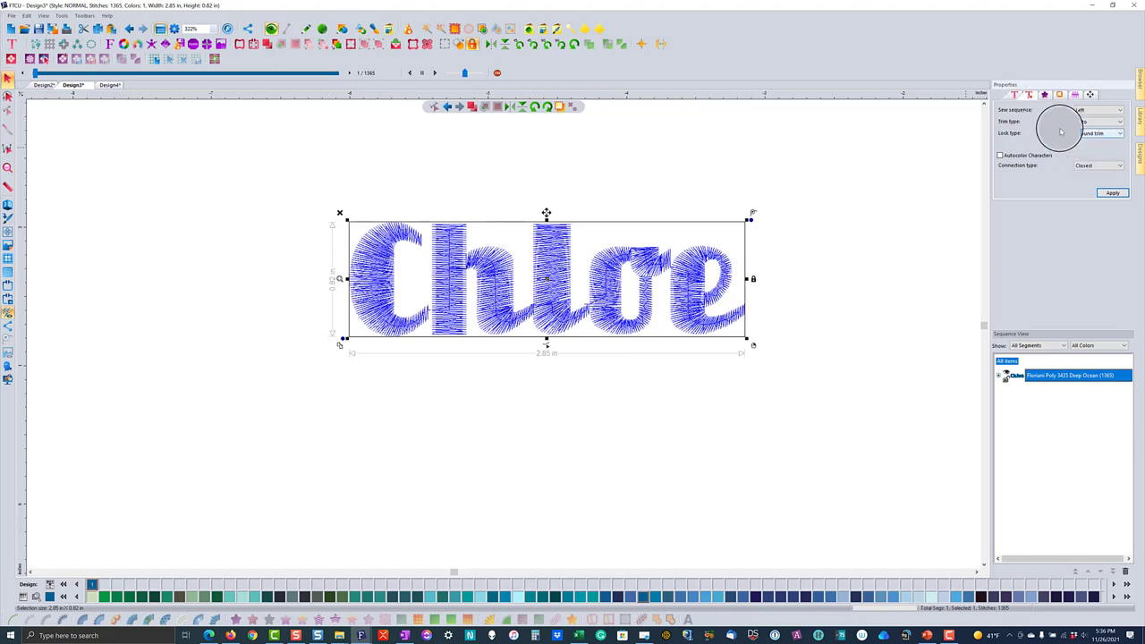
left_click(1112, 194)
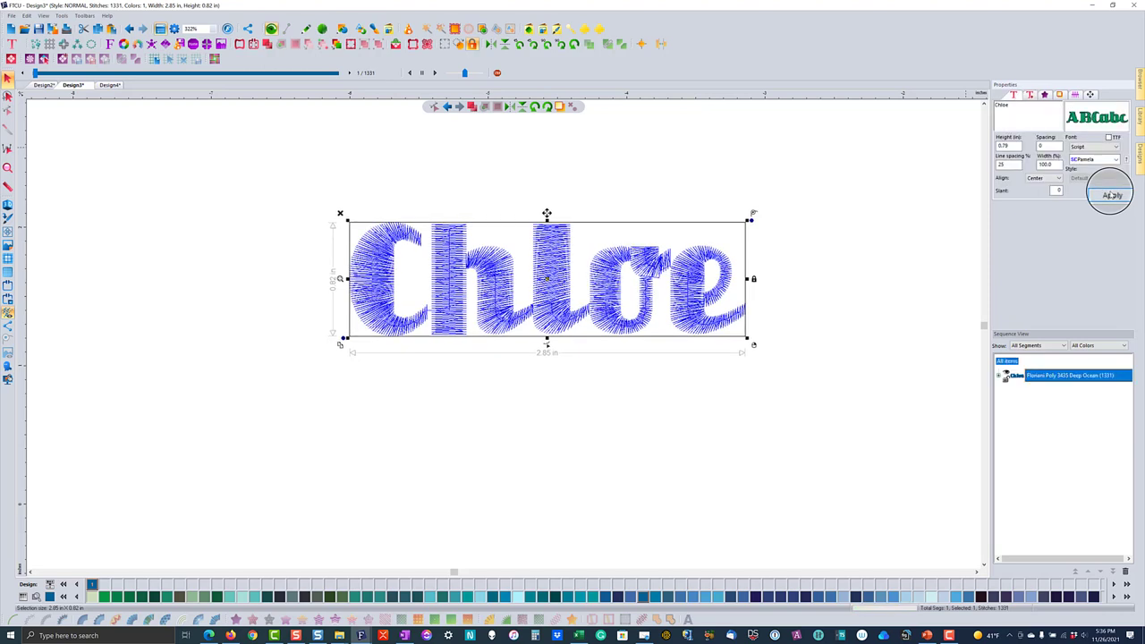
Edit the name's letter spacing by shifting its second to fifth letters closer together, narrowing the lettering to about 2.71 in.
right_click(506, 311)
left_click(540, 369)
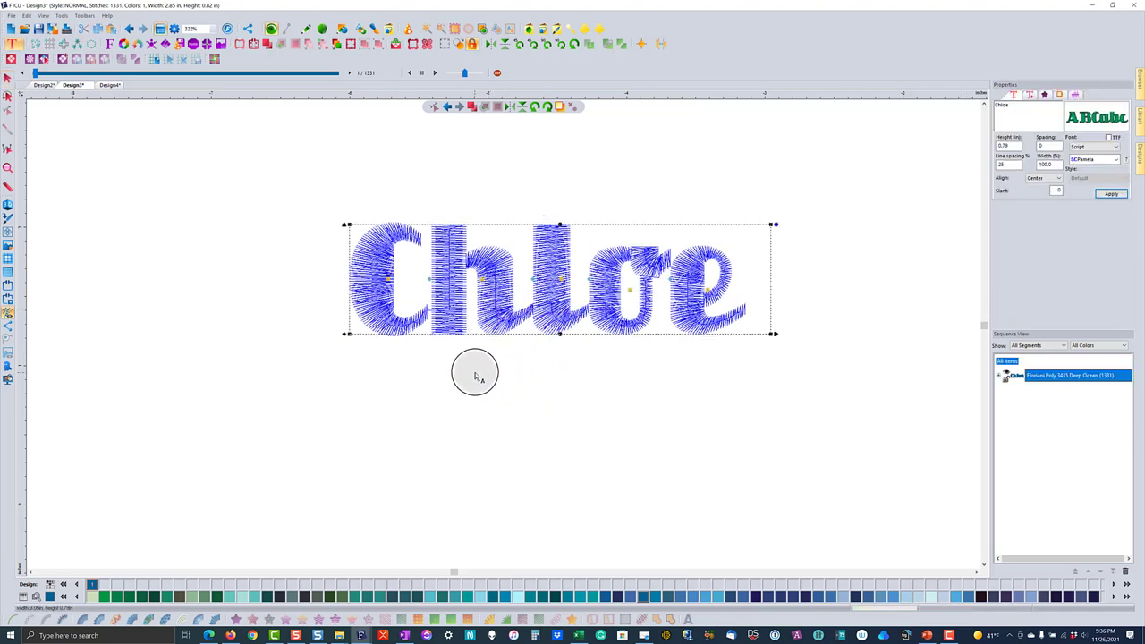
left_click_drag(532, 279, 524, 277)
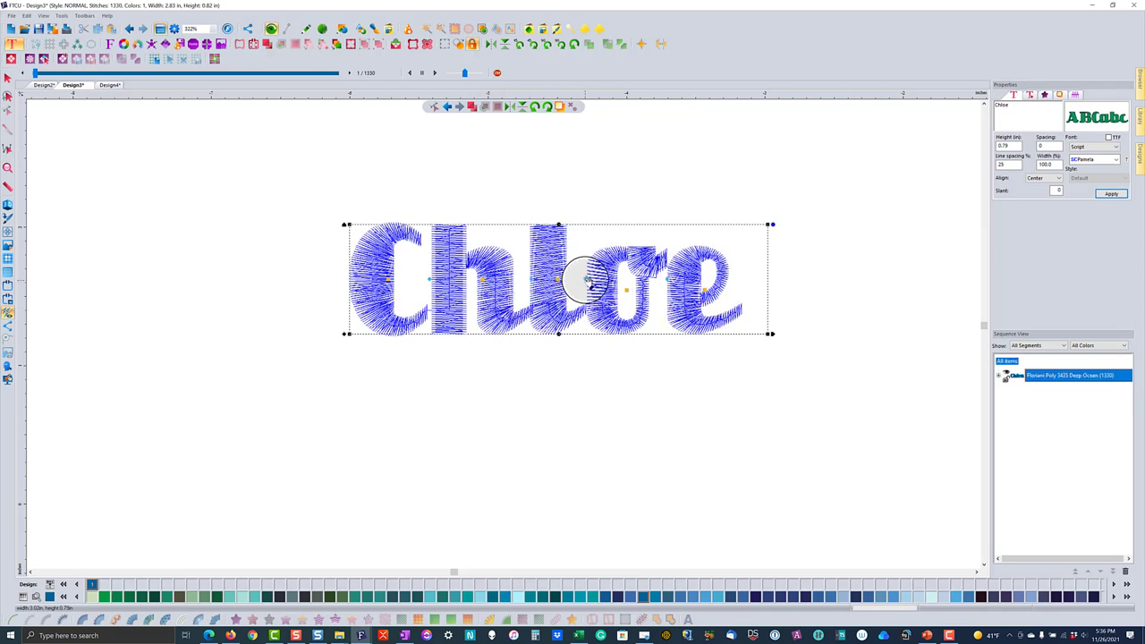
left_click_drag(586, 279, 583, 279)
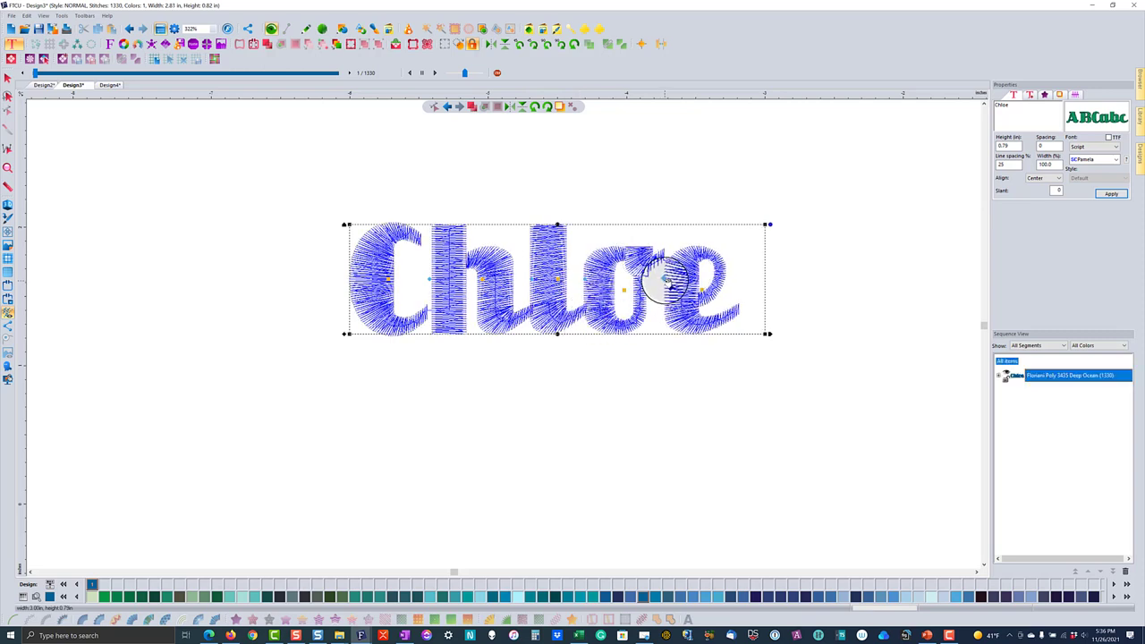
left_click_drag(664, 279, 649, 273)
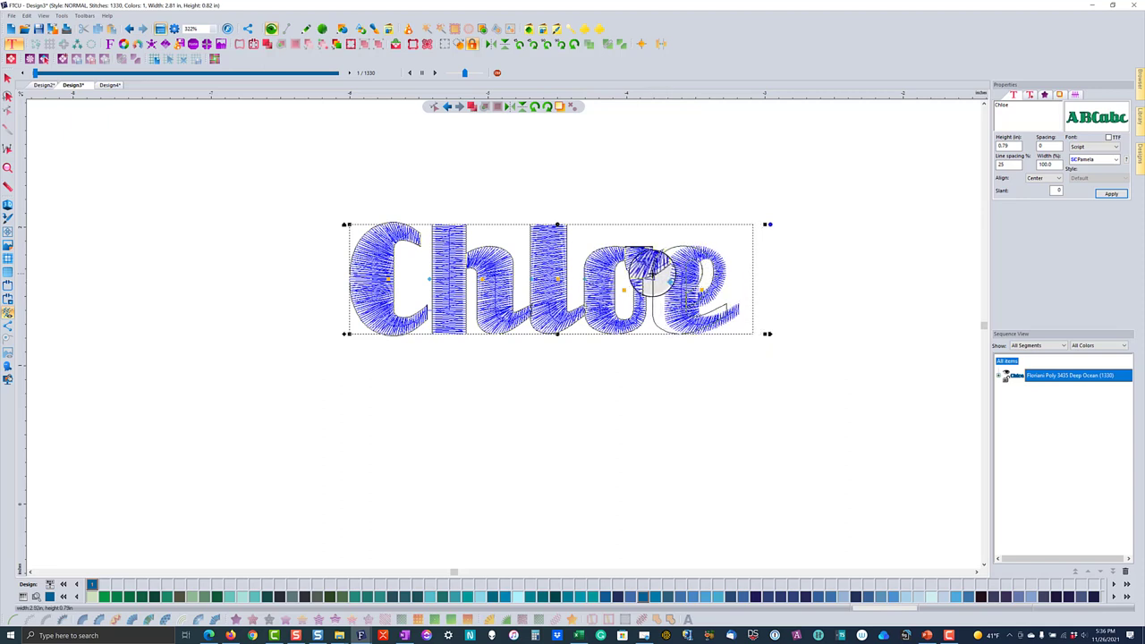
mouse_move(651, 273)
left_mouse_down()
mouse_move(665, 312)
mouse_move(652, 260)
left_mouse_up()
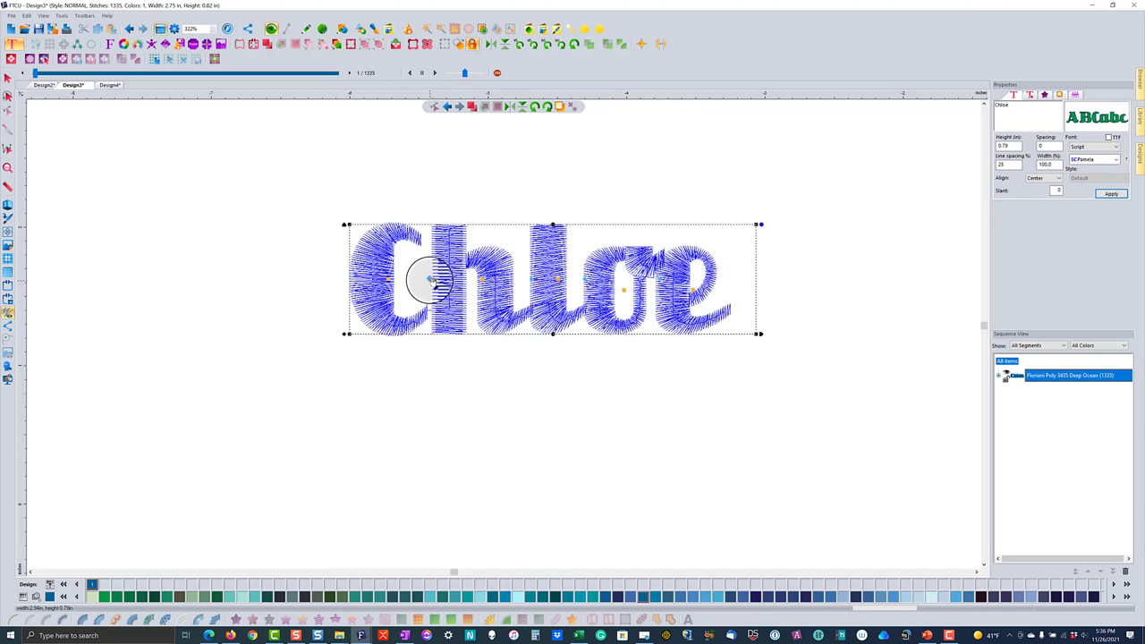
left_click_drag(429, 279, 430, 284)
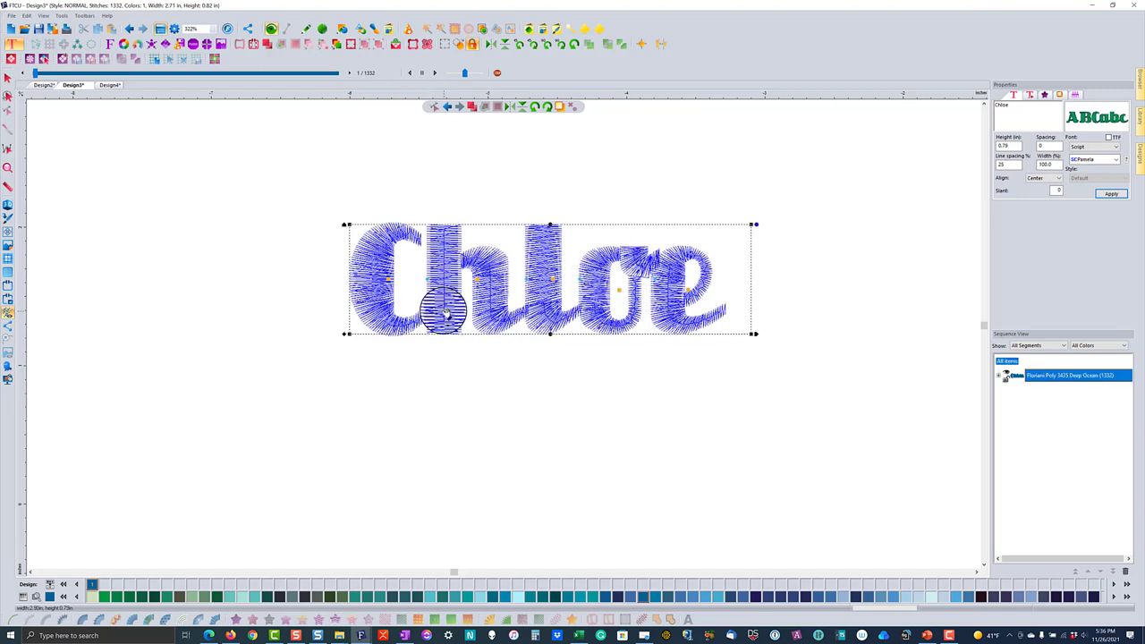
Rotate the whole name 90 degrees counterclockwise and move it a little to the left.
left_click(8, 79)
left_click(394, 273)
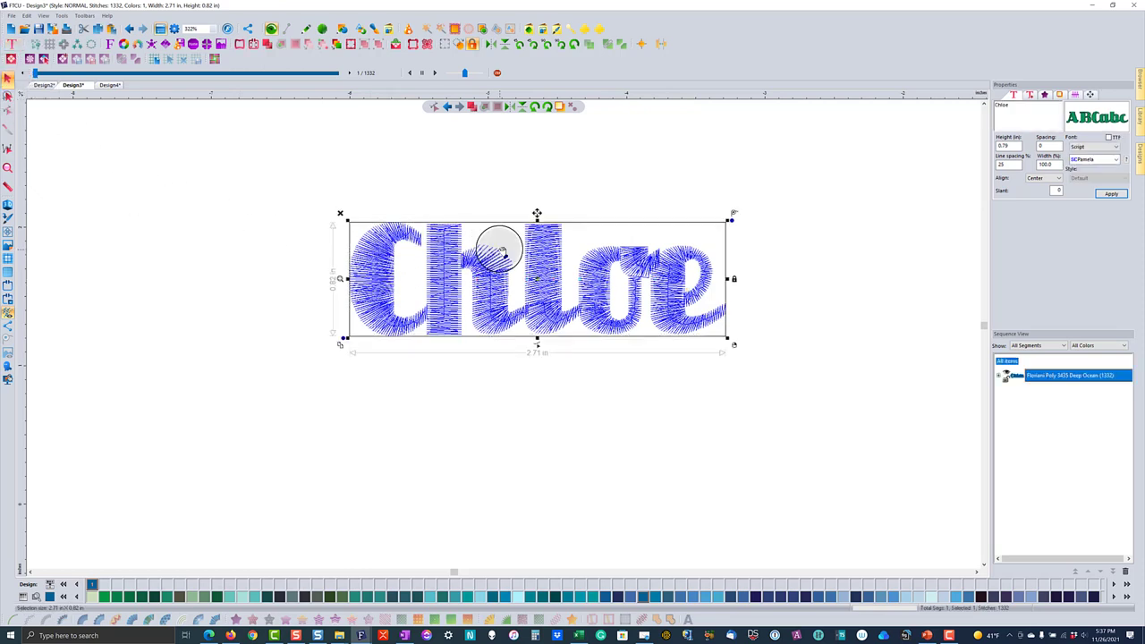
left_click(534, 107)
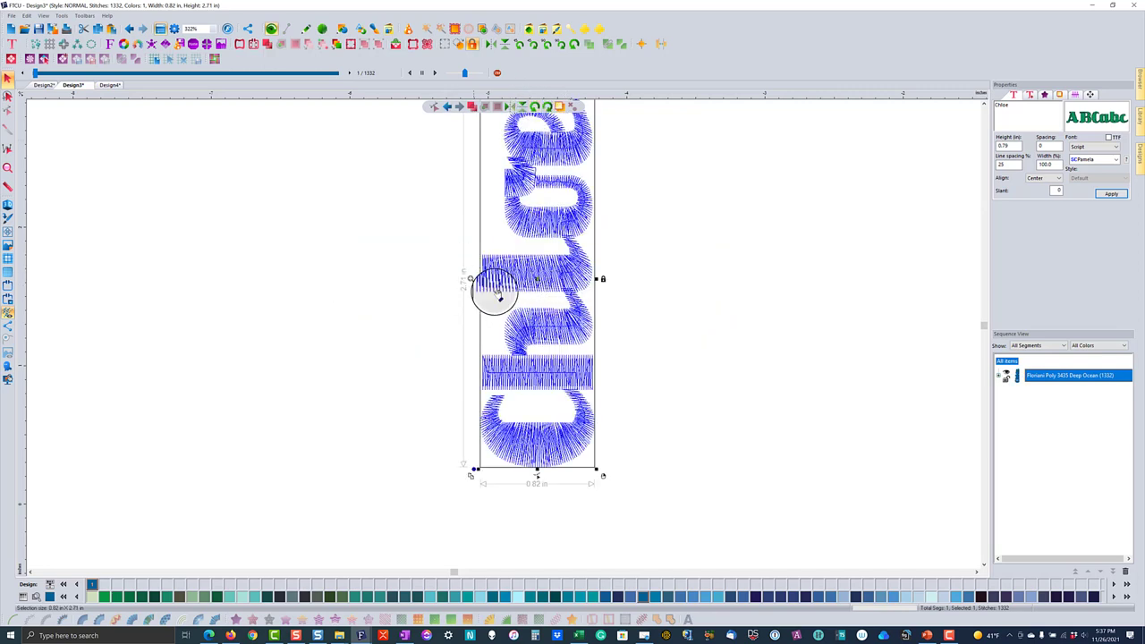
scroll(499, 297, "down", 2)
left_click_drag(519, 291, 463, 294)
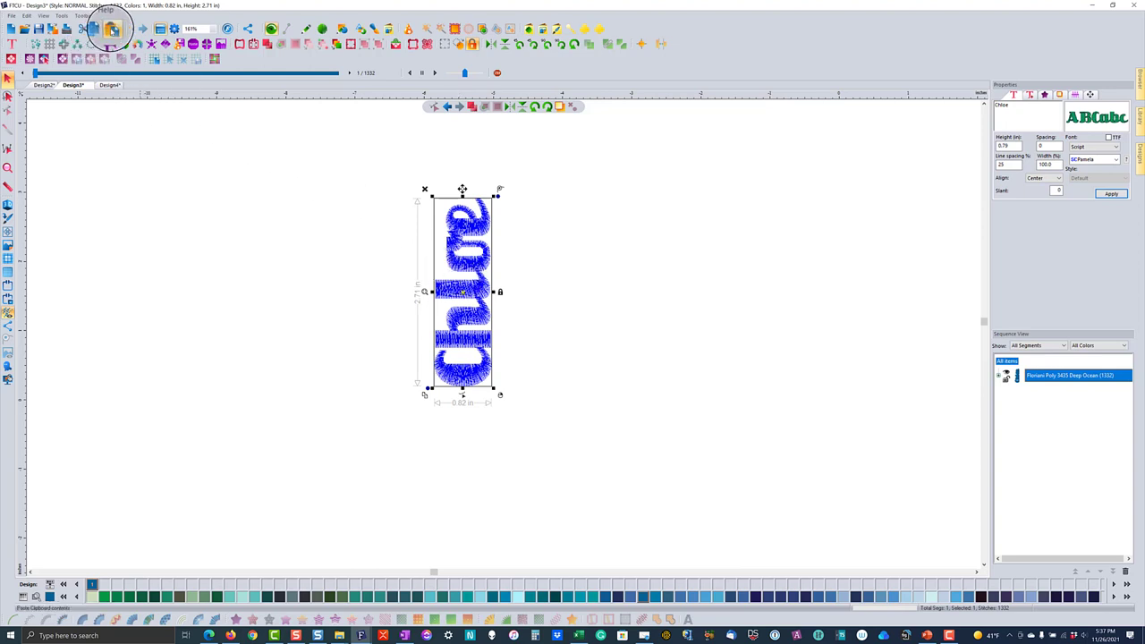
Paste a copy of the rotated name, place it directly beside the original's right edge, and mirror the copy horizontally.
left_click(112, 29)
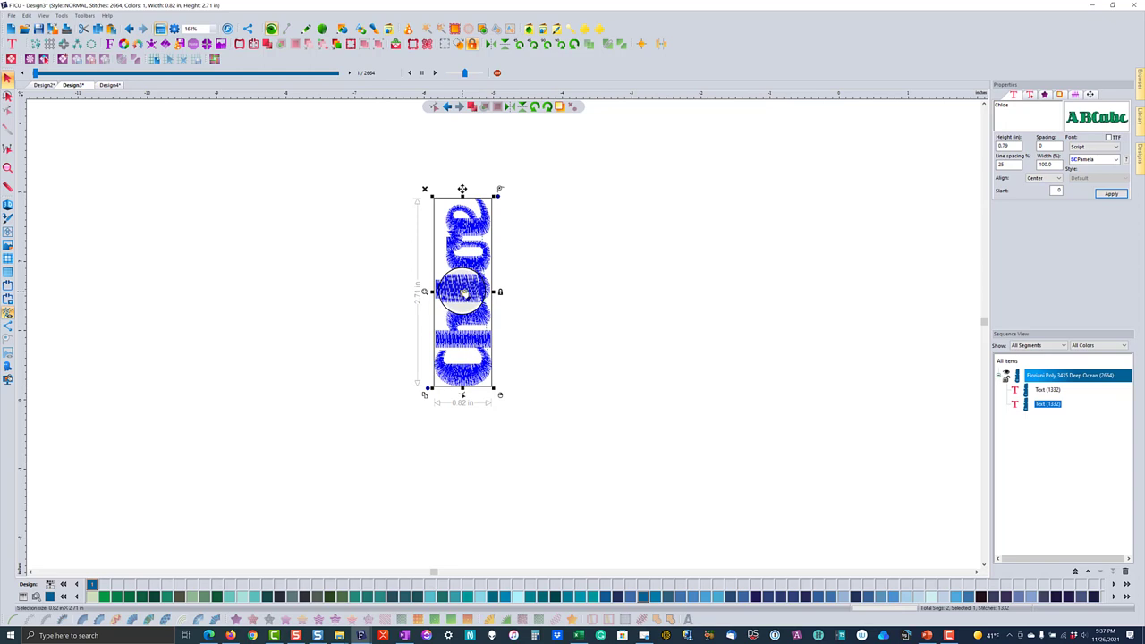
left_click_drag(462, 291, 523, 304)
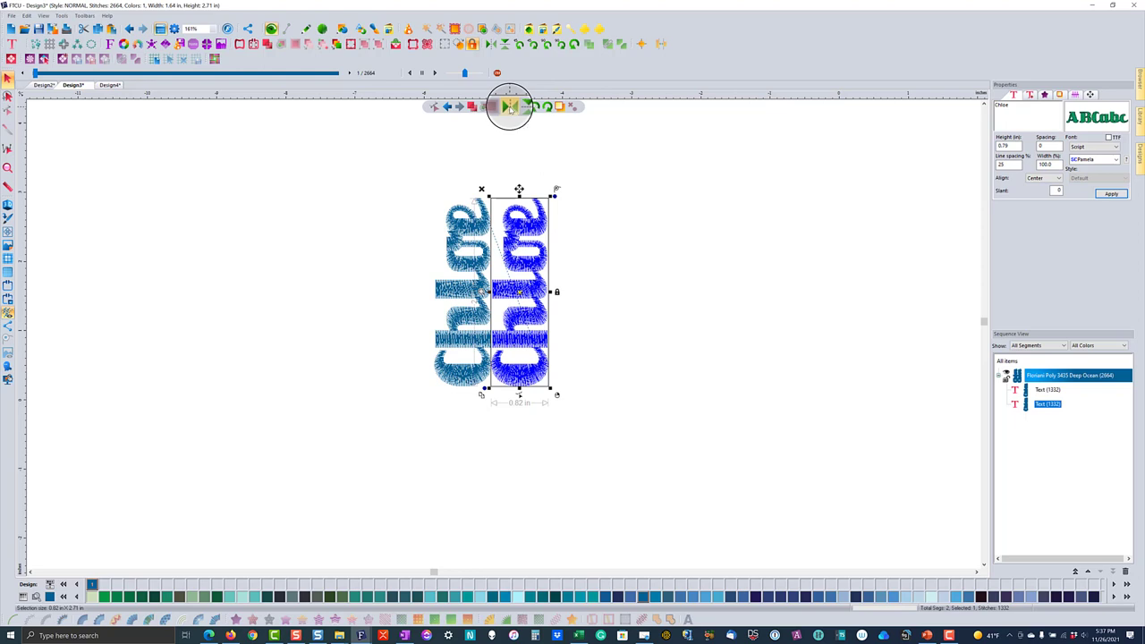
left_click(509, 107)
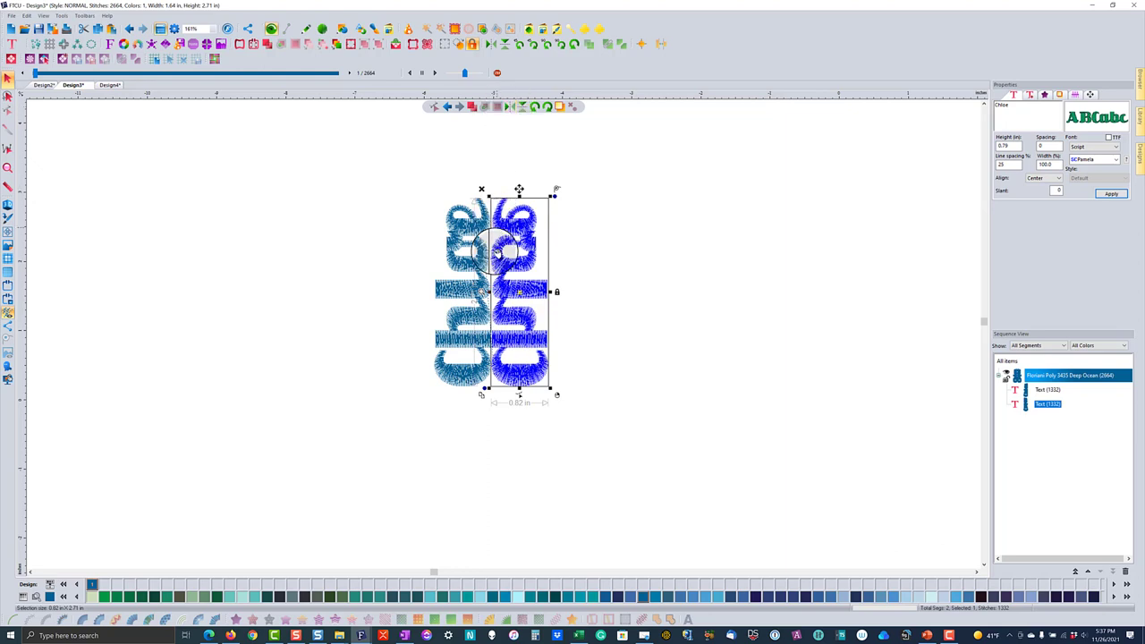
Select both mirrored names and set up a circle template with an object count of 5.
left_click(601, 384)
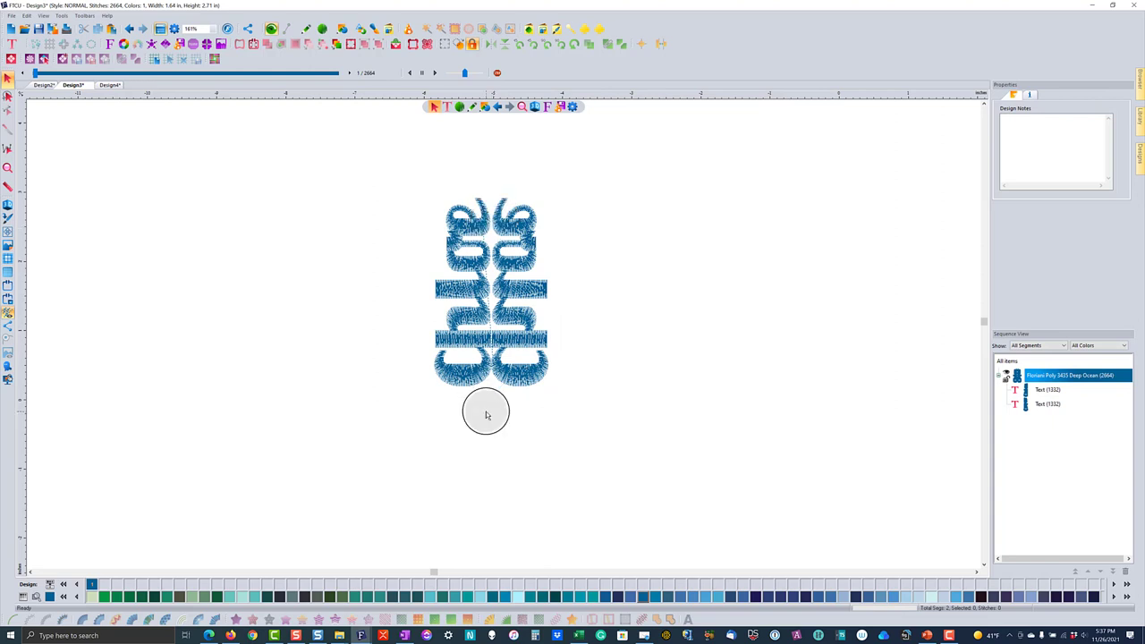
left_click_drag(401, 183, 612, 422)
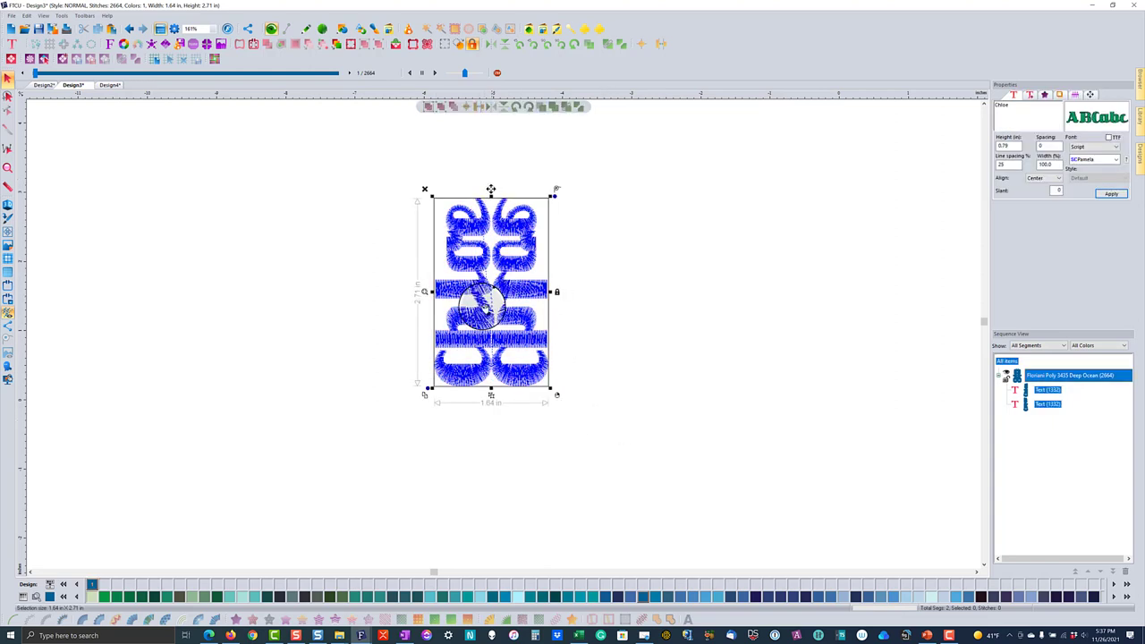
left_click(92, 43)
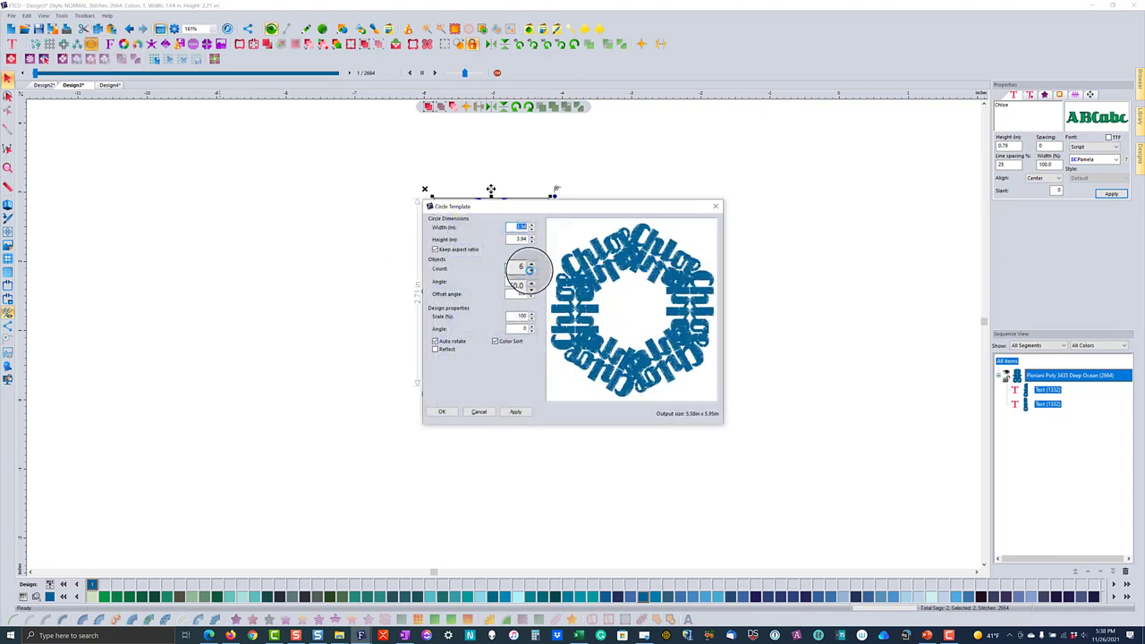
left_click(529, 271)
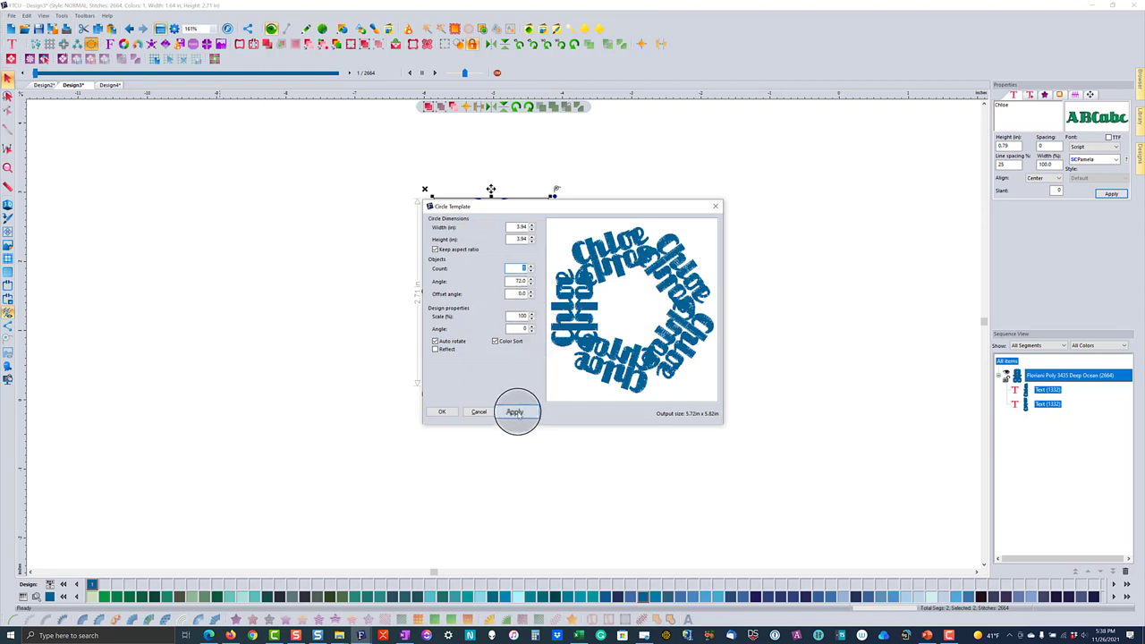
left_click(516, 411)
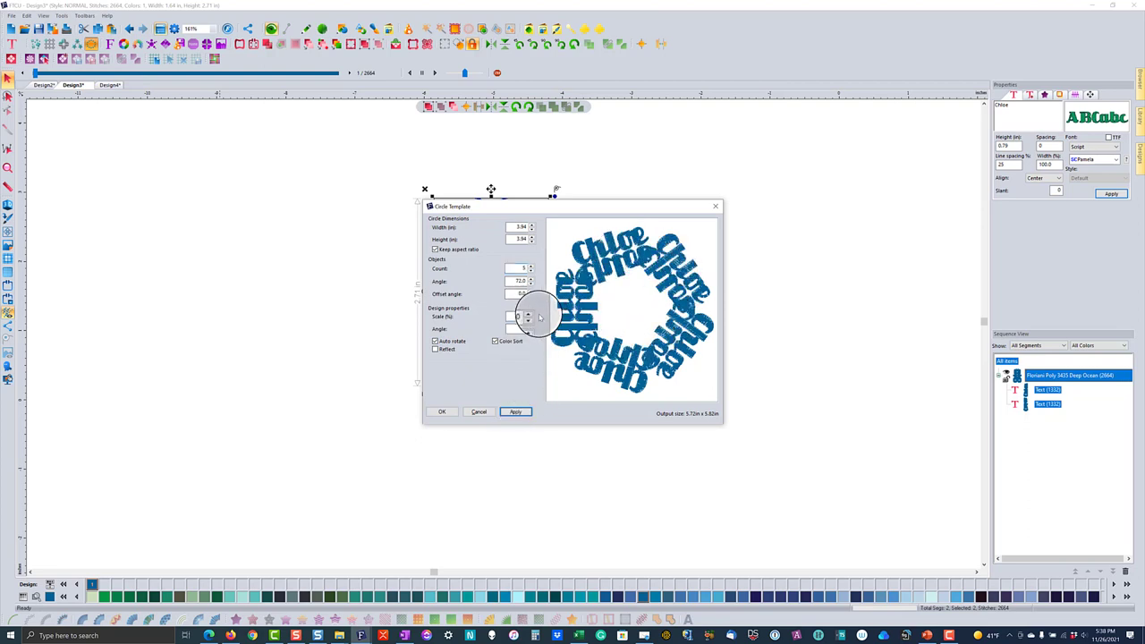
Set the design angle in the circle template to 271 degrees, making the mirrored names radiate from the centre.
left_click(531, 331)
left_click(531, 331)
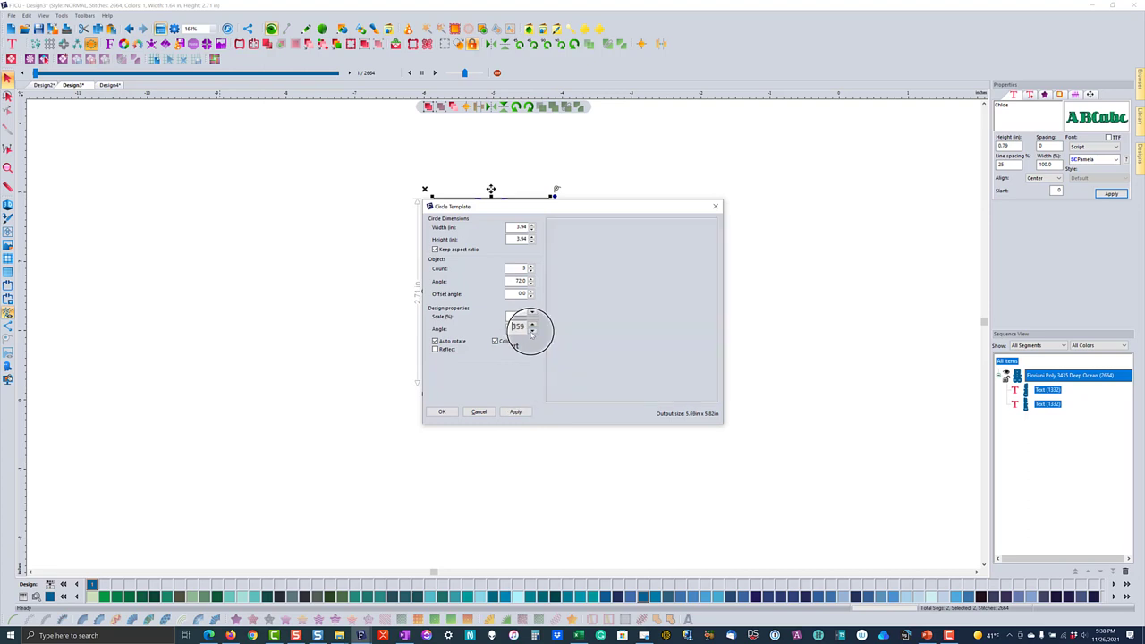
left_click(532, 331)
left_click(531, 331)
left_click(532, 331)
left_click(531, 331)
left_click(531, 331)
left_click(531, 331)
left_click(531, 331)
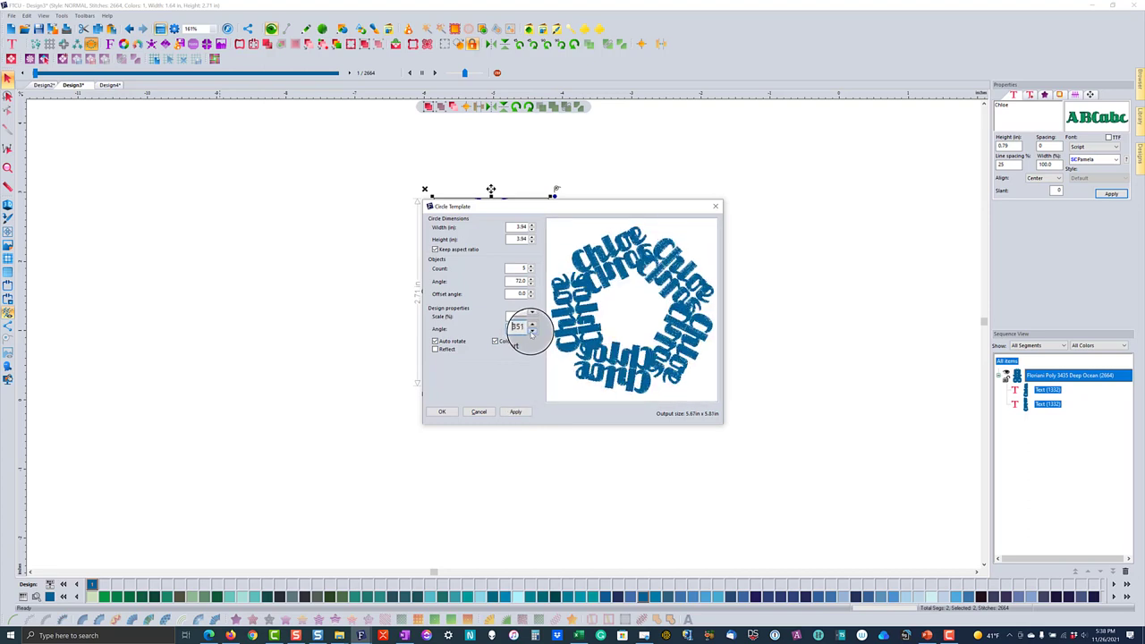
left_click(531, 331)
left_click(532, 331)
left_click(532, 331)
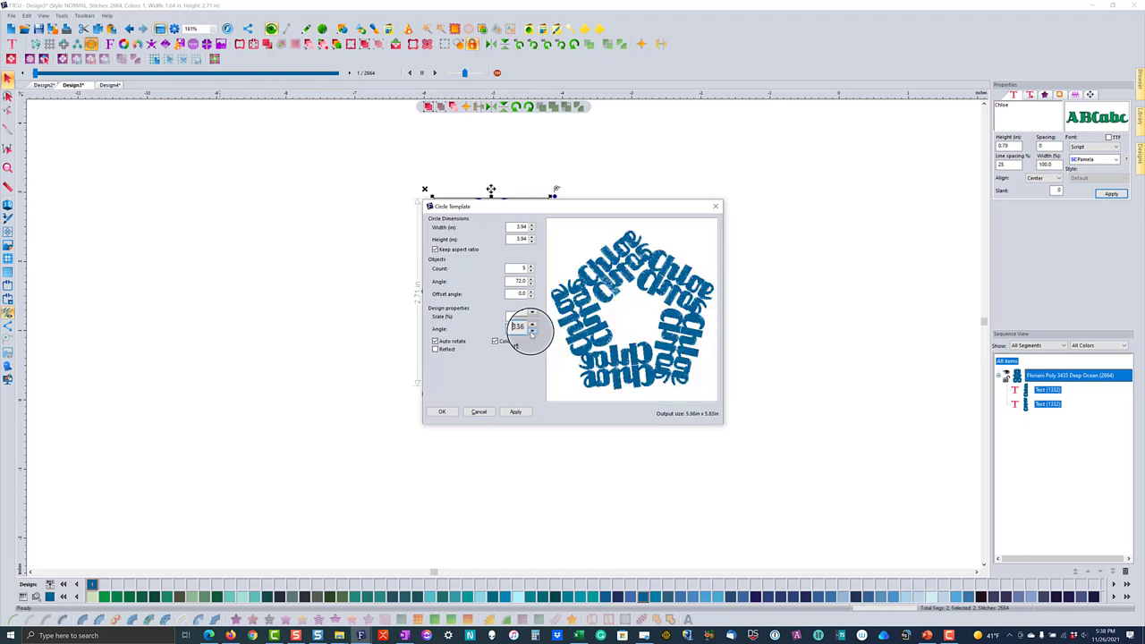
left_click(532, 331)
left_click(532, 331)
left_click(531, 331)
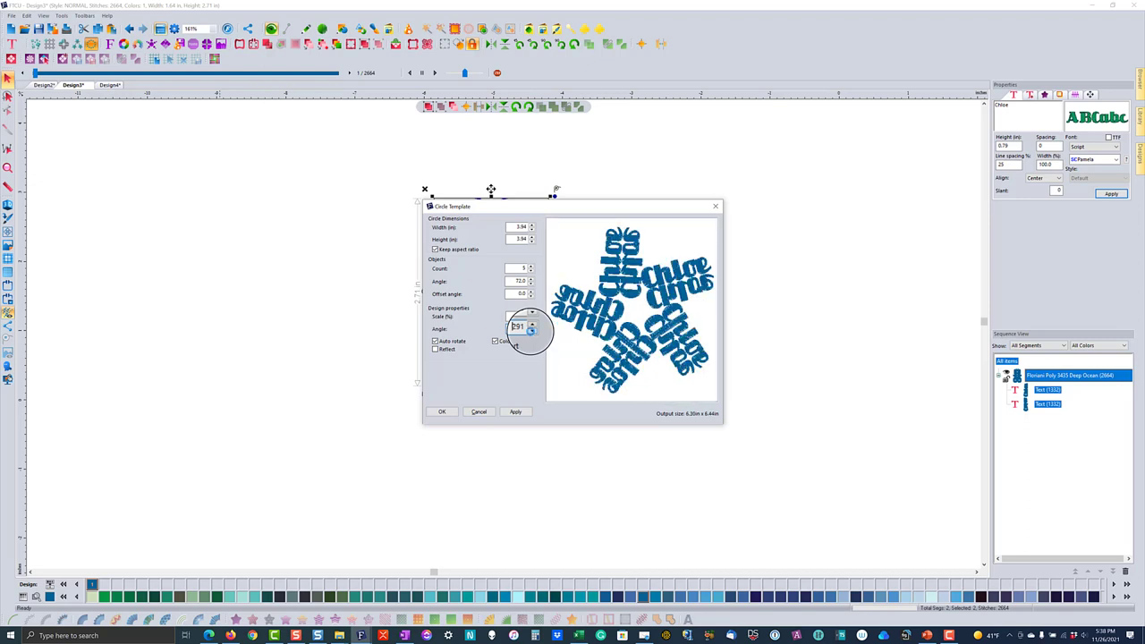
left_click(532, 331)
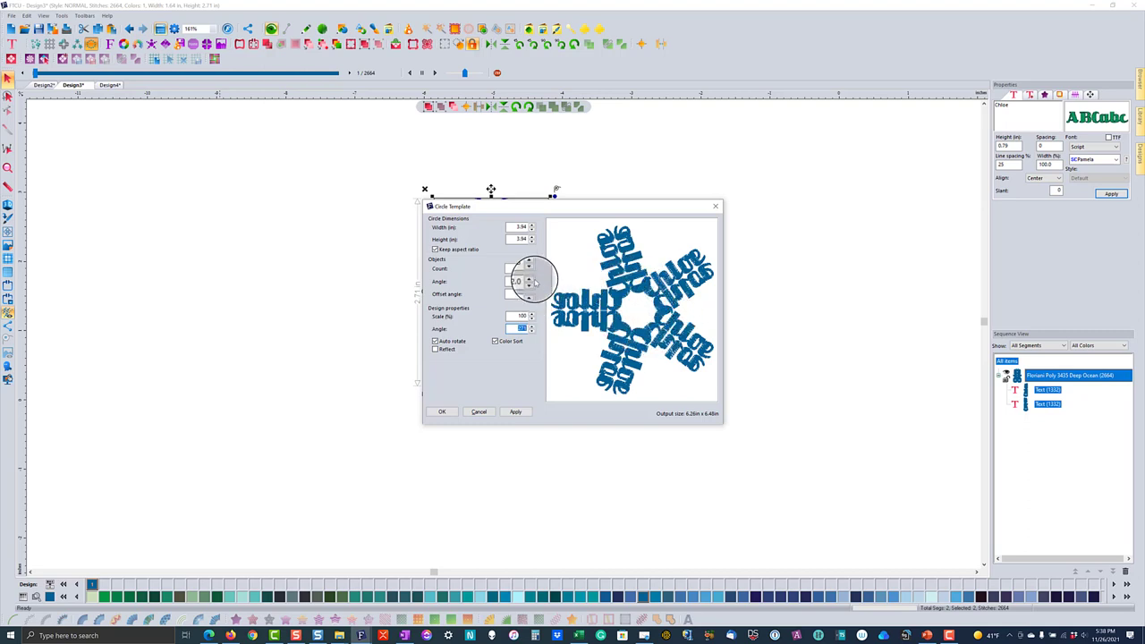
Preview the circle template with its height set to 5 in, keeping the aspect ratio.
left_click(524, 239)
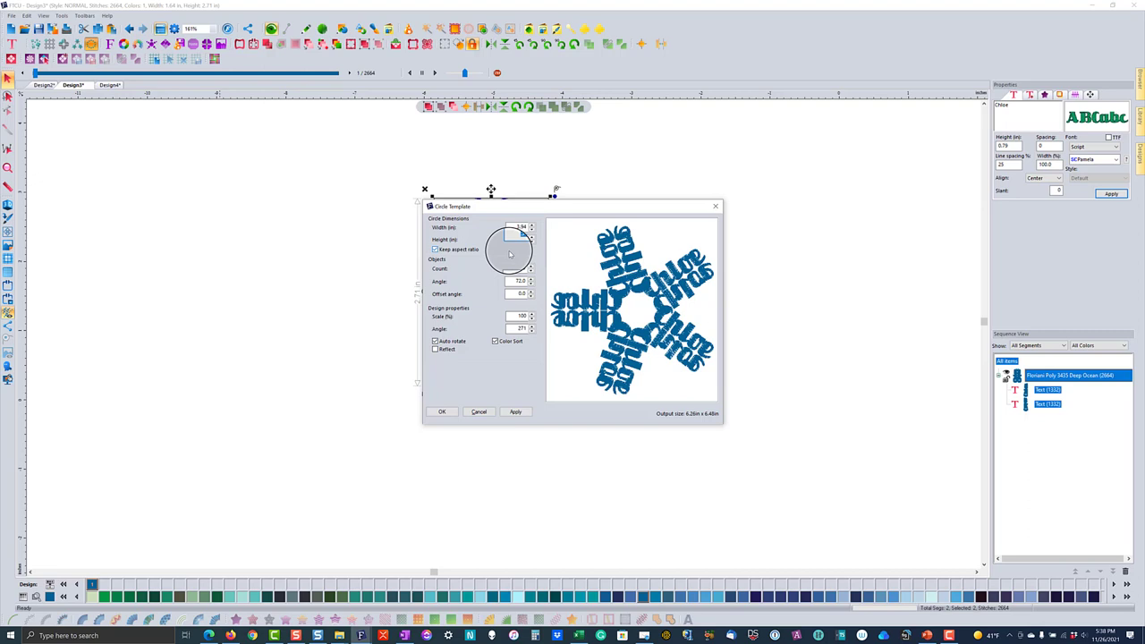
type("5")
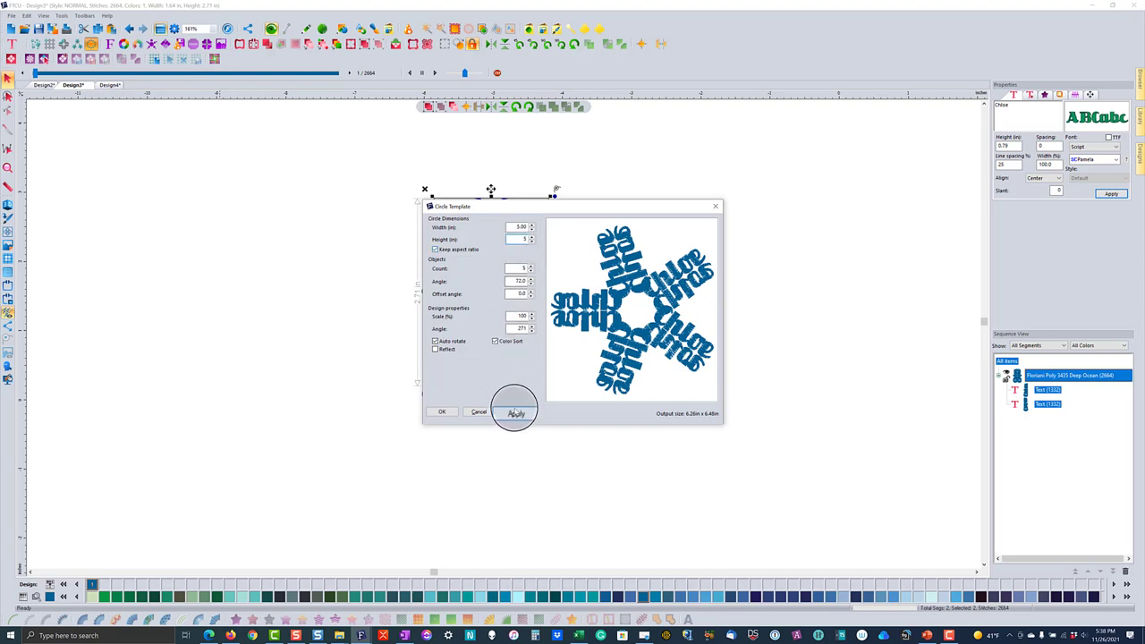
left_click(516, 401)
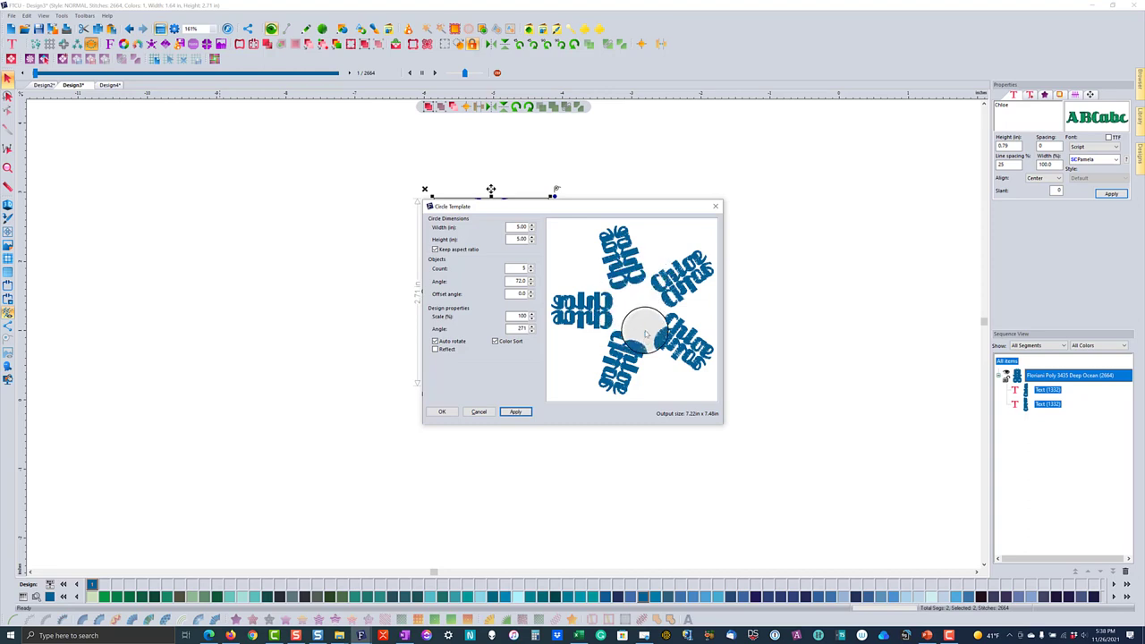
Reduce the circle's height to 4.5 in with the aspect ratio kept, and generate the five-armed snowflake.
double_click(508, 240)
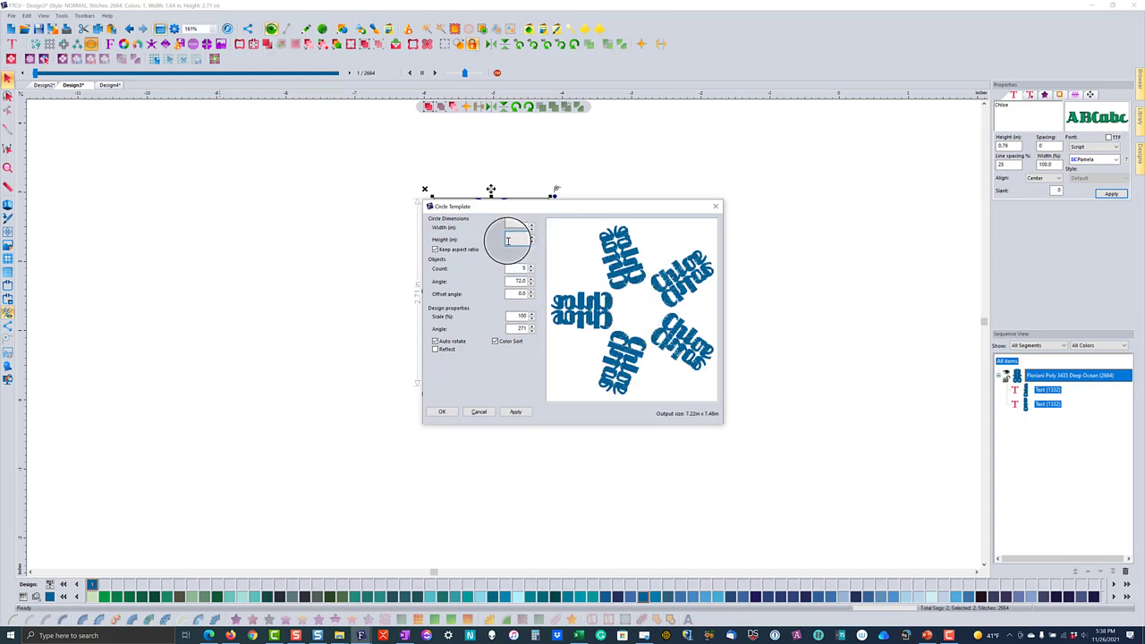
type("4.5")
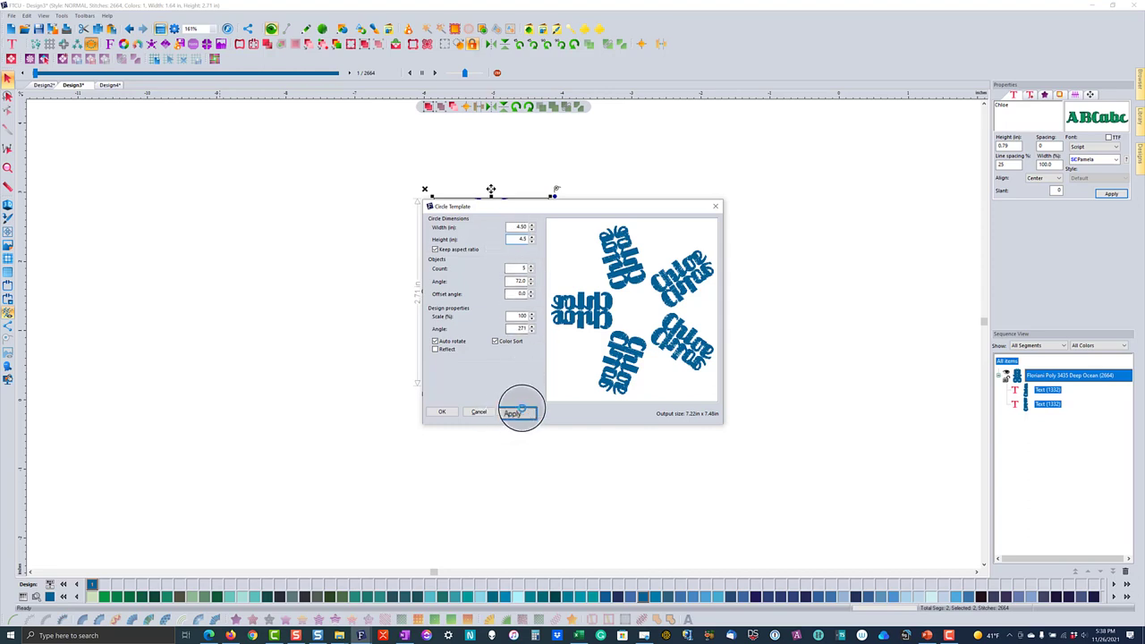
left_click(533, 408)
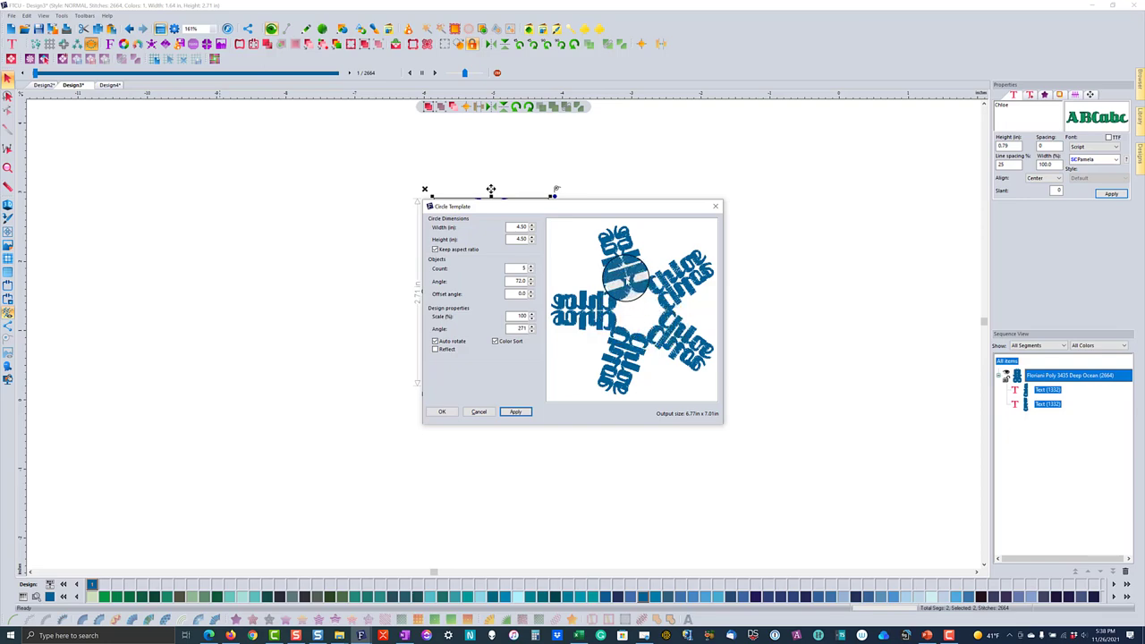
left_click(442, 411)
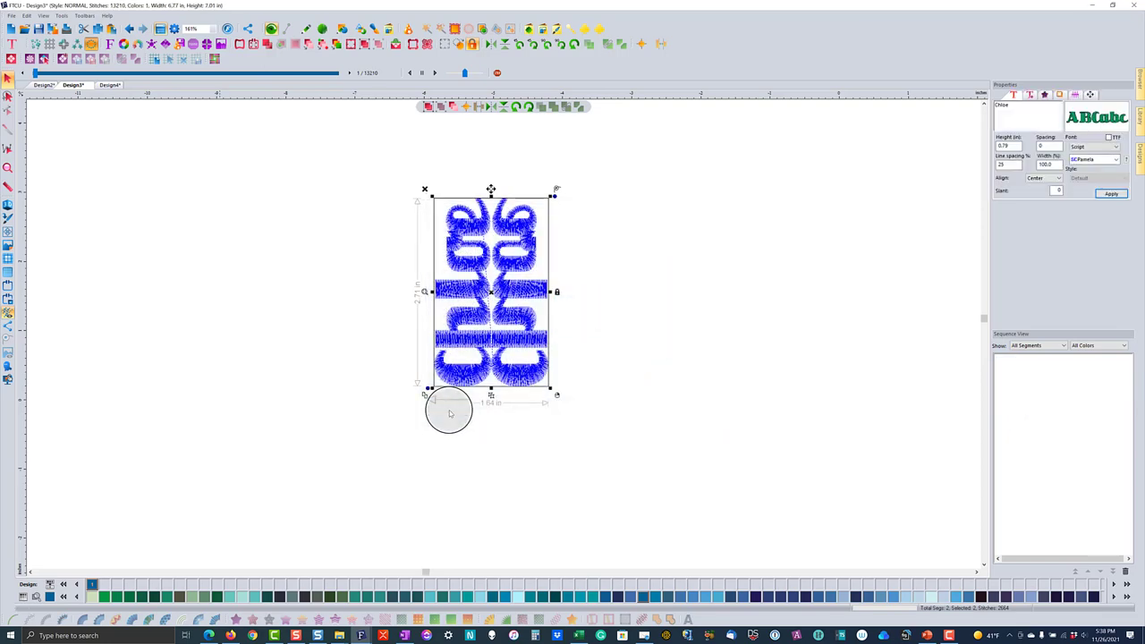
left_click(785, 342)
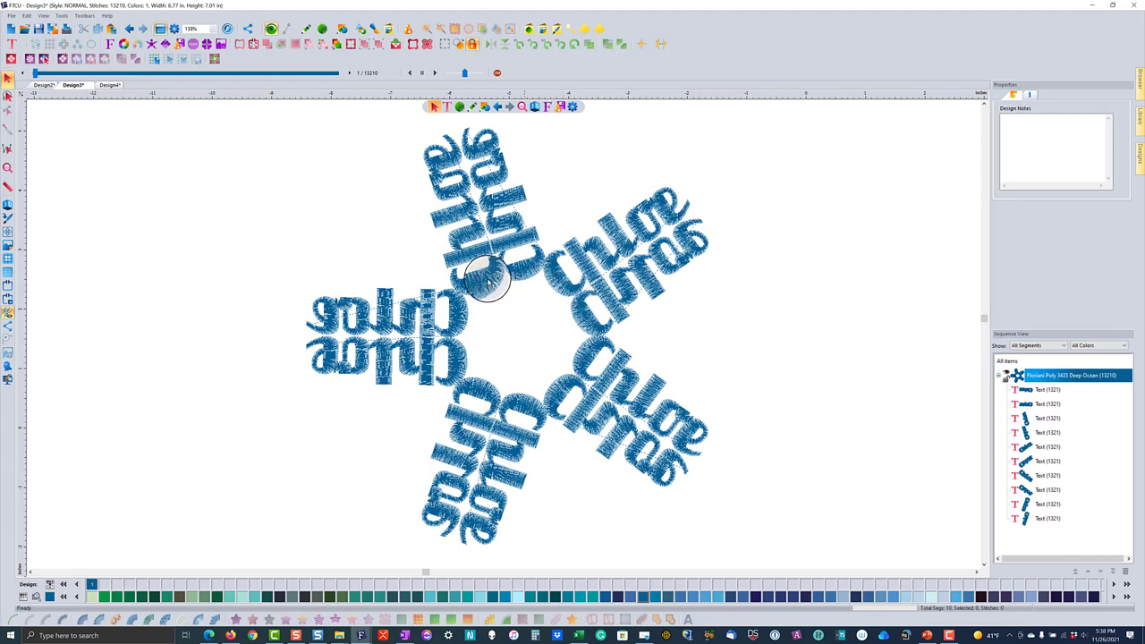
Show the snowflake's stitches in 3D and undo the circle arrangement.
left_click(8, 204)
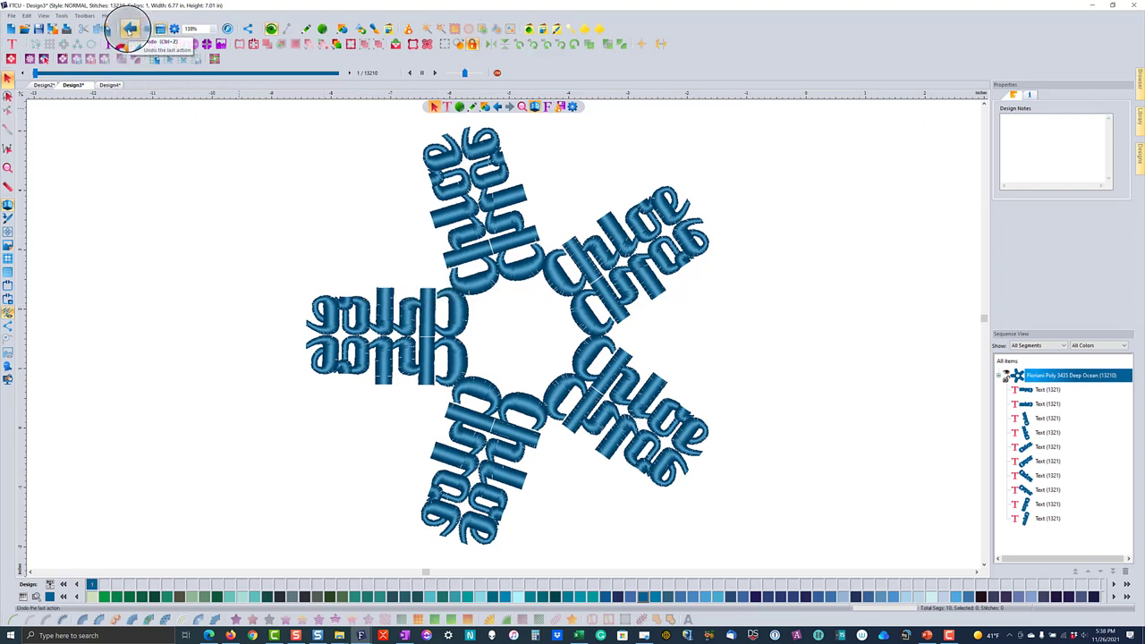
left_click(130, 29)
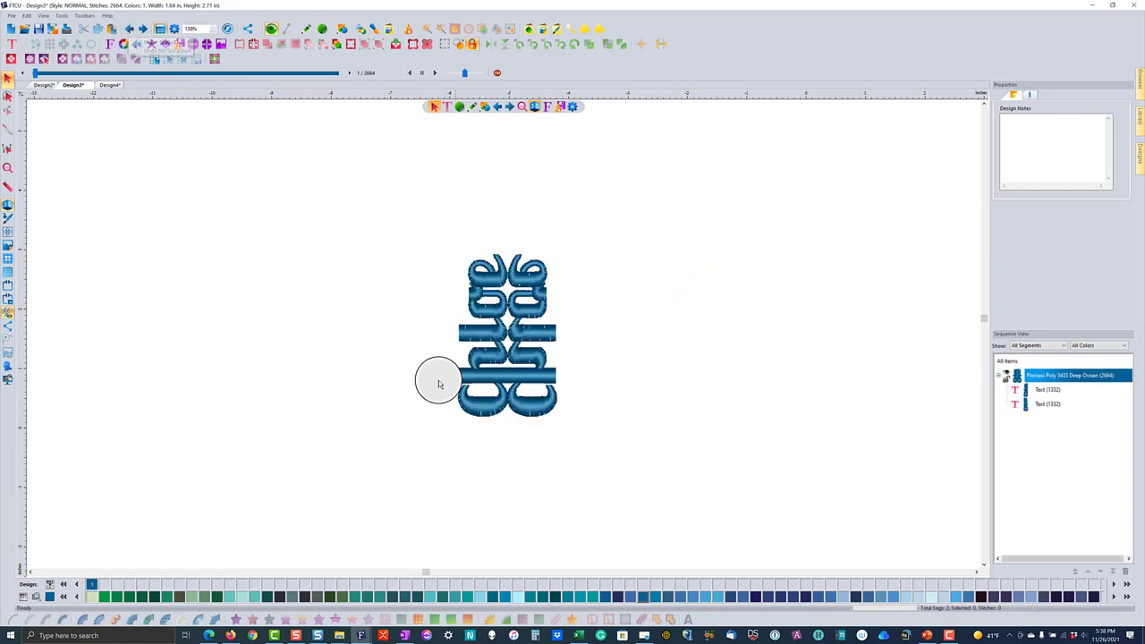
Flip both mirrored names vertically as one selection, so their first letters face upward.
left_click_drag(379, 236, 634, 480)
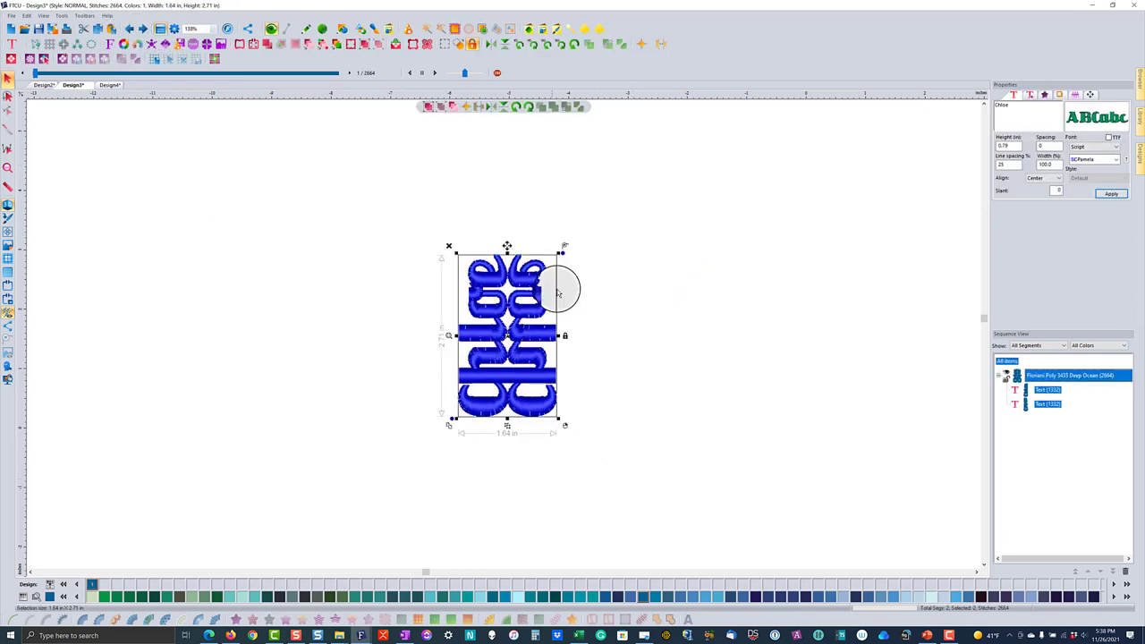
left_click(504, 106)
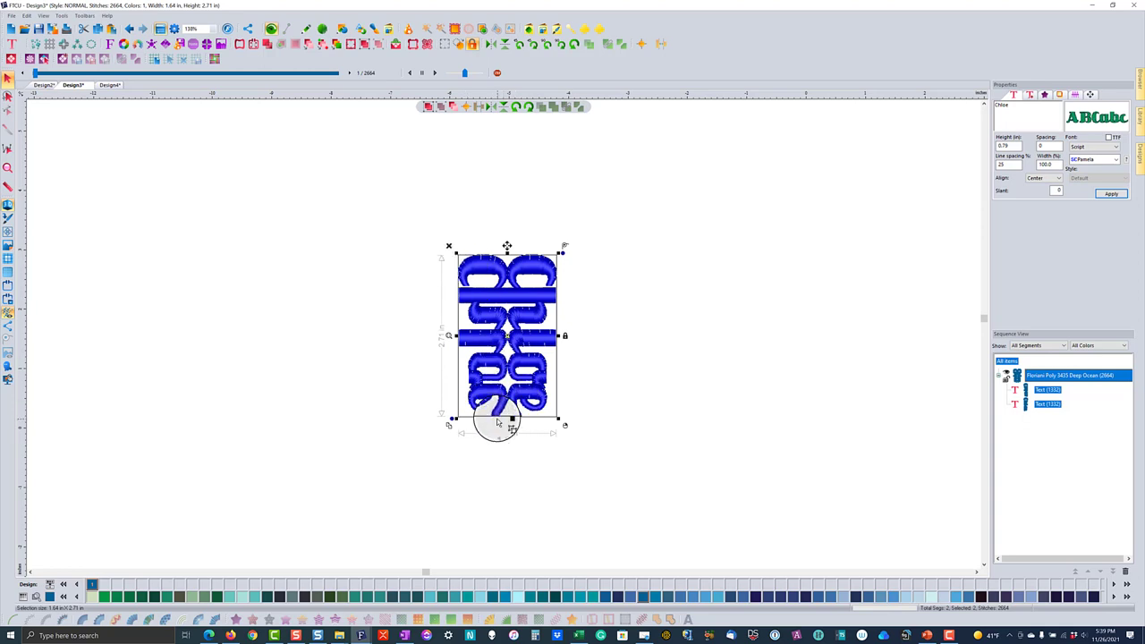
Repeat the flipped names around a circle with a count of 5 and a design angle of 271 degrees.
left_click(90, 45)
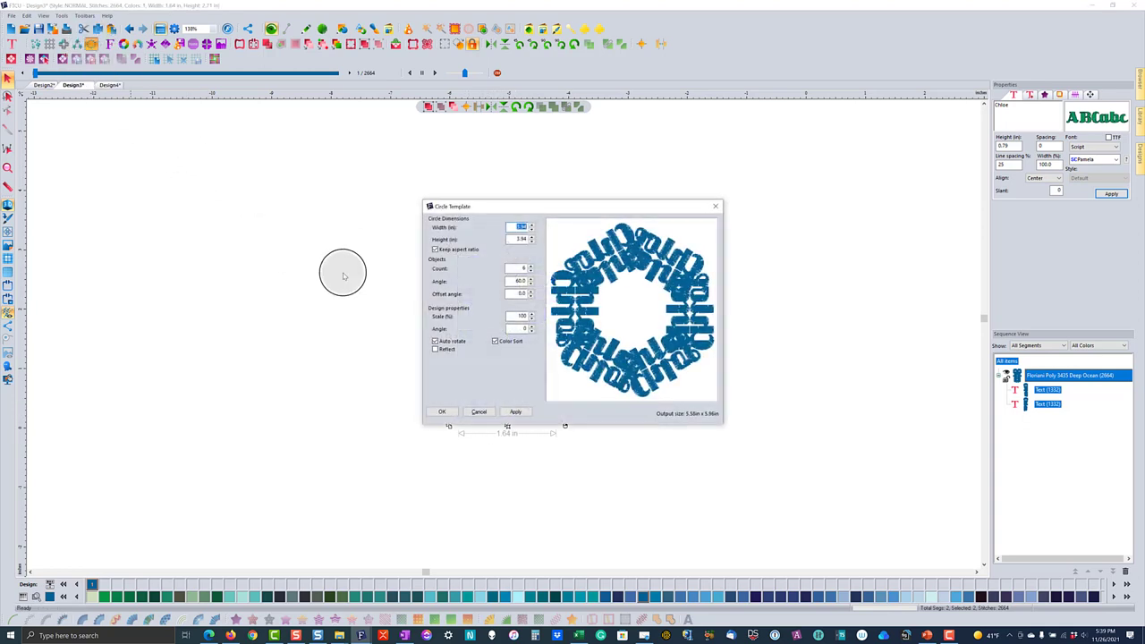
left_click(532, 272)
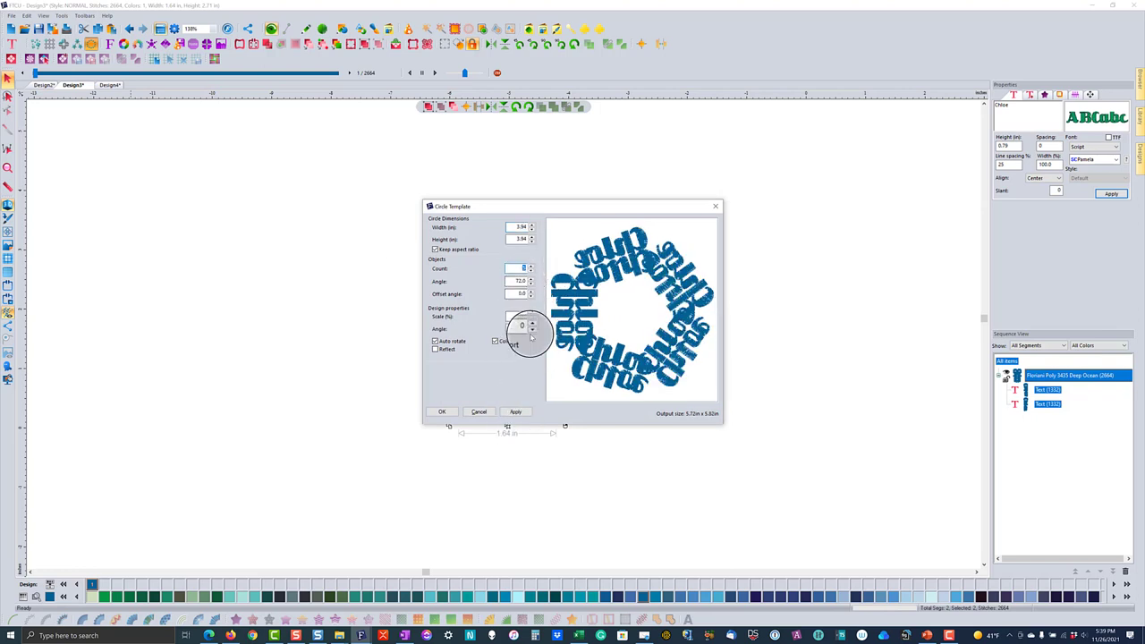
left_click(533, 331)
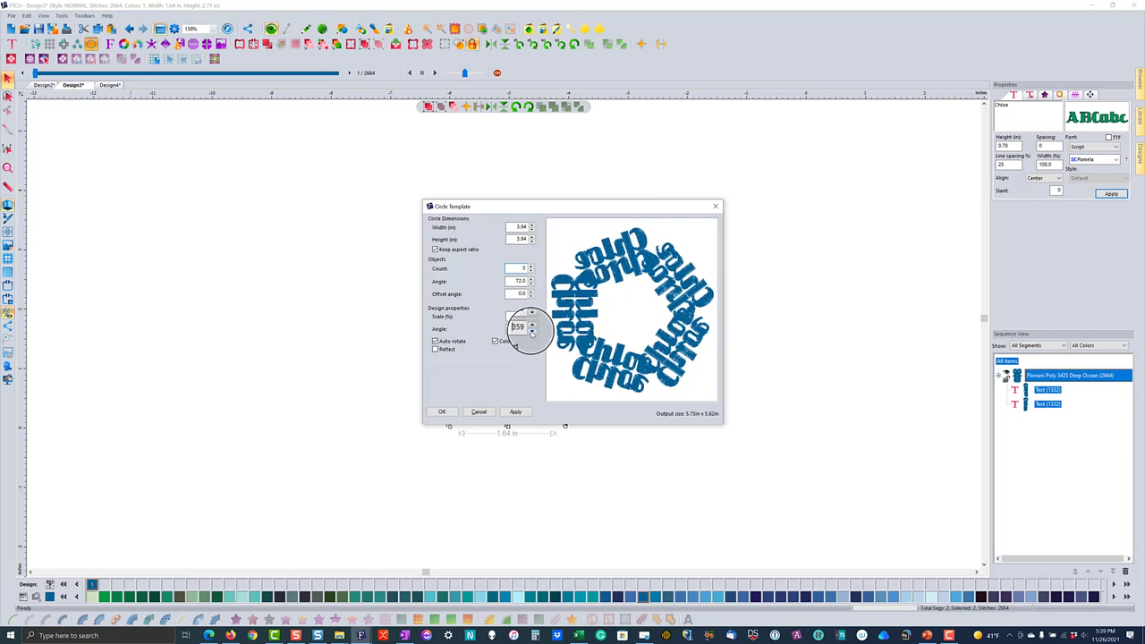
left_click(532, 332)
left_click(532, 332)
left_click(532, 332)
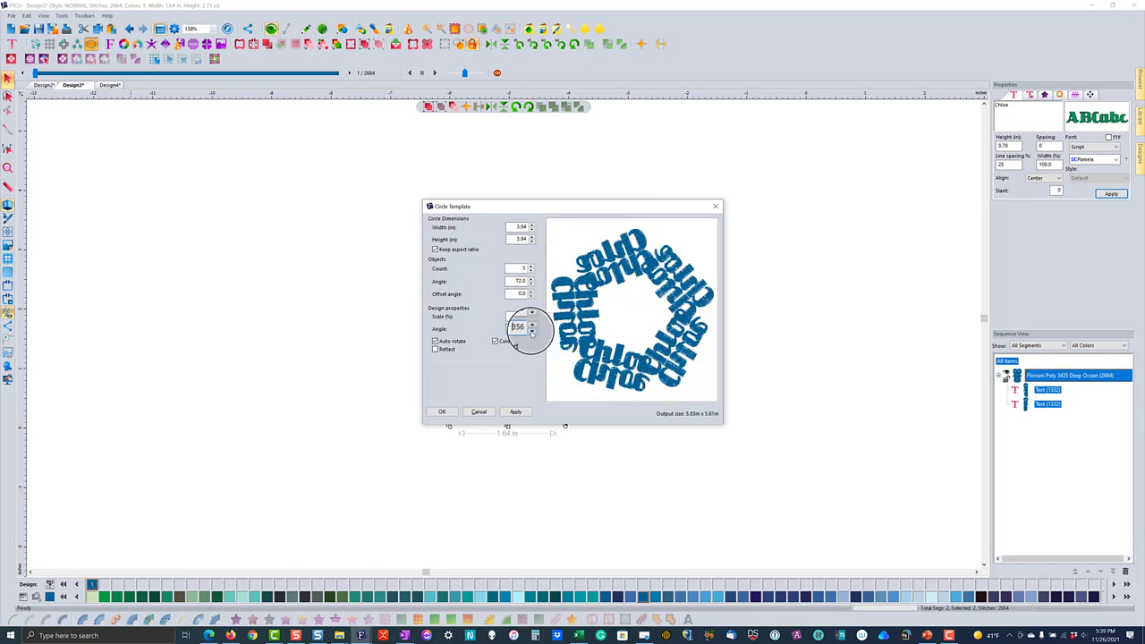
left_click(532, 332)
left_click(532, 331)
left_click(532, 332)
left_click(532, 332)
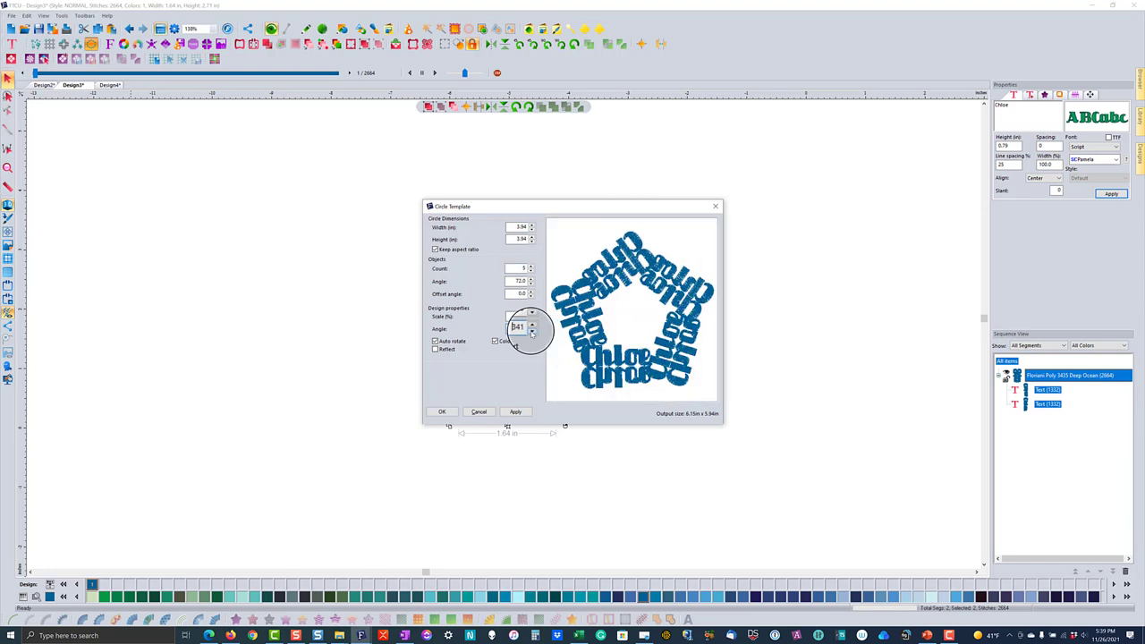
left_click(532, 332)
left_click(533, 332)
left_click(532, 331)
left_click(532, 332)
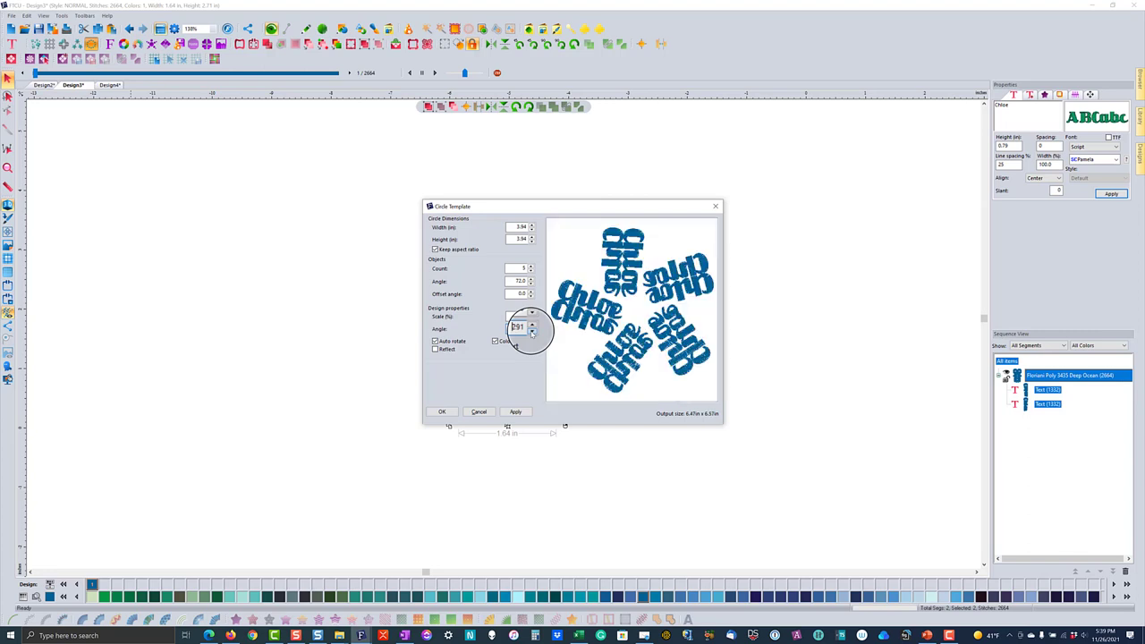
left_click(531, 331)
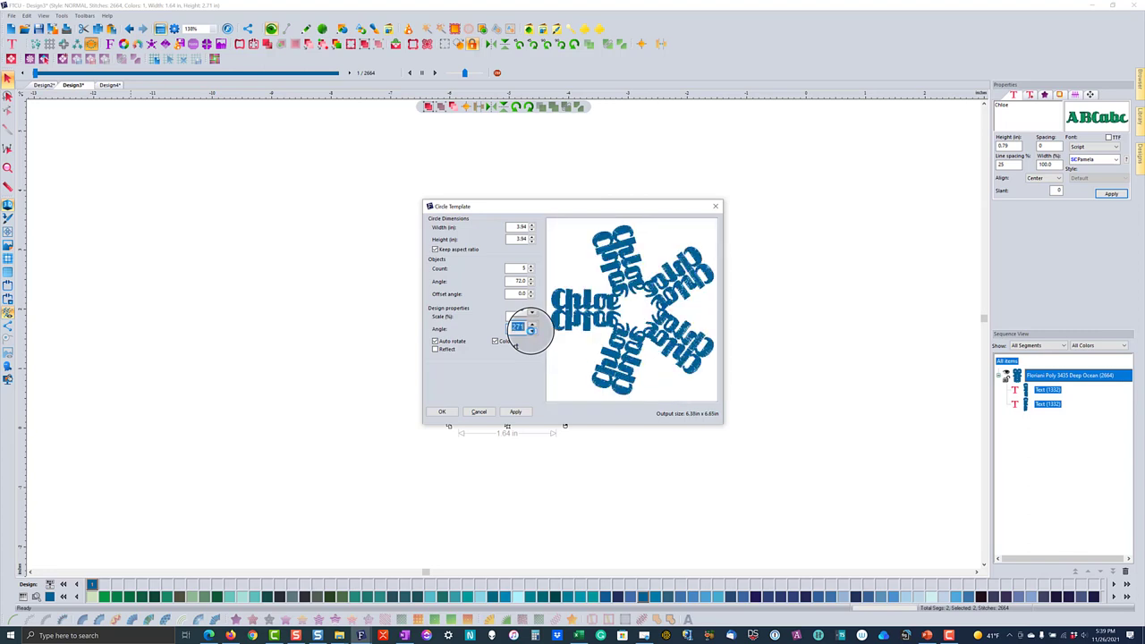
left_click(442, 412)
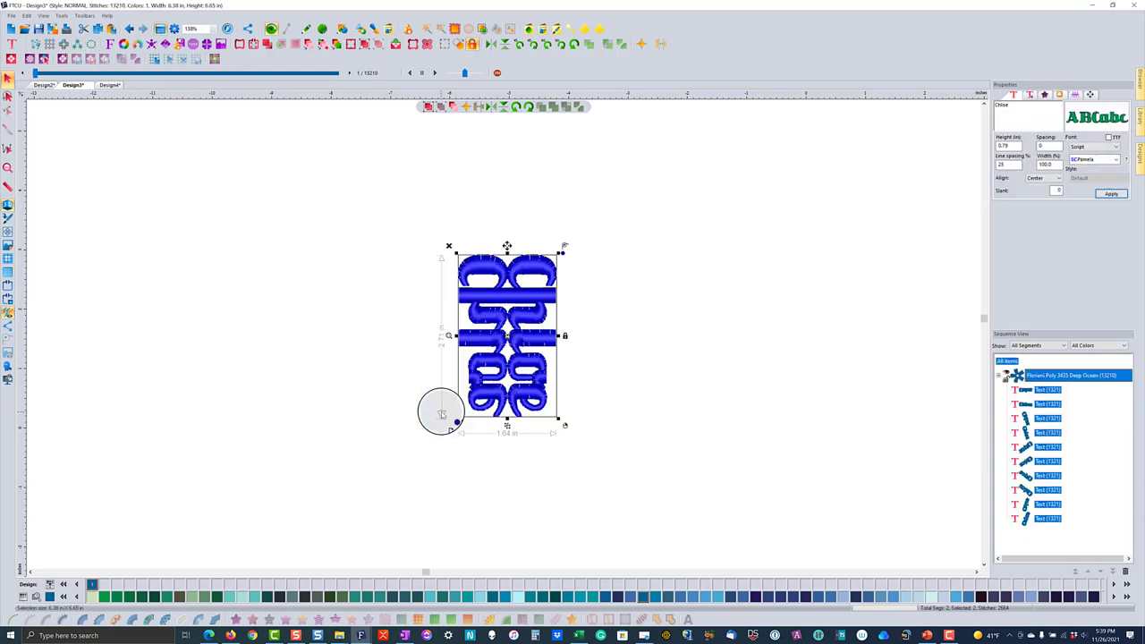
left_click(208, 356)
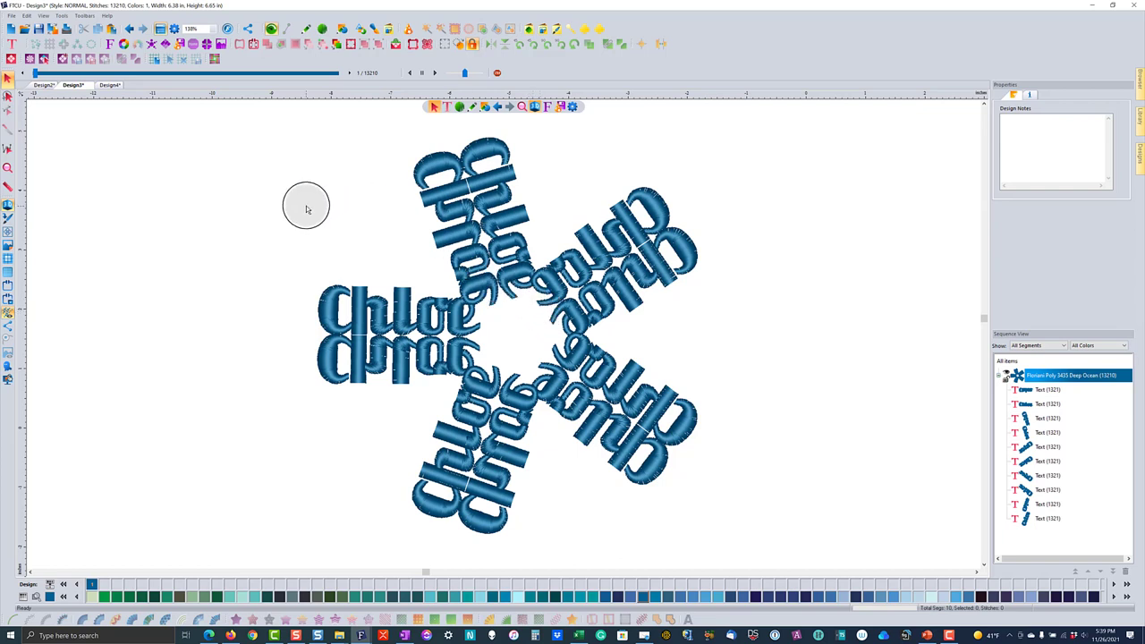
In Design4, set the script name's trim type to Auto and its lock type to around trims, and apply the changes.
left_click(109, 86)
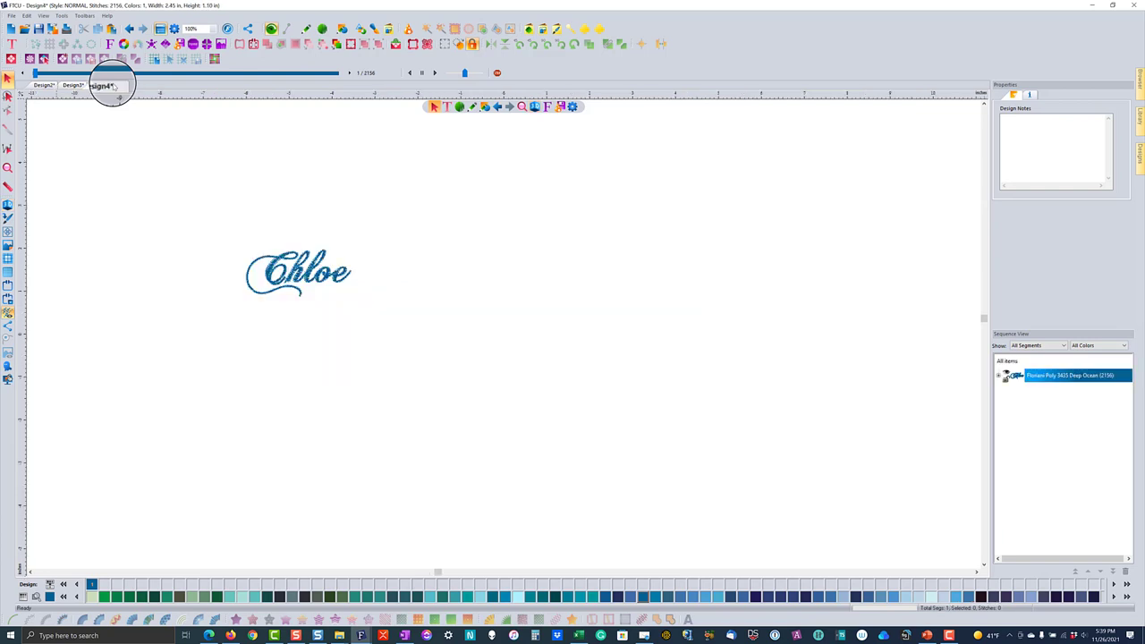
left_click_drag(217, 229, 383, 307)
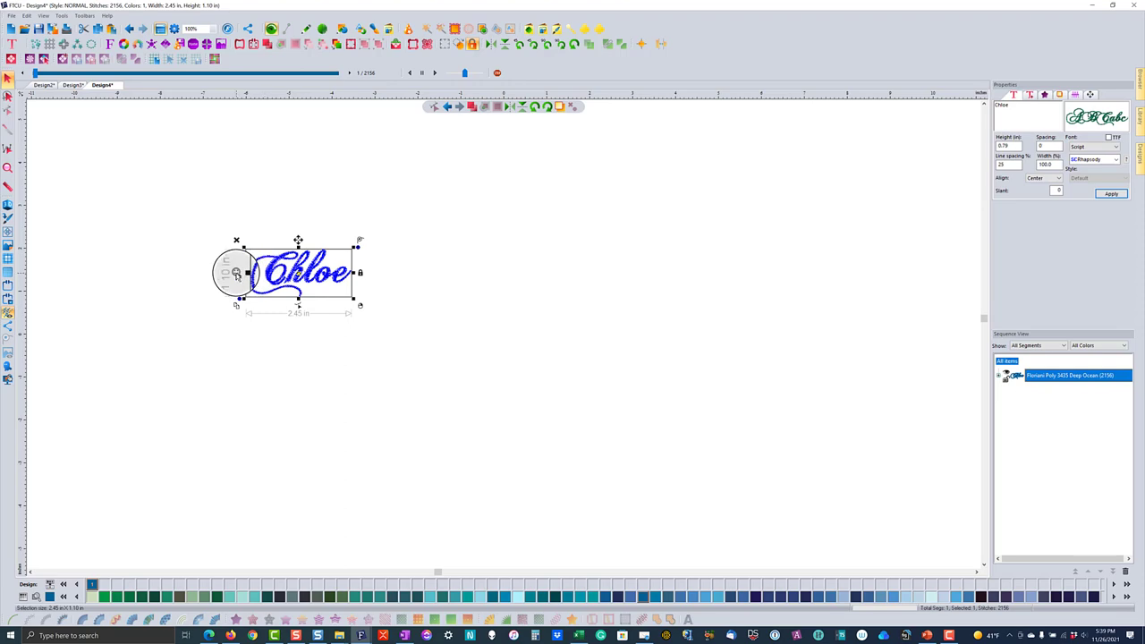
key("ctrl+0")
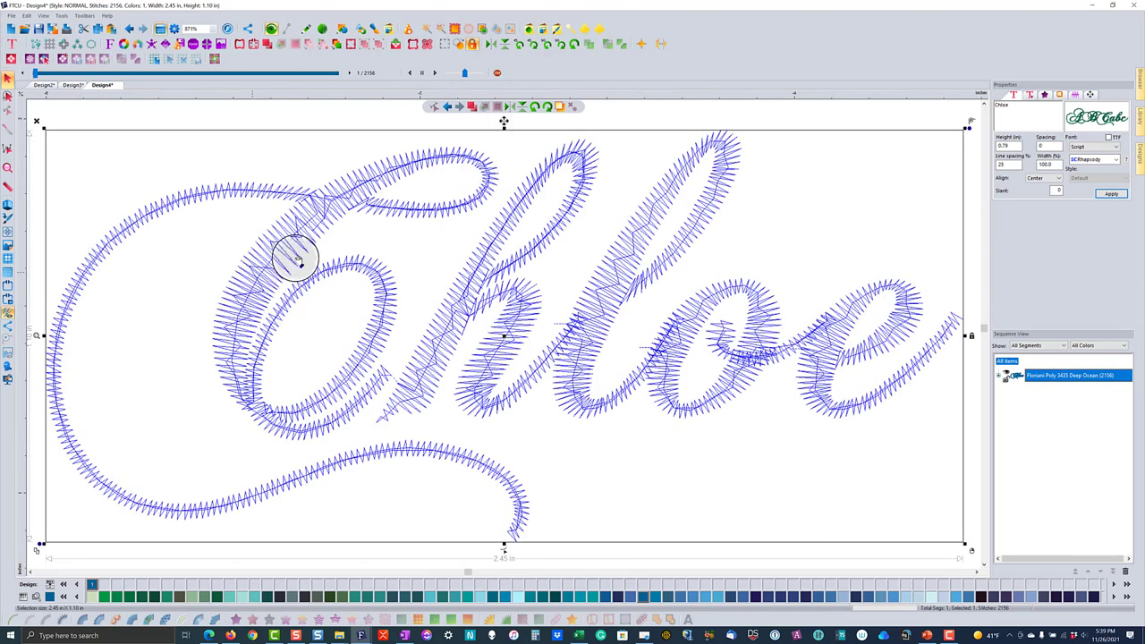
left_click(1031, 95)
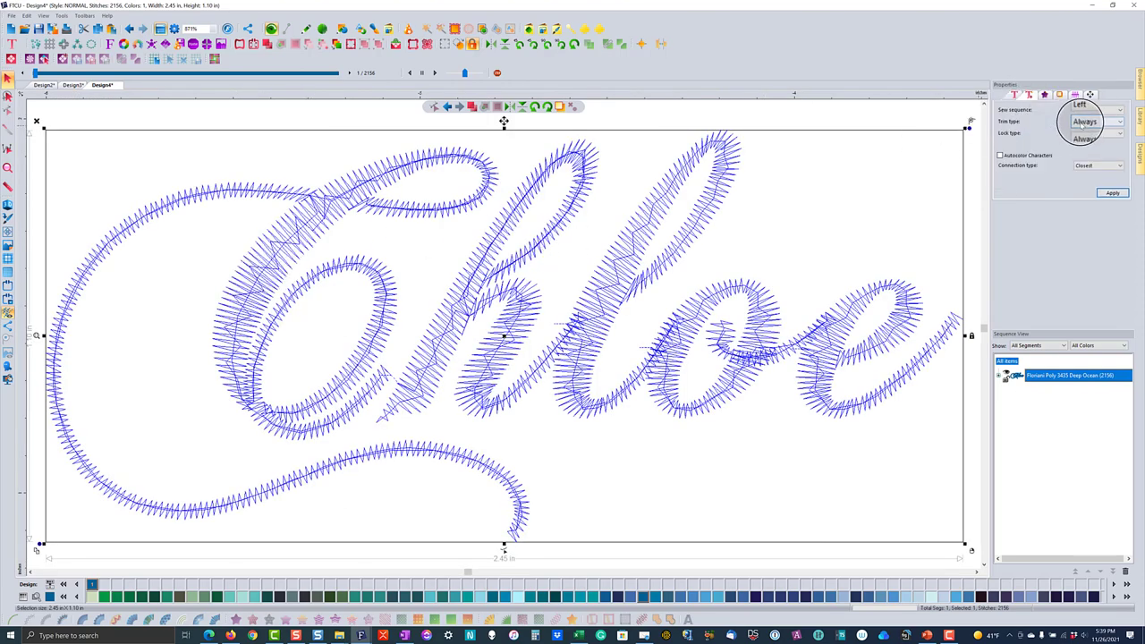
left_click(1107, 122)
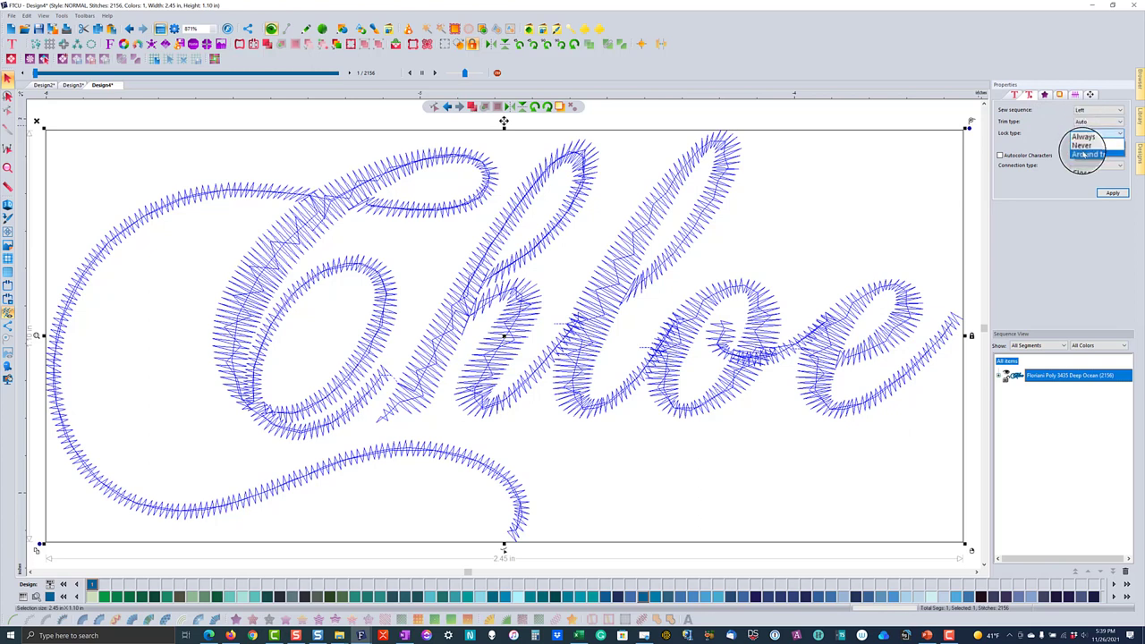
left_click(1084, 153)
left_click(1112, 194)
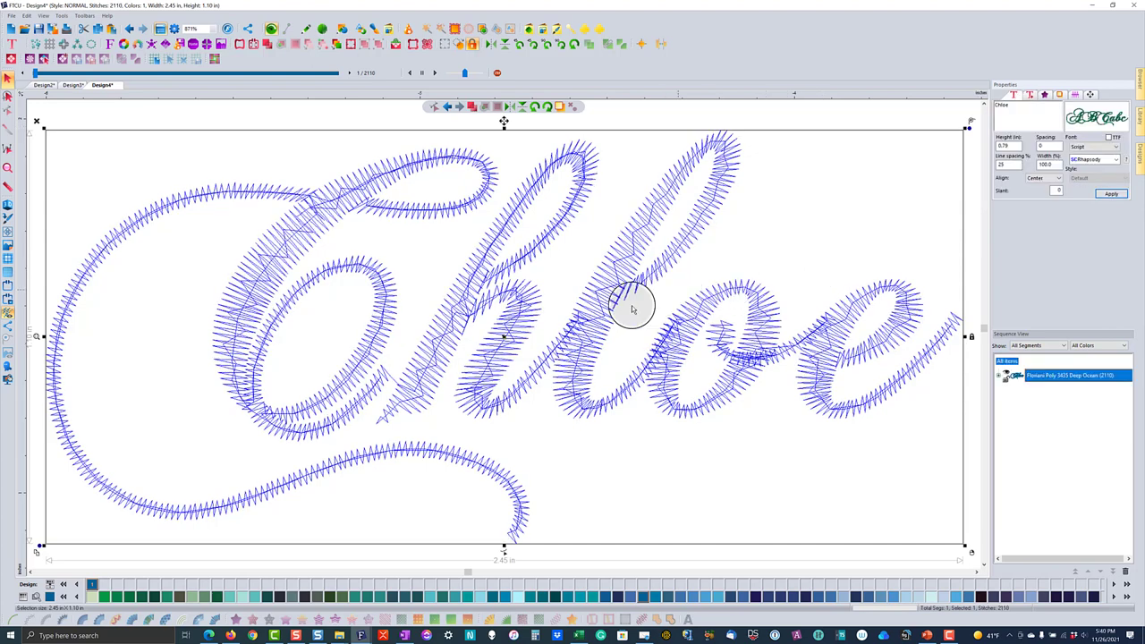
Tighten the lettering by moving the letters after the capital closer to it and nudging the last letter inward to join its neighbour.
right_click(474, 307)
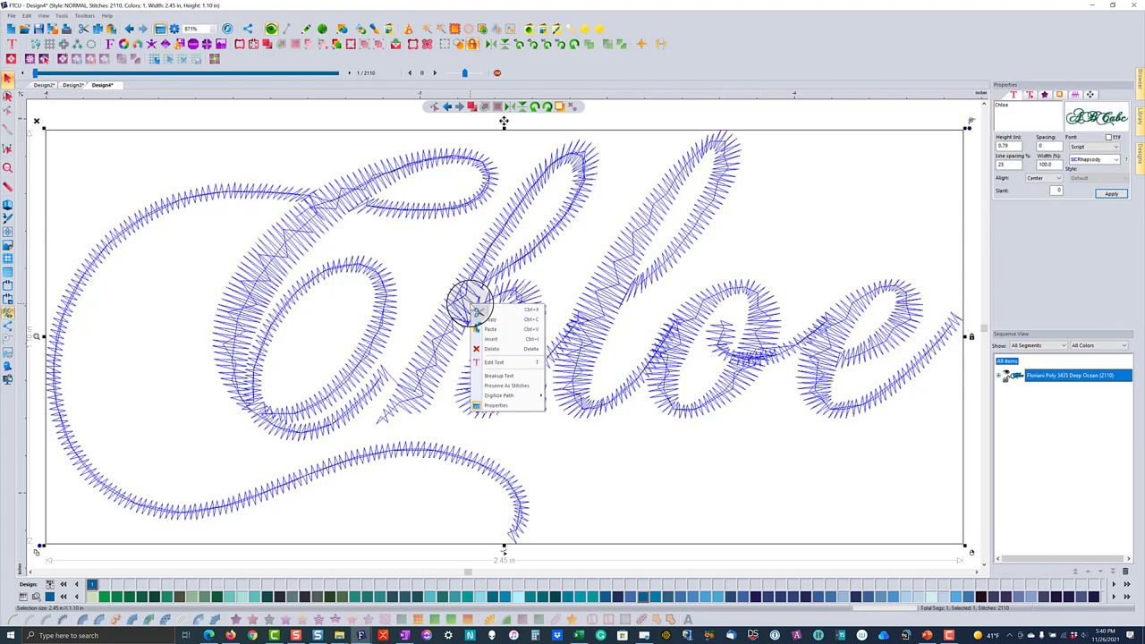
left_click(494, 362)
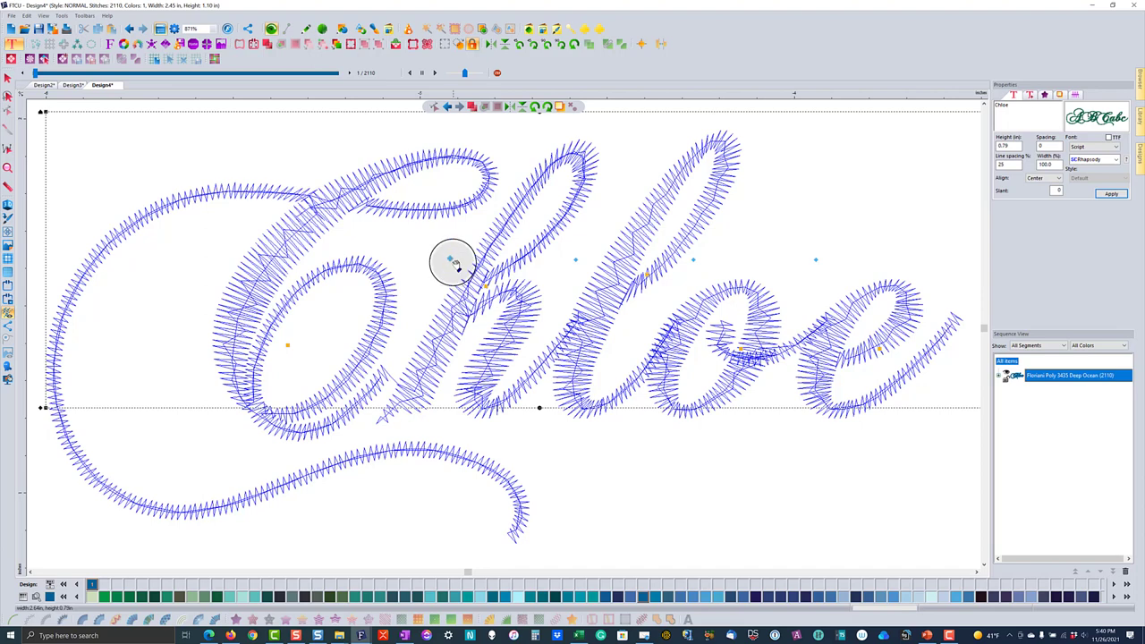
left_click_drag(451, 260, 421, 256)
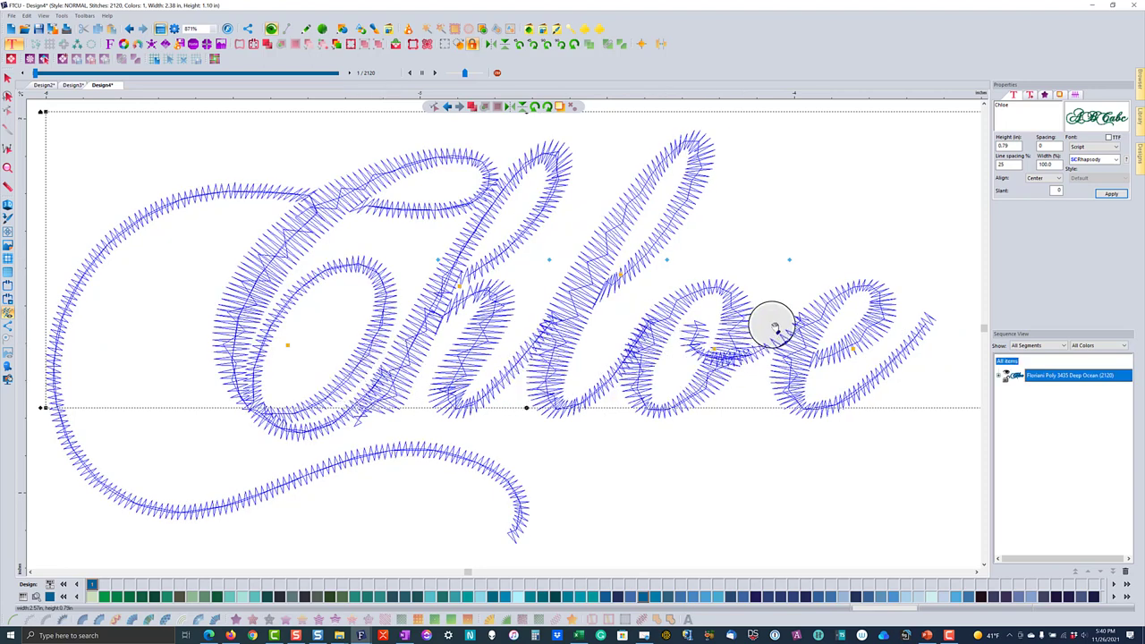
left_click_drag(789, 259, 787, 259)
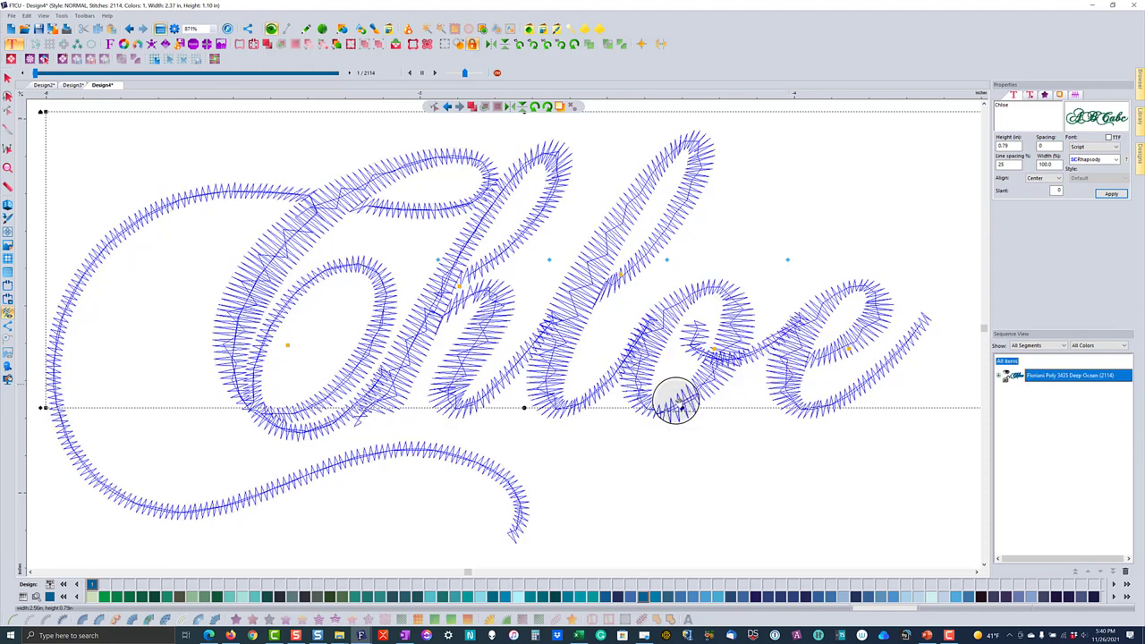
left_click(8, 79)
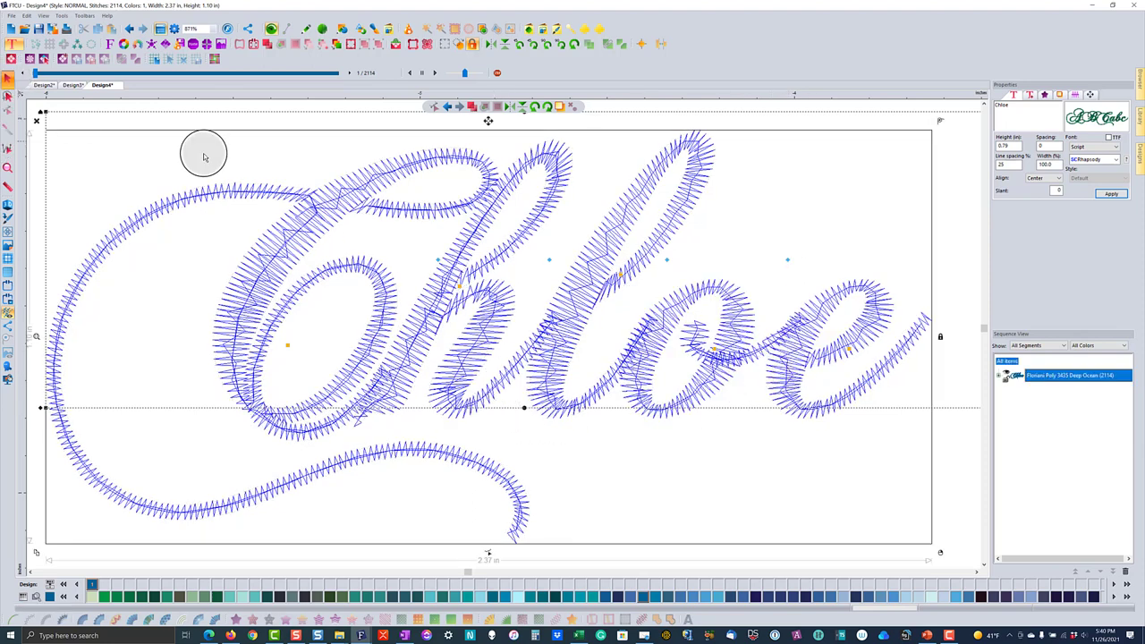
left_click(223, 148)
Rotate the whole script name 90 degrees counterclockwise so it reads upward, and shift it slightly down.
scroll(314, 282, "down", 1)
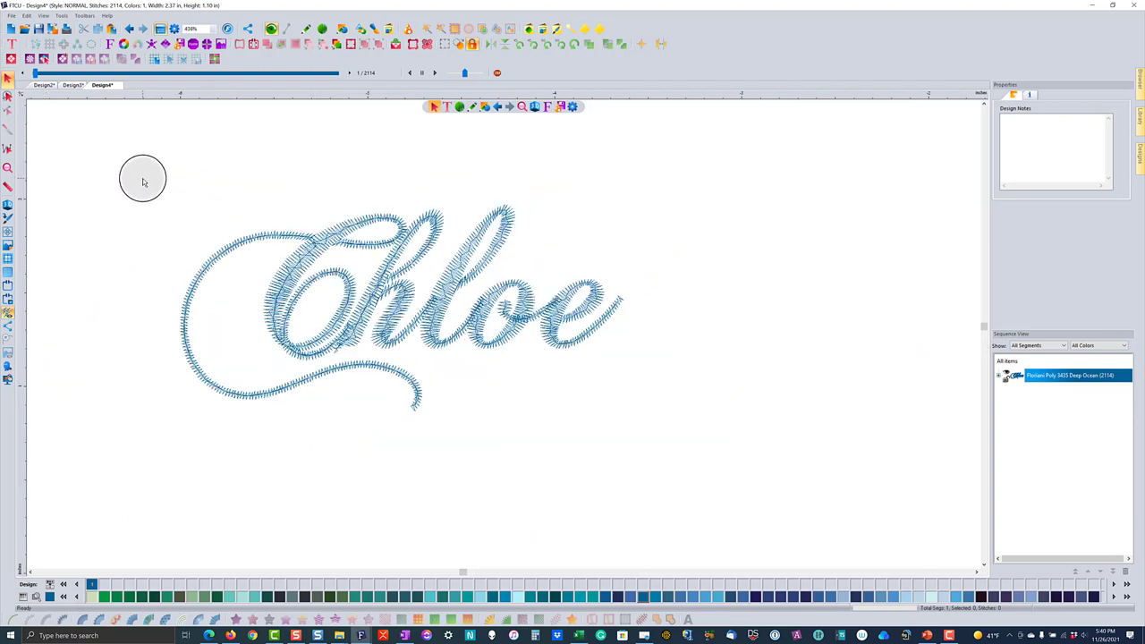
left_click_drag(142, 183, 706, 424)
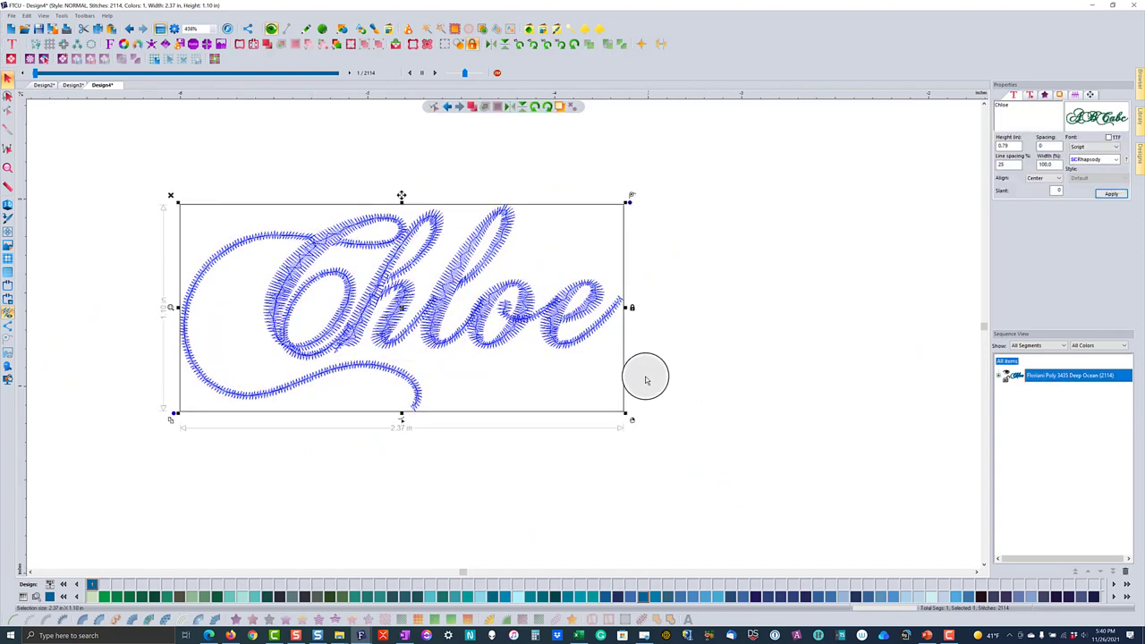
left_click(534, 106)
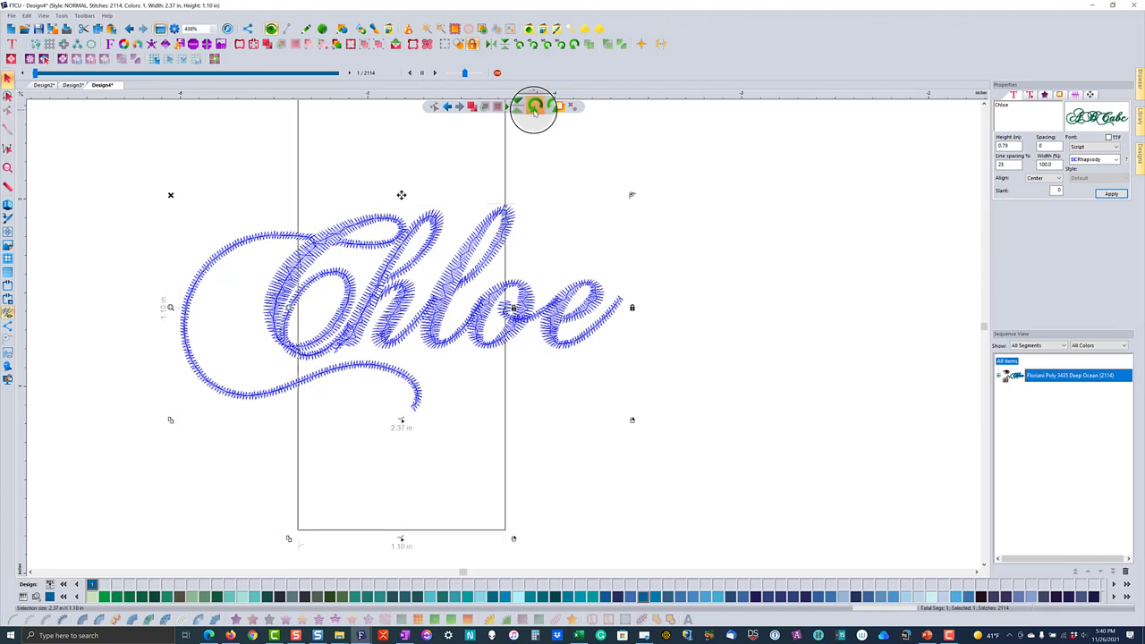
scroll(408, 283, "down", 2)
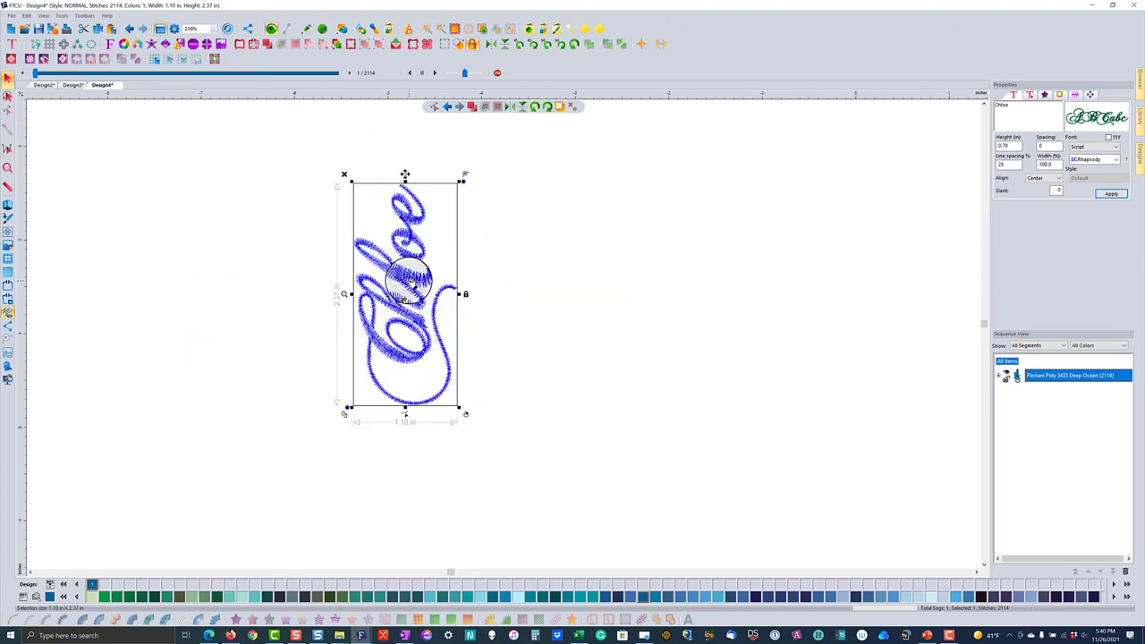
left_click_drag(408, 283, 414, 294)
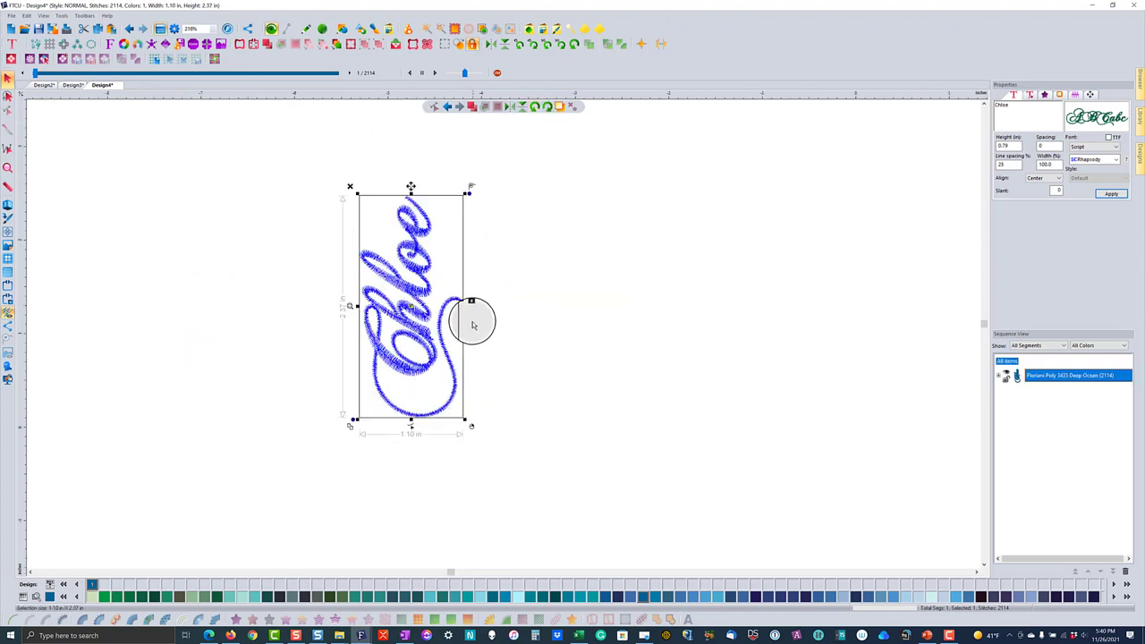
Duplicate the rotated name in place and mirror the copy horizontally.
left_click(99, 31)
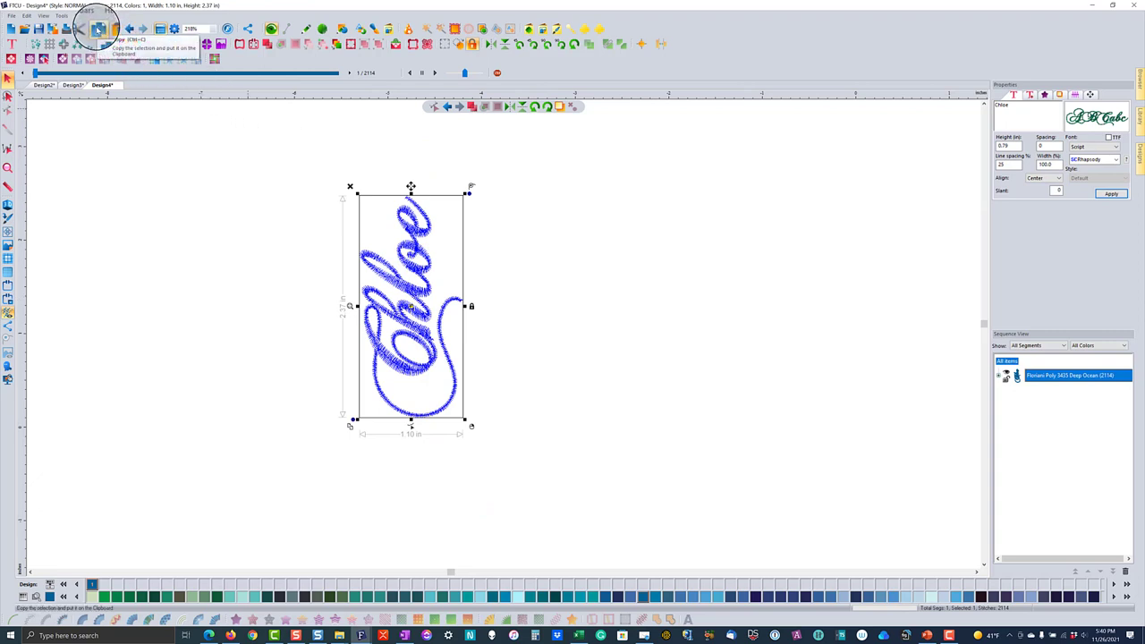
left_click(114, 32)
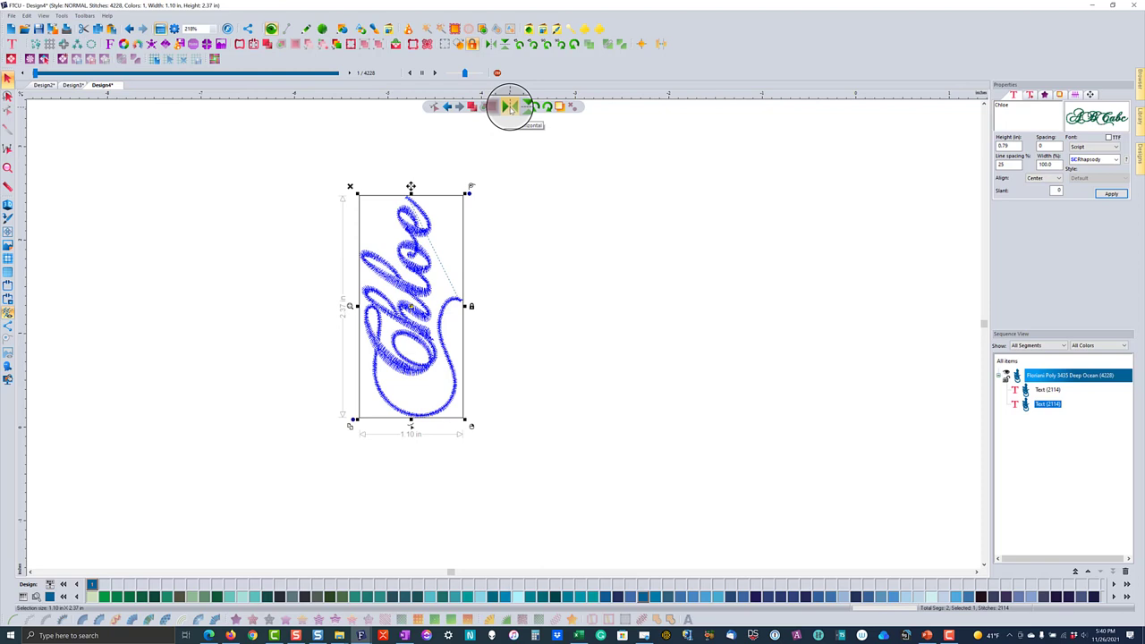
left_click(509, 107)
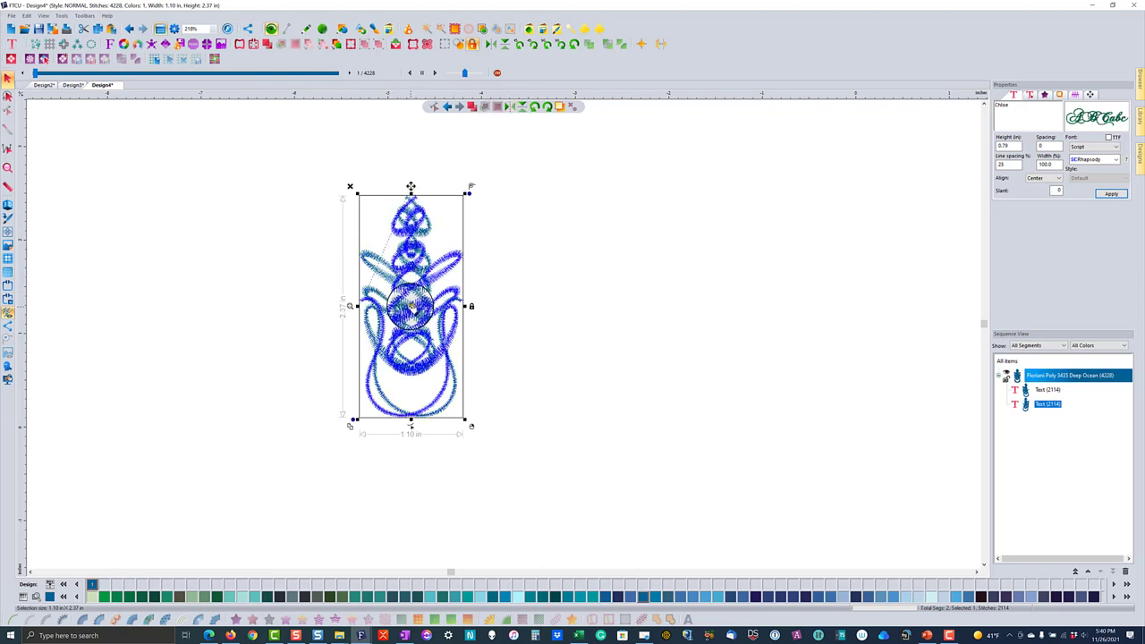
Move the mirrored copy sideways so its swash overlaps the original's, about 1.74 in wide overall, and show the stitches in 3D.
left_click_drag(410, 306, 480, 310)
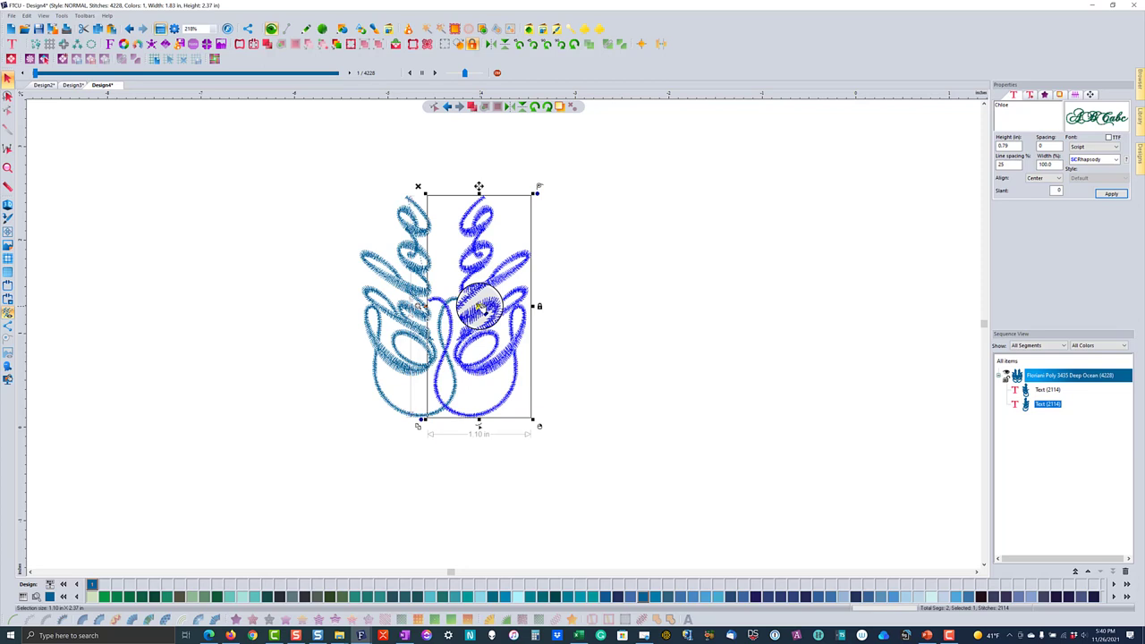
left_click_drag(480, 307, 471, 309)
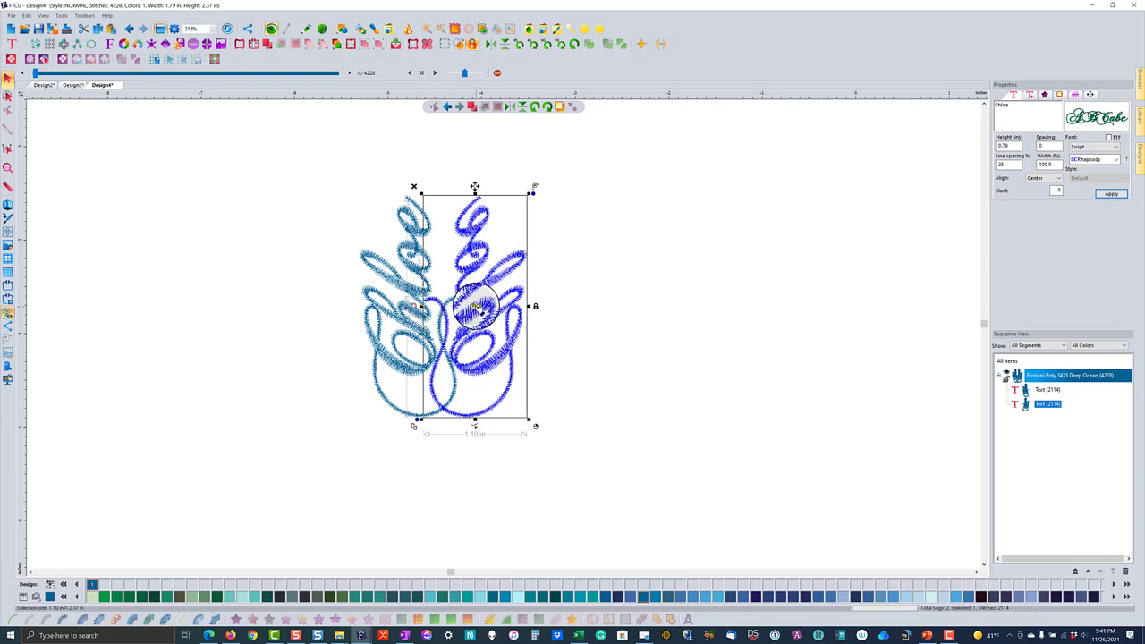
left_click_drag(477, 308, 470, 308)
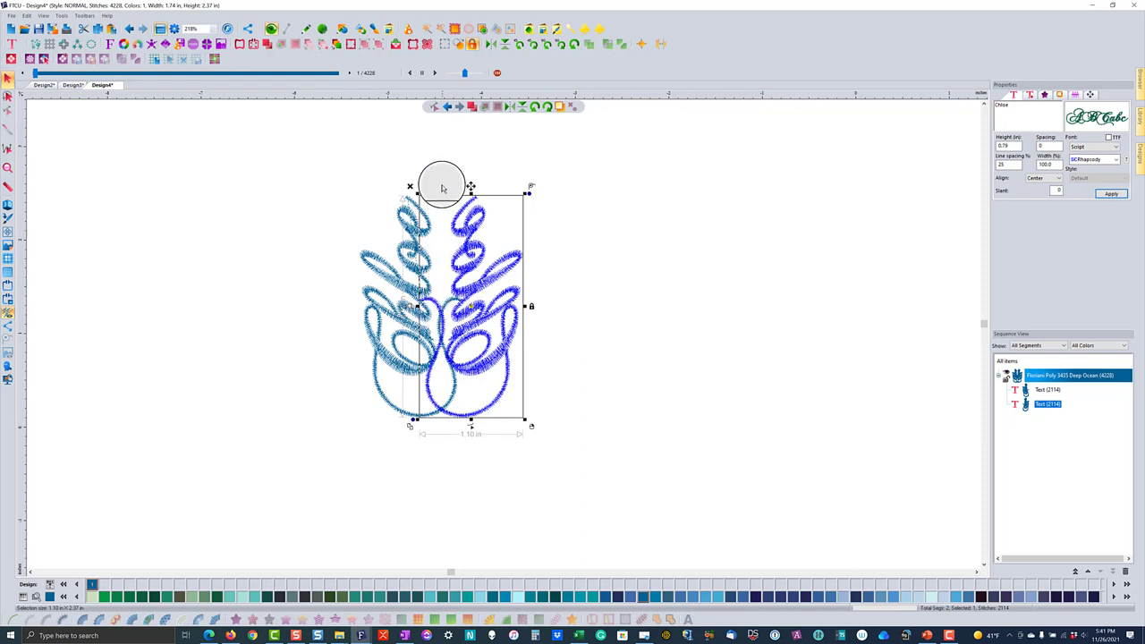
left_click(607, 303)
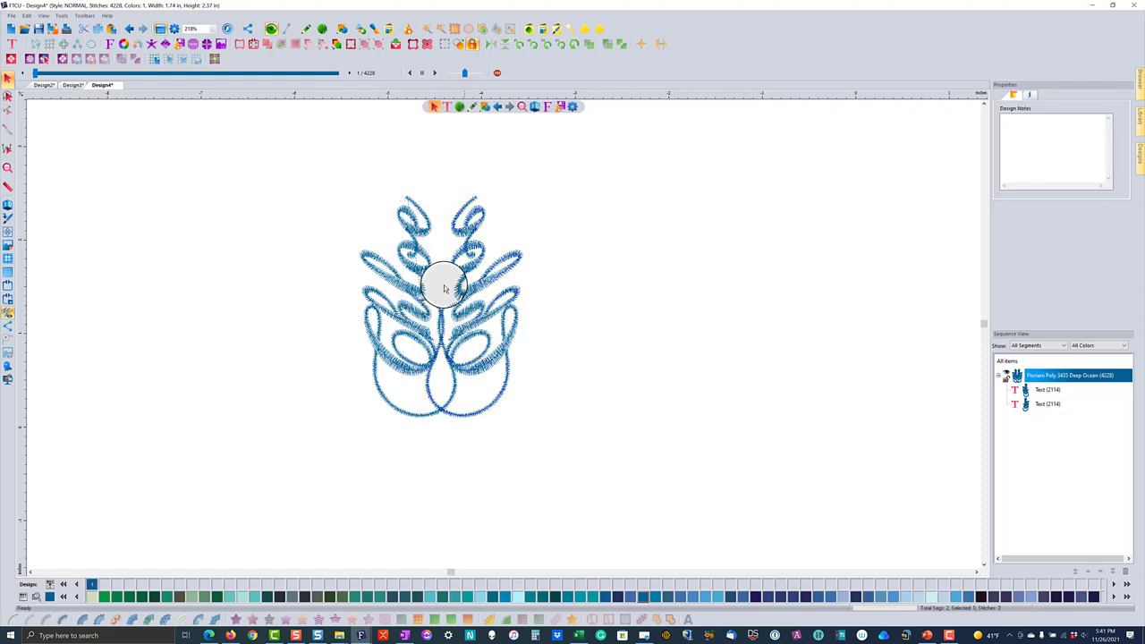
left_click(7, 205)
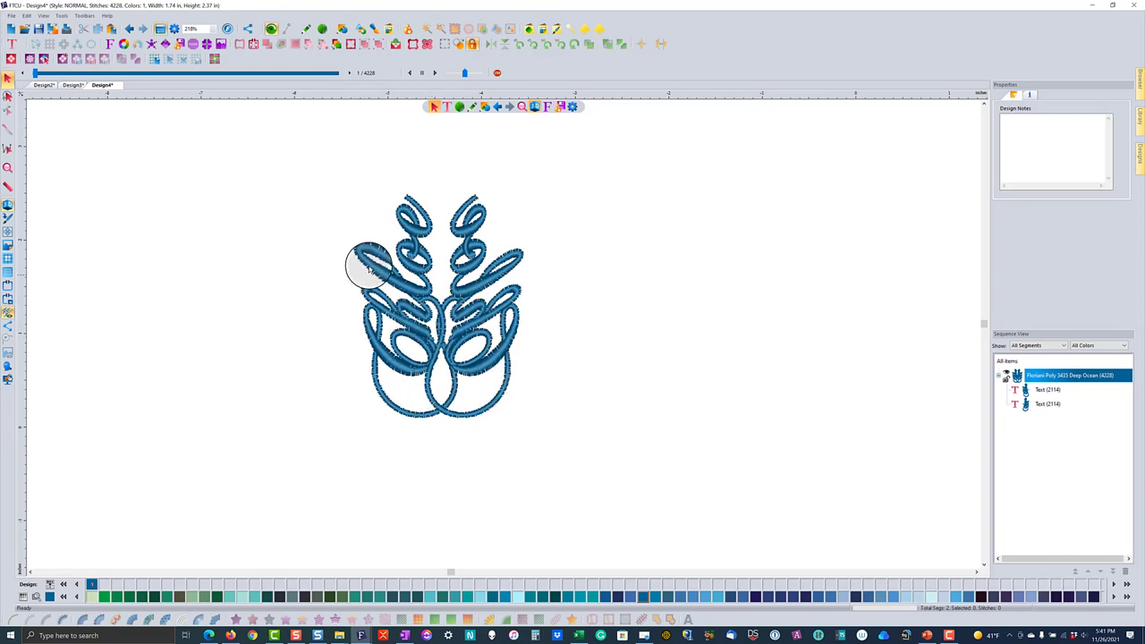
Start a circle template from both mirrored names with a count of 5.
left_click_drag(317, 177, 585, 429)
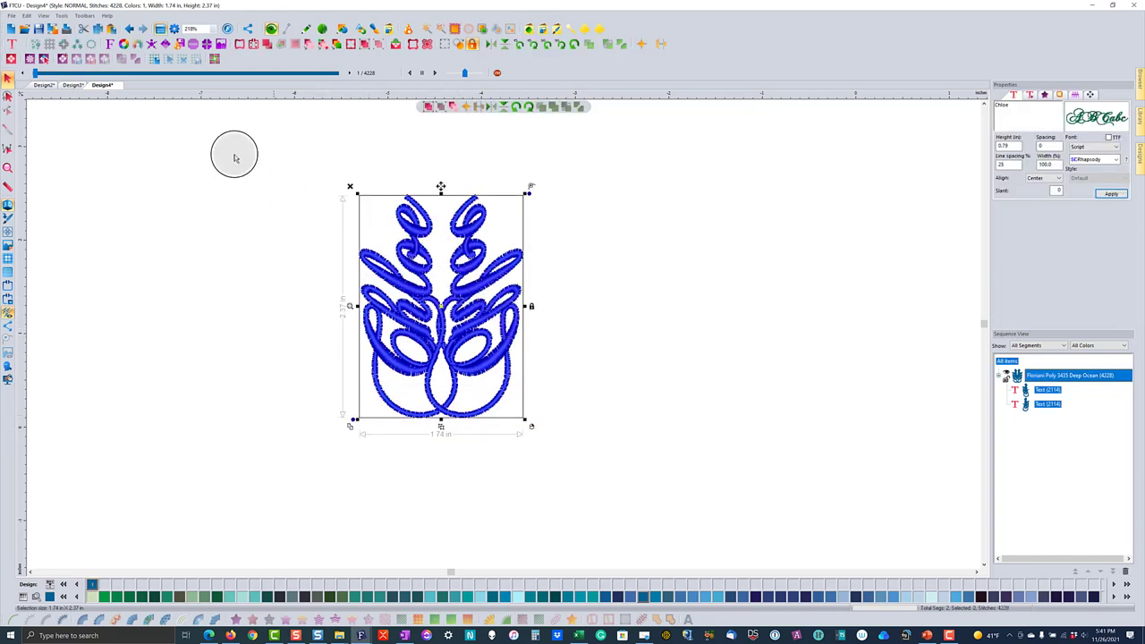
left_click(92, 43)
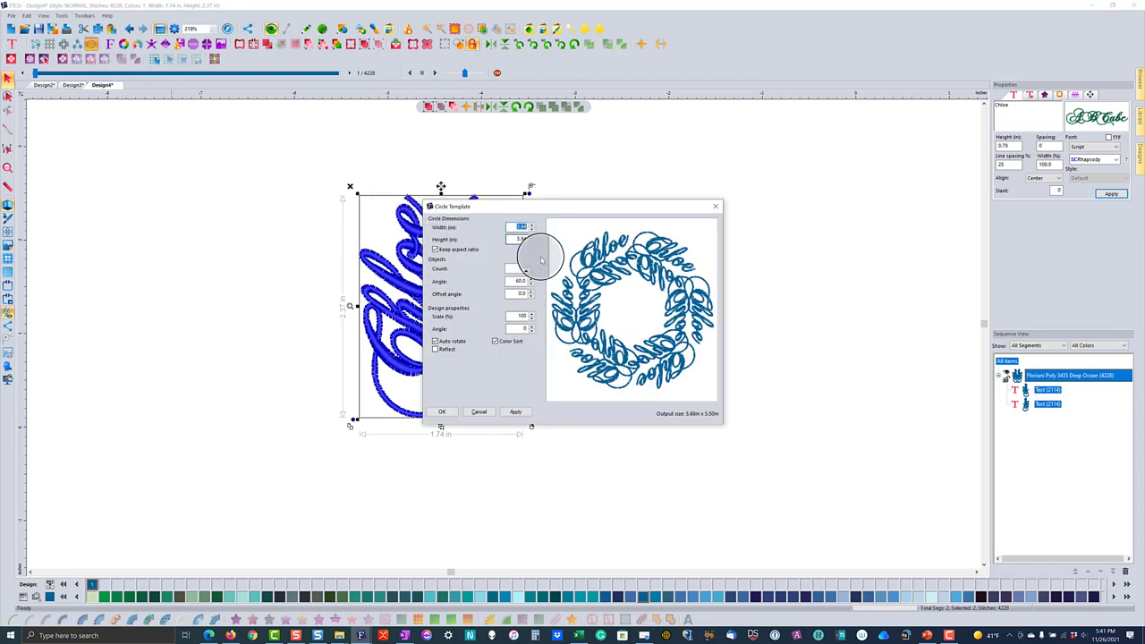
left_click(530, 271)
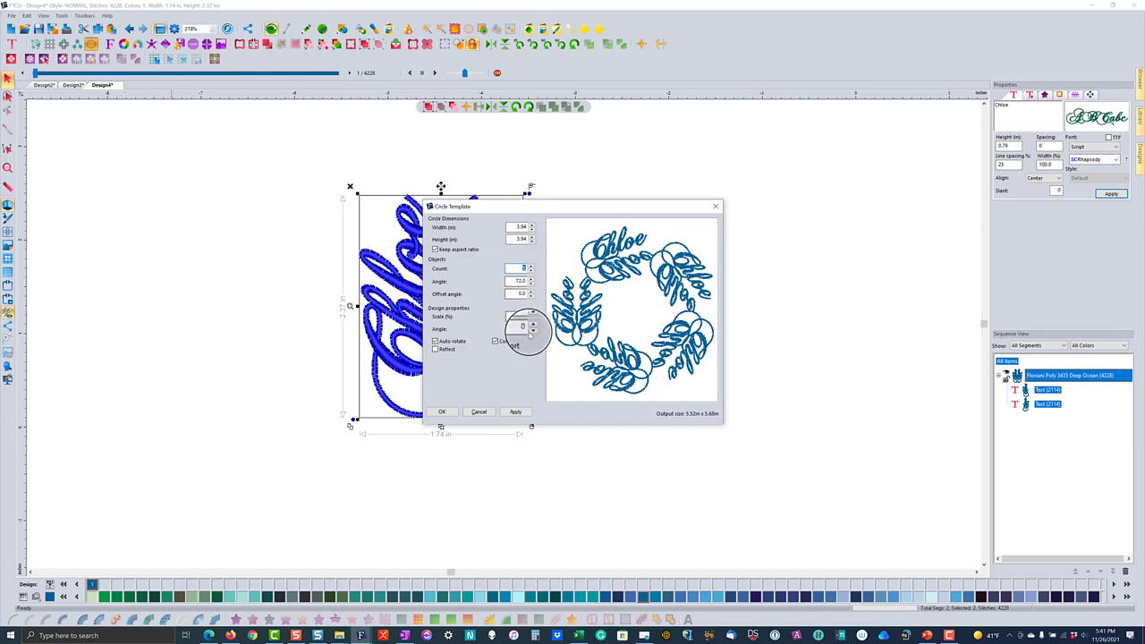
Set the design angle in the circle template to 268 degrees so the mirrored names radiate outward from the centre.
left_click(531, 332)
left_click(531, 331)
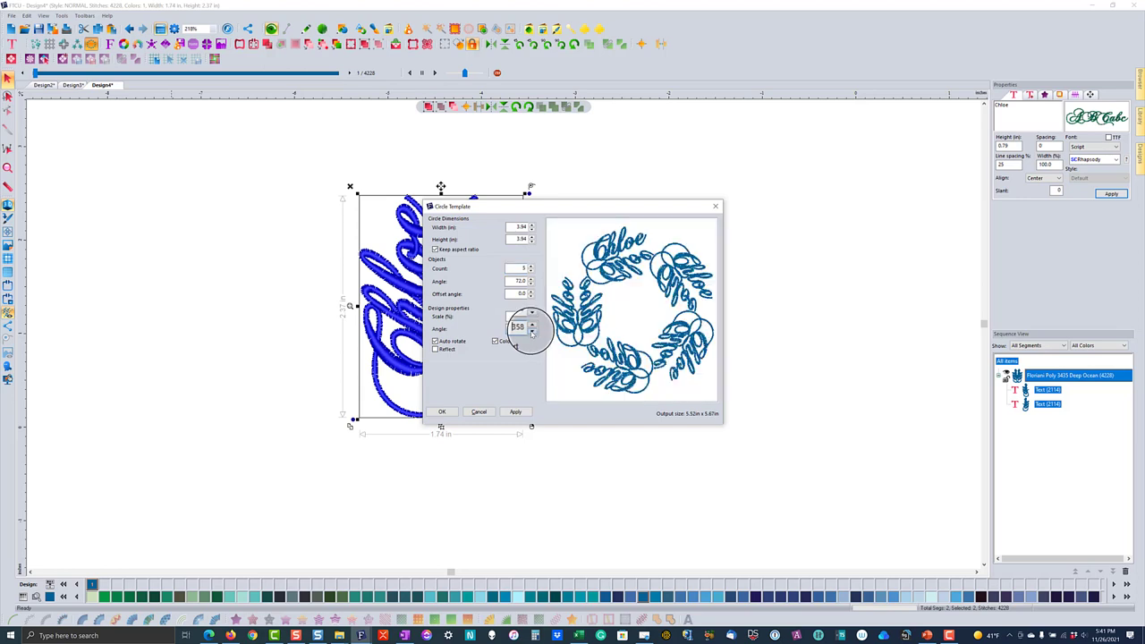
left_click(532, 332)
left_click(532, 332)
left_click(531, 332)
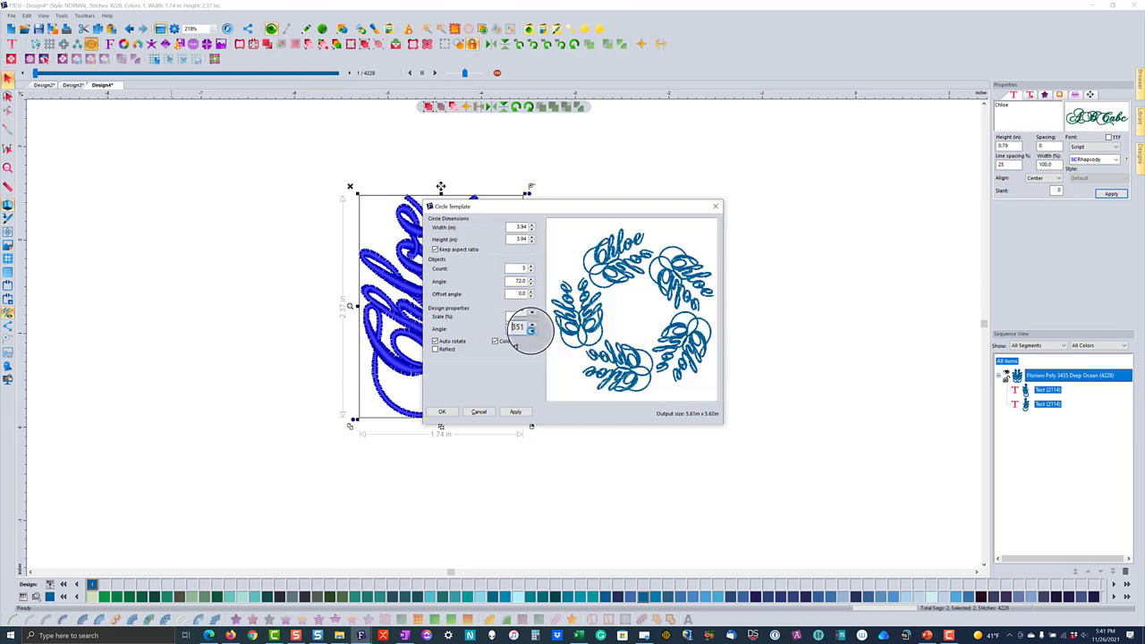
left_click(531, 332)
left_click(531, 332)
left_click(532, 331)
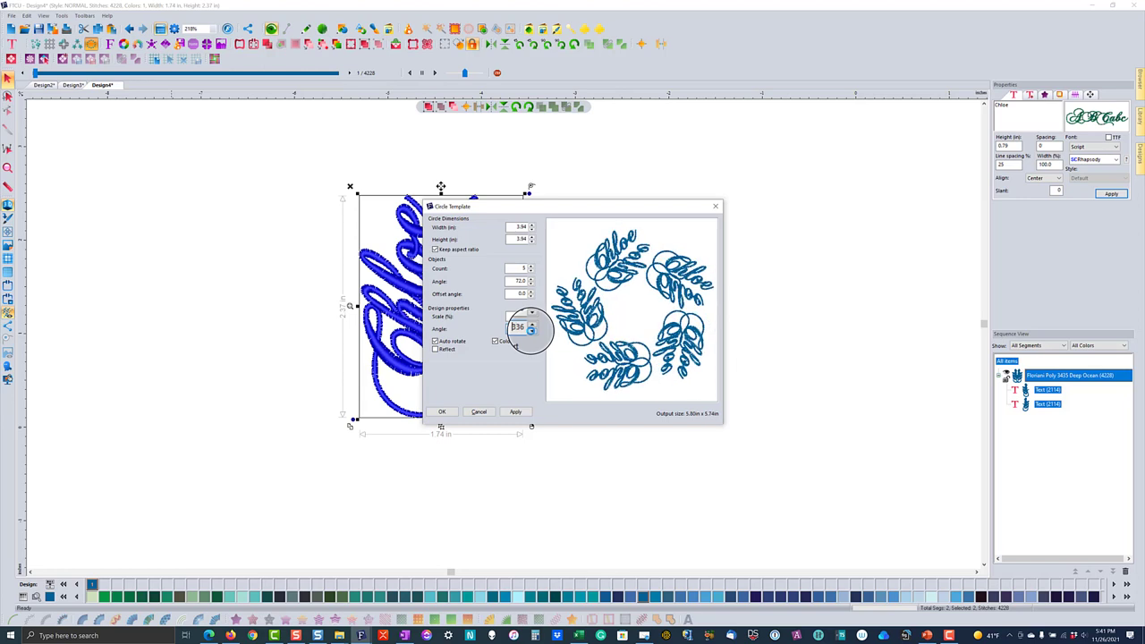
left_click(531, 331)
left_click(531, 332)
left_click(531, 332)
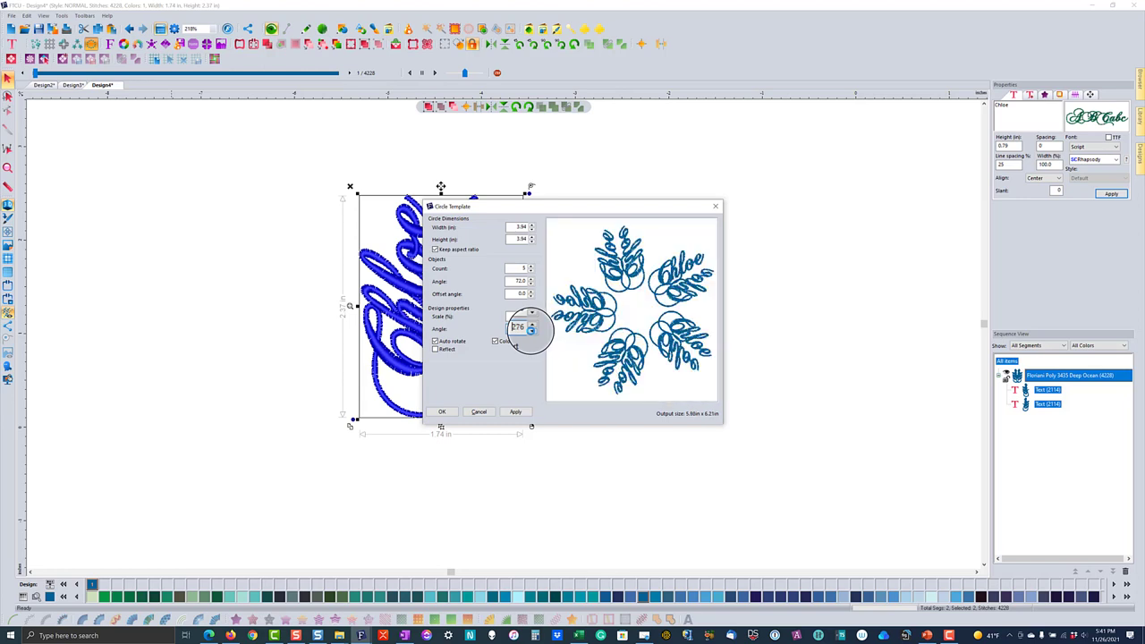
left_click(531, 332)
left_click(532, 332)
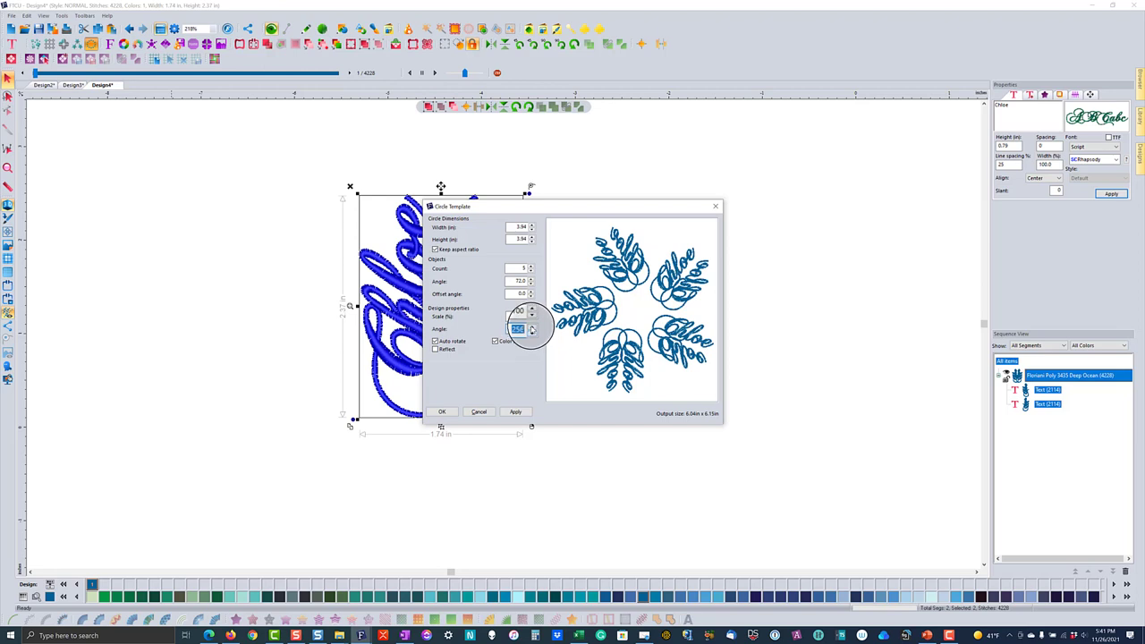
left_click(532, 326)
left_click(531, 327)
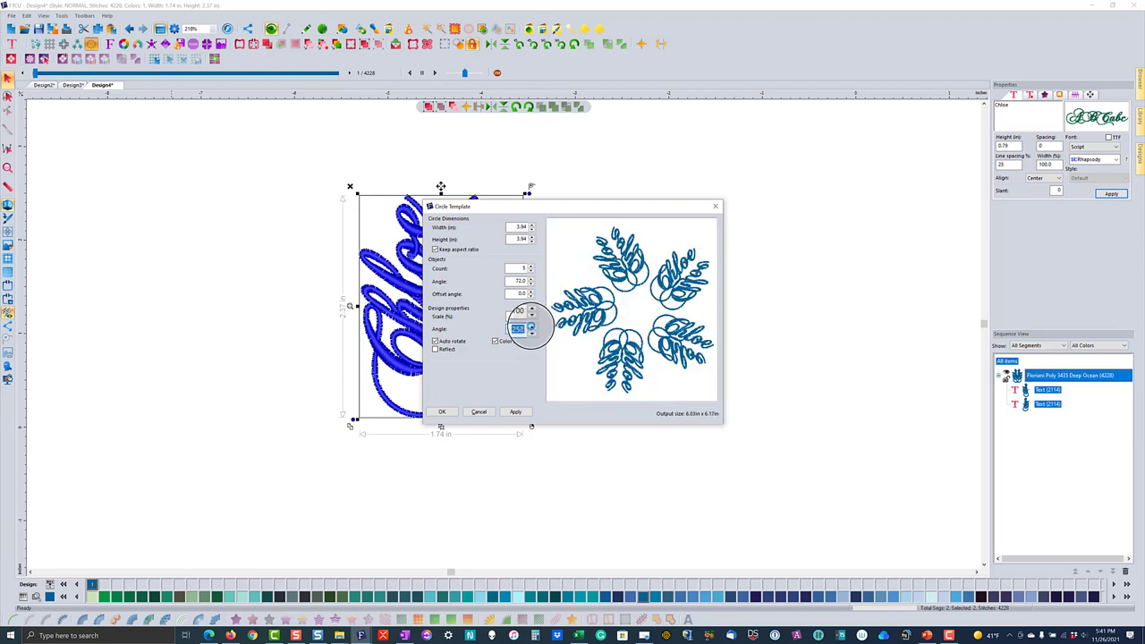
left_click(531, 327)
left_click(531, 327)
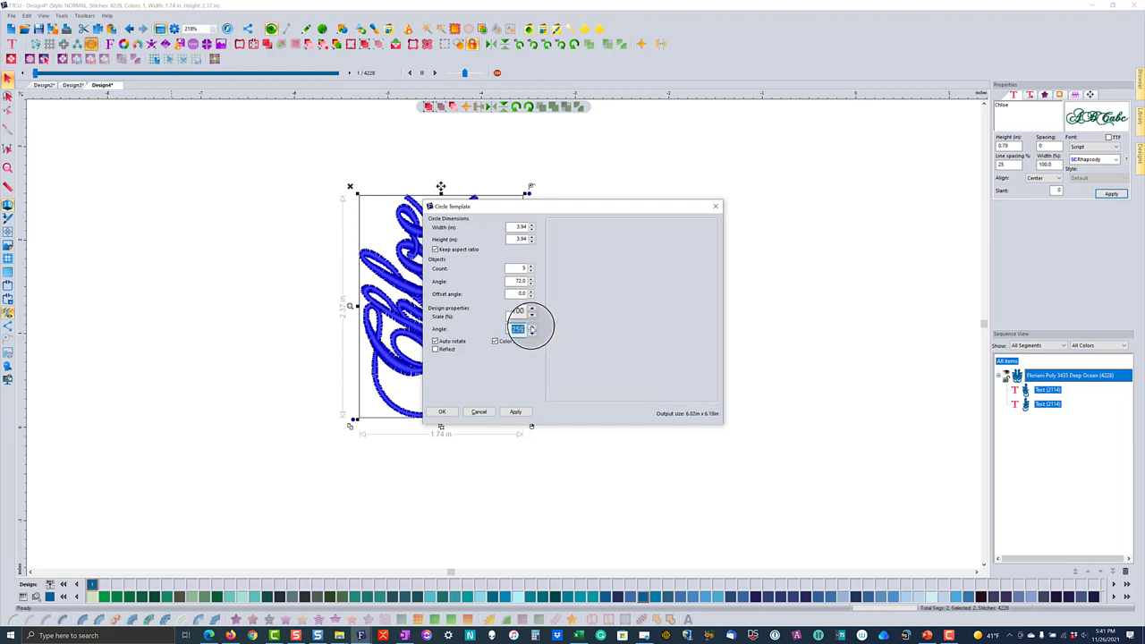
left_click(532, 326)
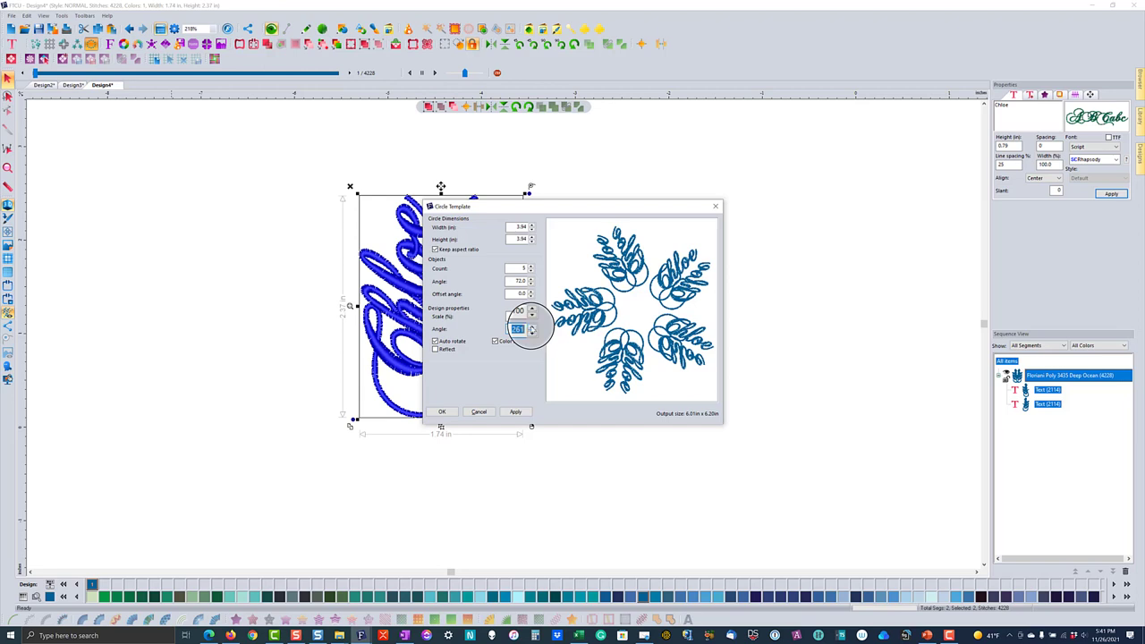
left_click(531, 326)
left_click(531, 326)
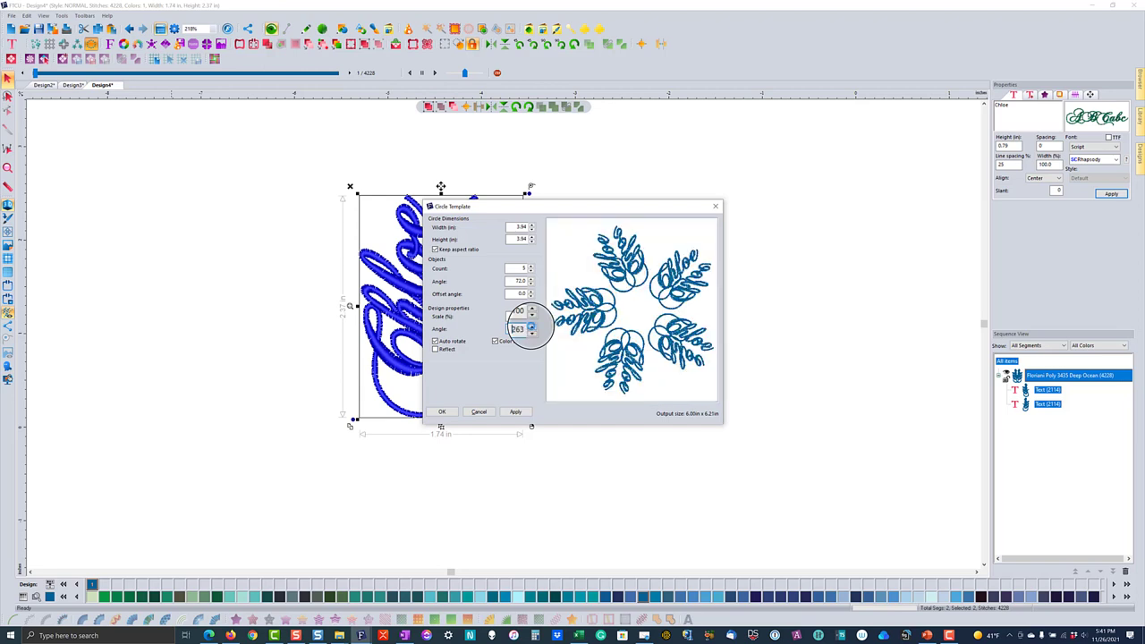
left_click(532, 327)
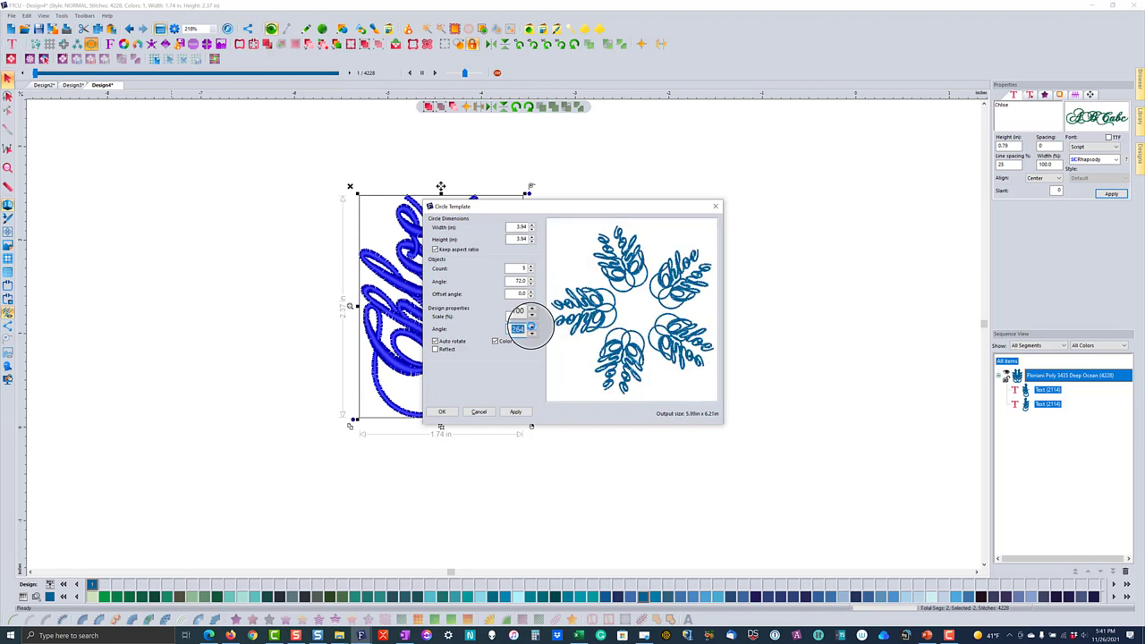
left_click(532, 326)
left_click(531, 327)
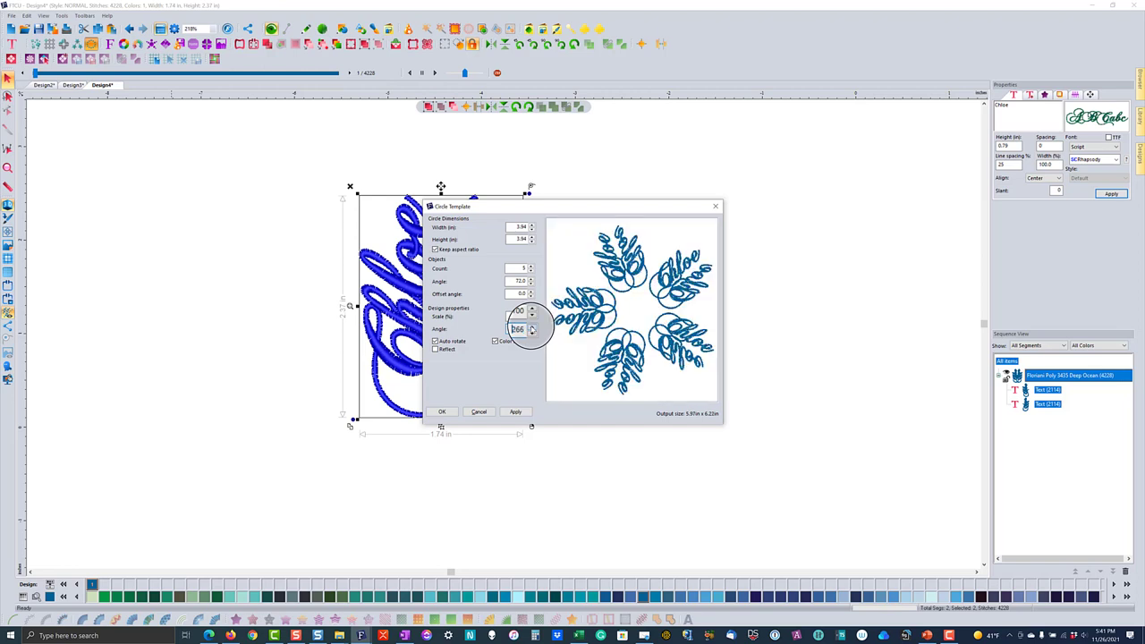
left_click(531, 326)
left_click(531, 326)
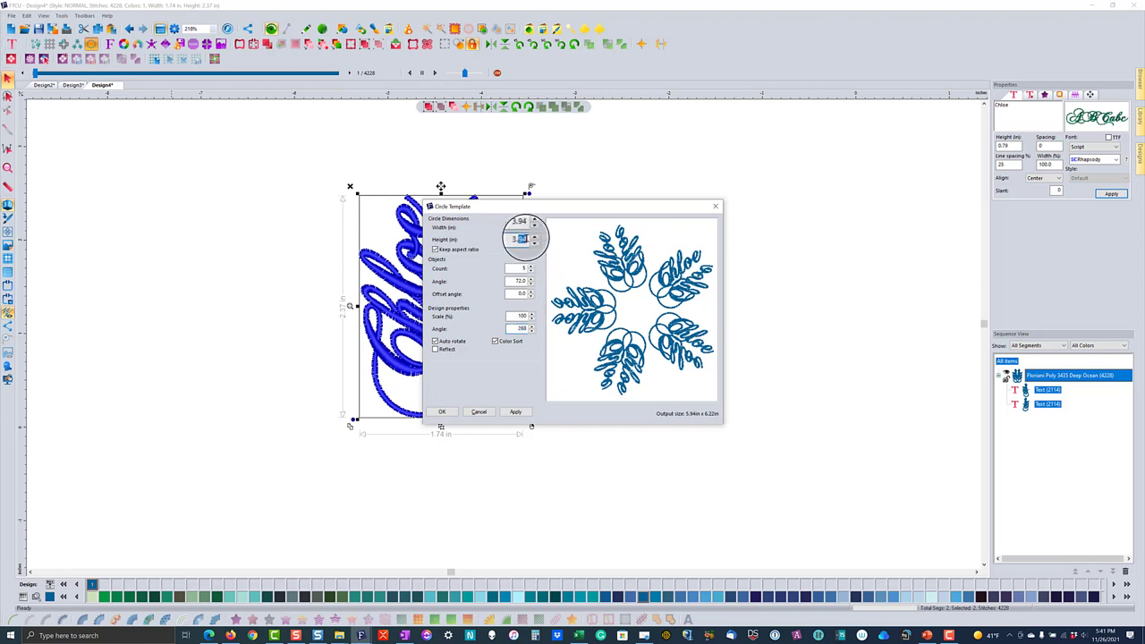
Reduce the circle template's width and height to 3.25 in with the aspect ratio kept, and create the five-armed snowflake.
type("3.8")
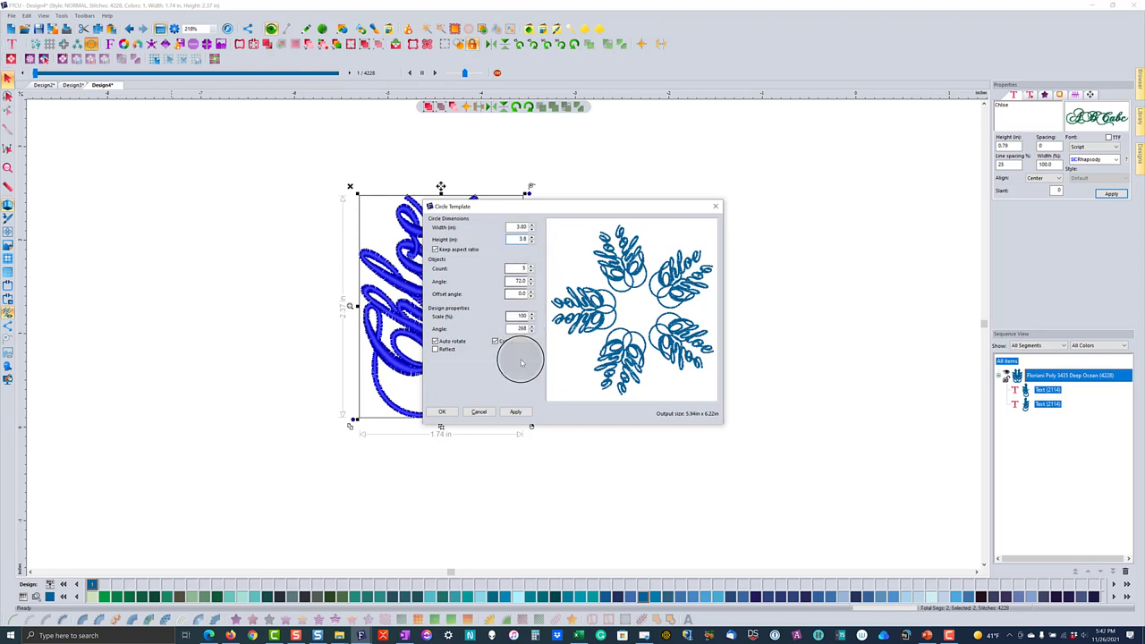
left_click(516, 412)
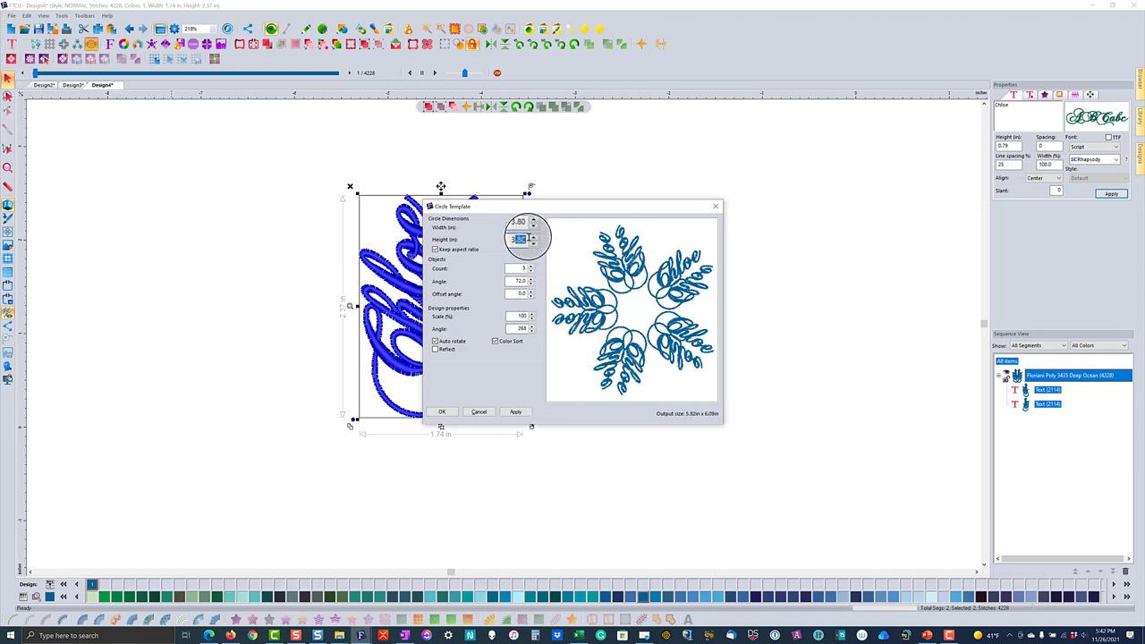
type(".5")
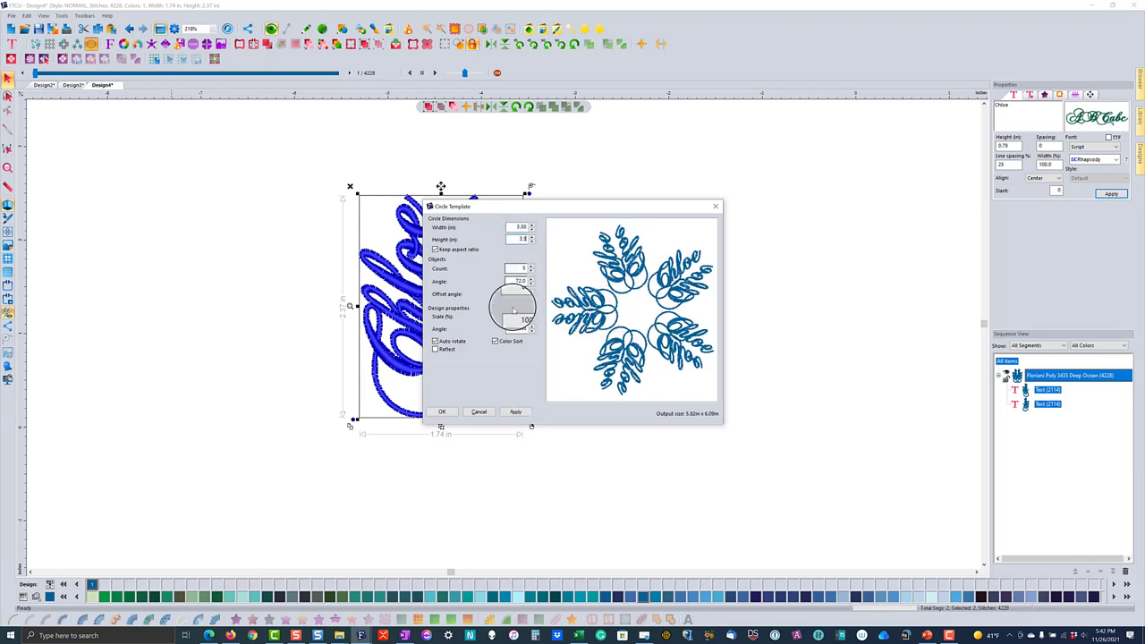
left_click(516, 412)
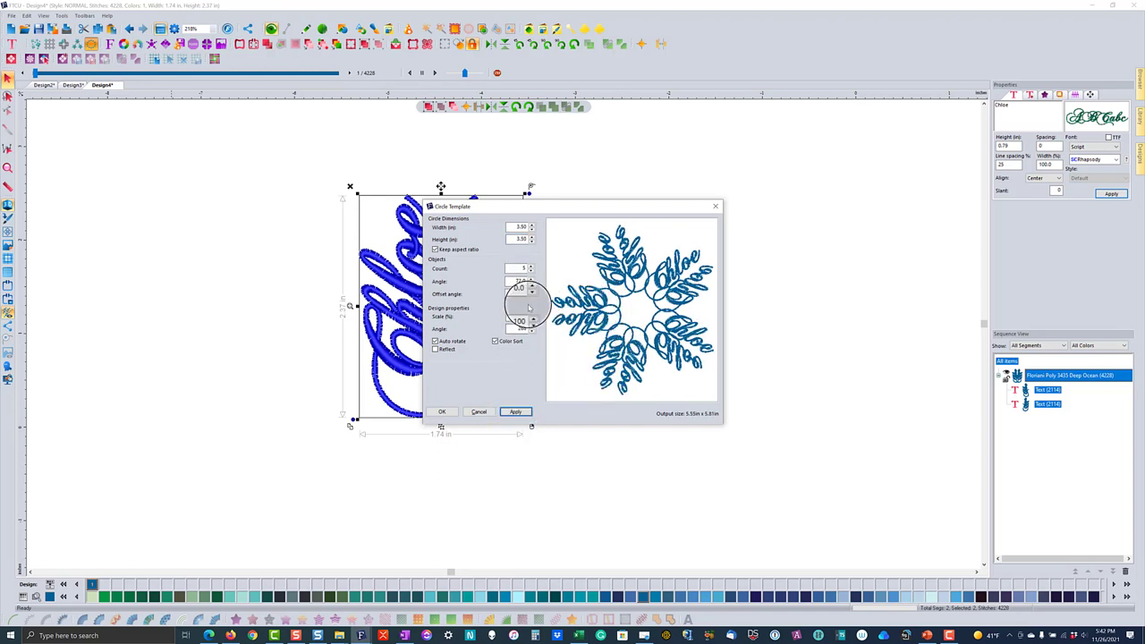
double_click(519, 239)
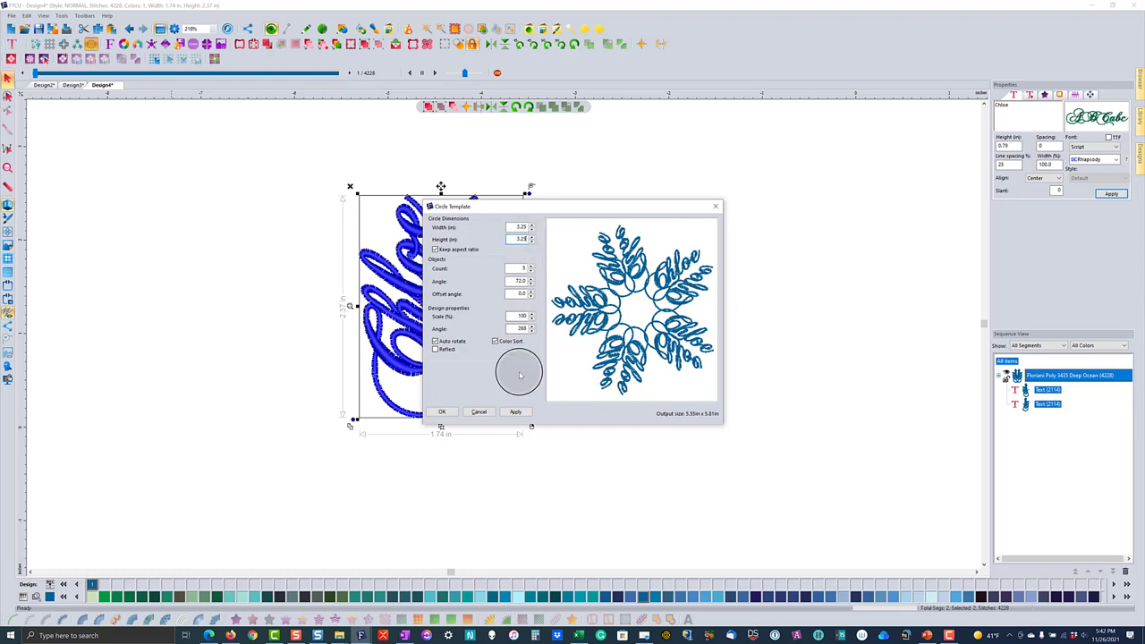
left_click(517, 412)
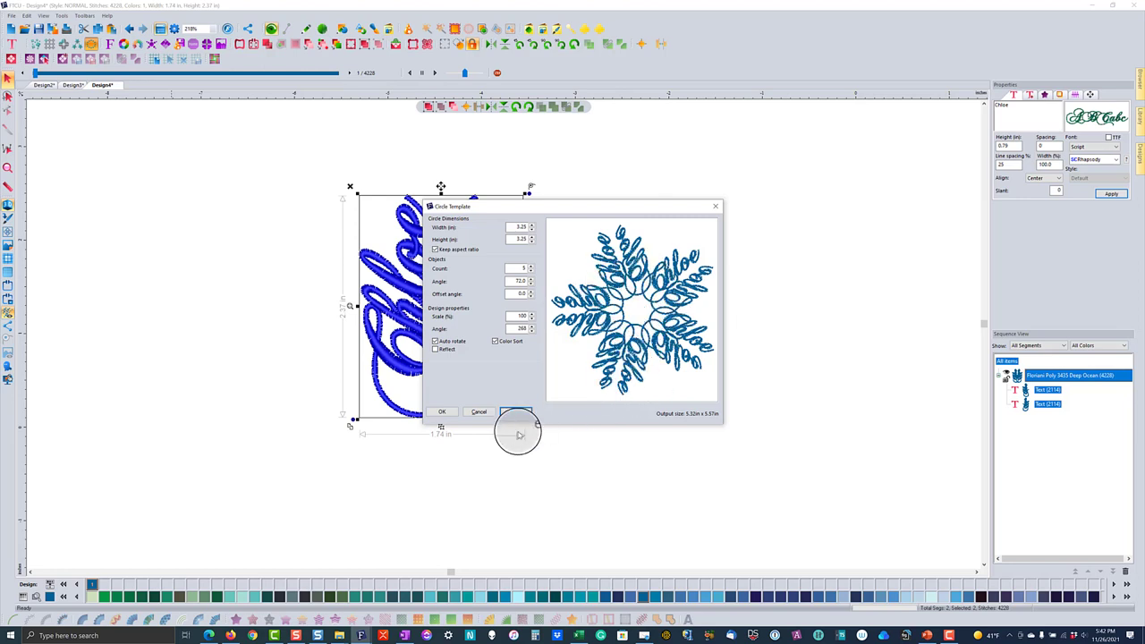
left_click(441, 411)
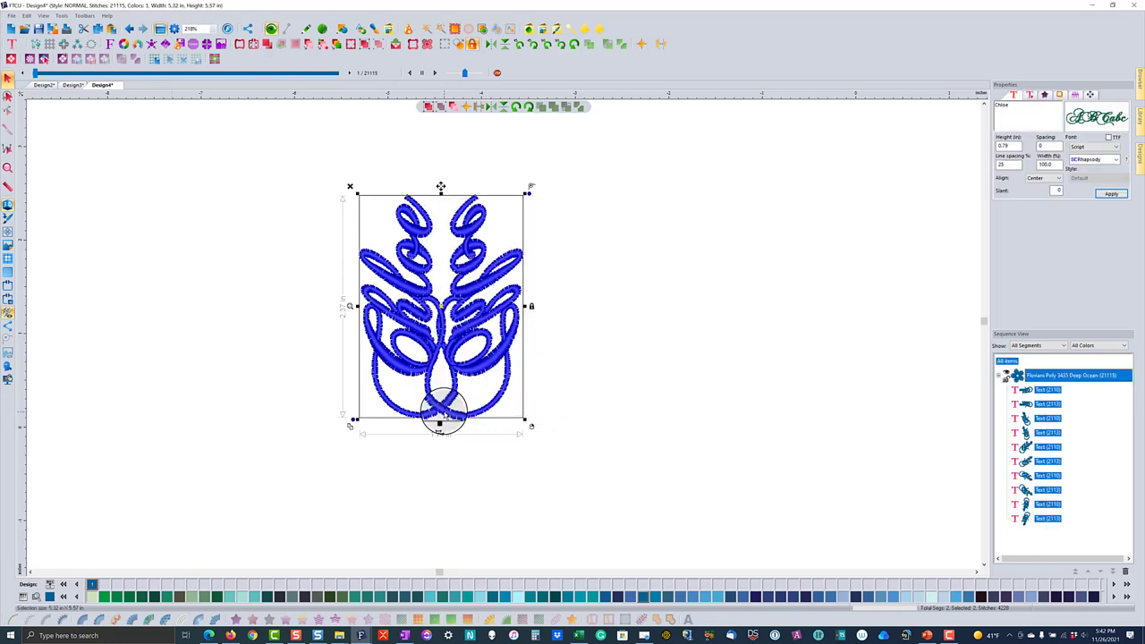
left_click(763, 366)
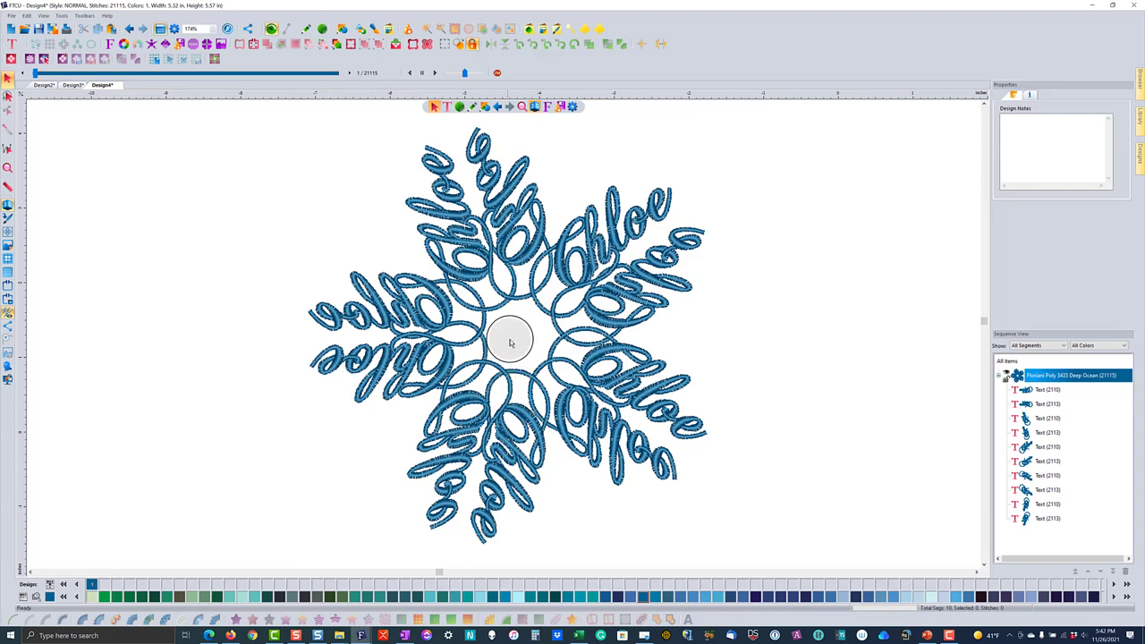
Check the font properties of the first name segment in the snowflake, leaving nothing selected.
left_click(1043, 390)
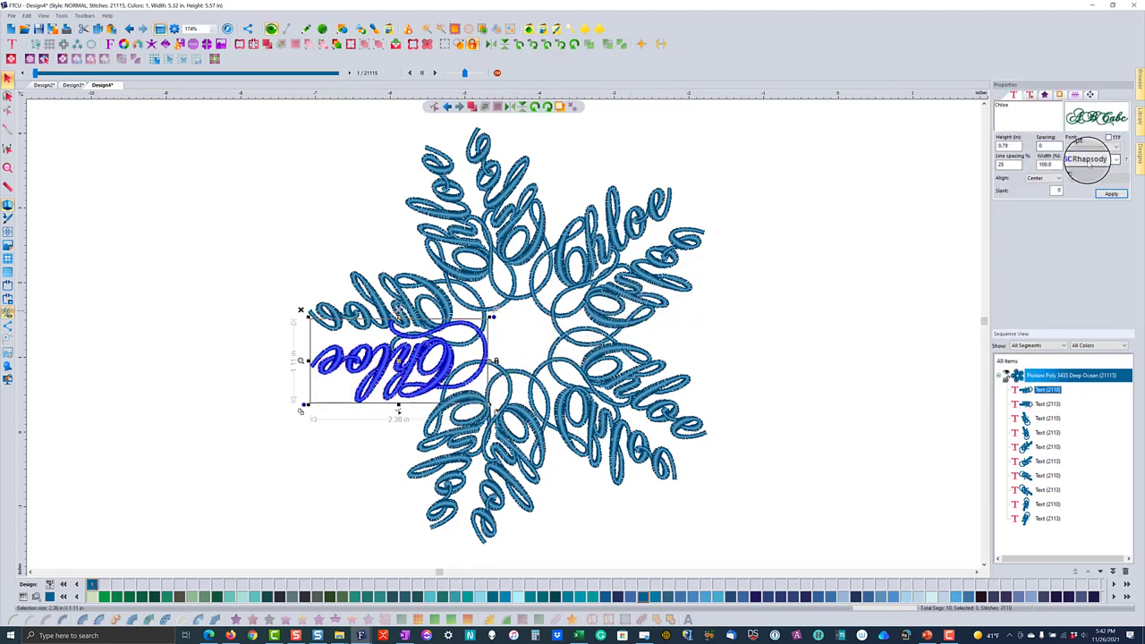
left_click(819, 241)
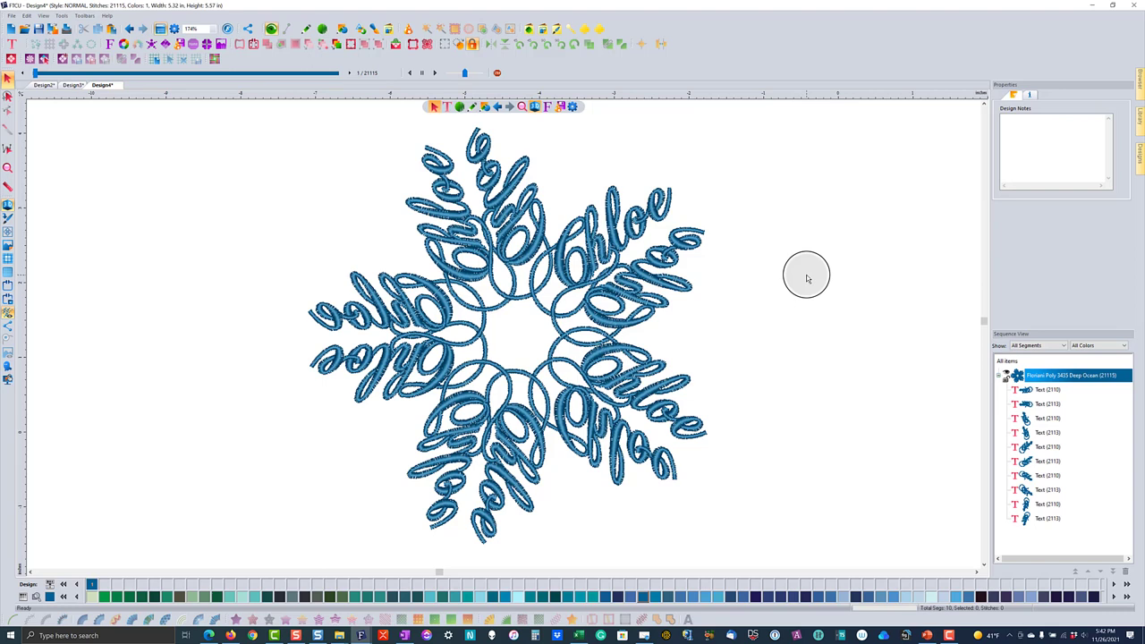
left_click(1042, 390)
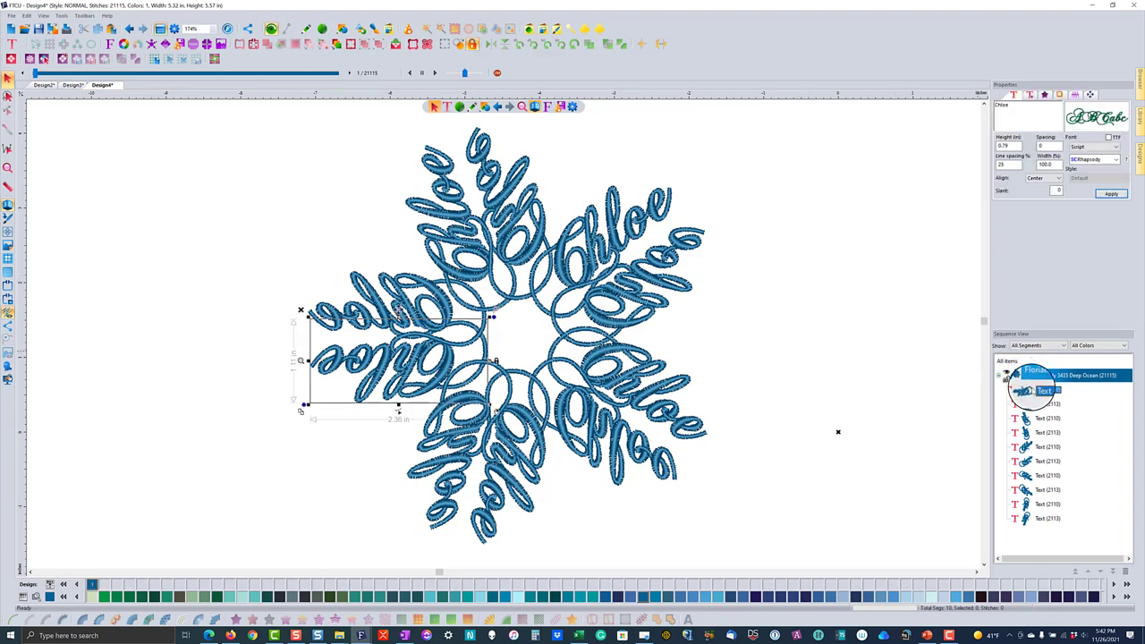
left_click(835, 281)
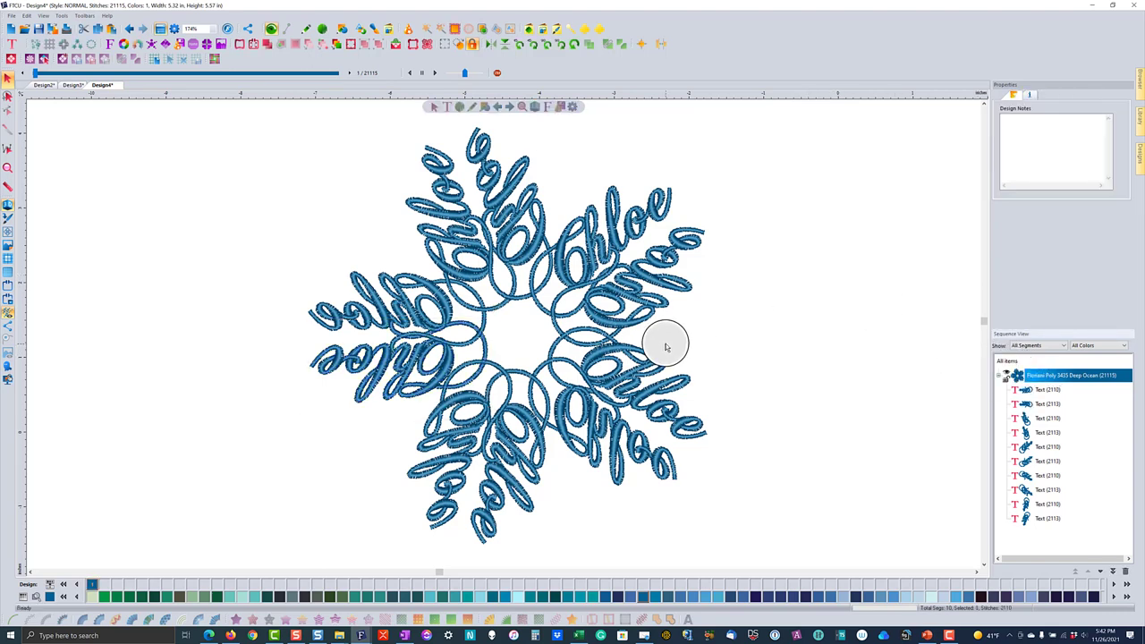
Select the whole snowflake and add an Auto Nap Blocker behind it with a 0.25 in offset from the outlines.
scroll(665, 347, "down", 2)
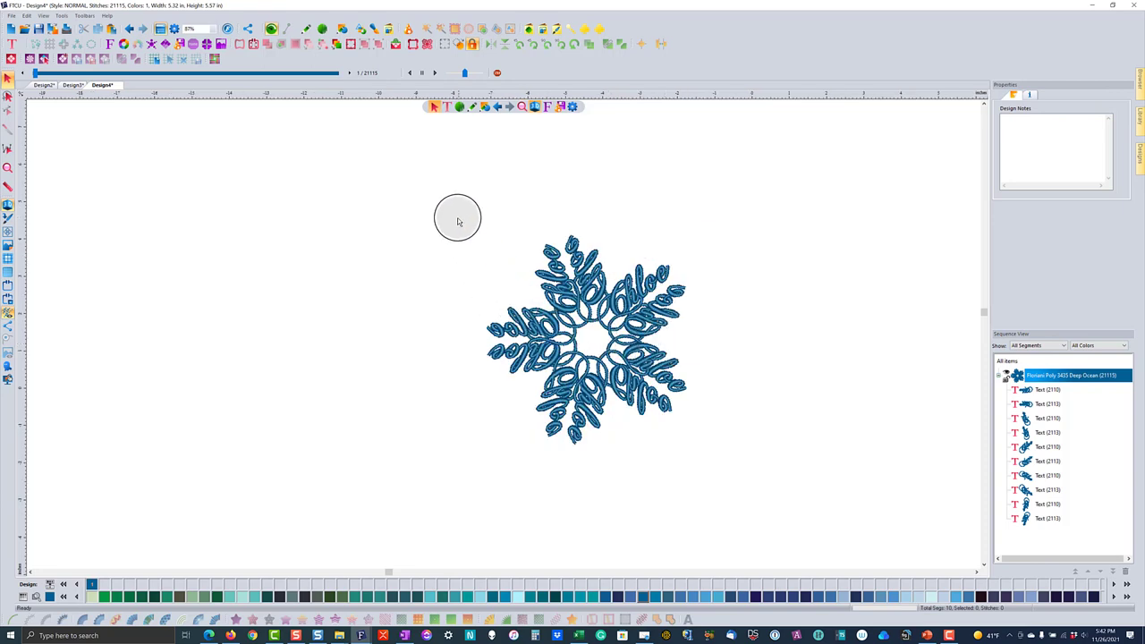
left_click_drag(457, 222, 813, 452)
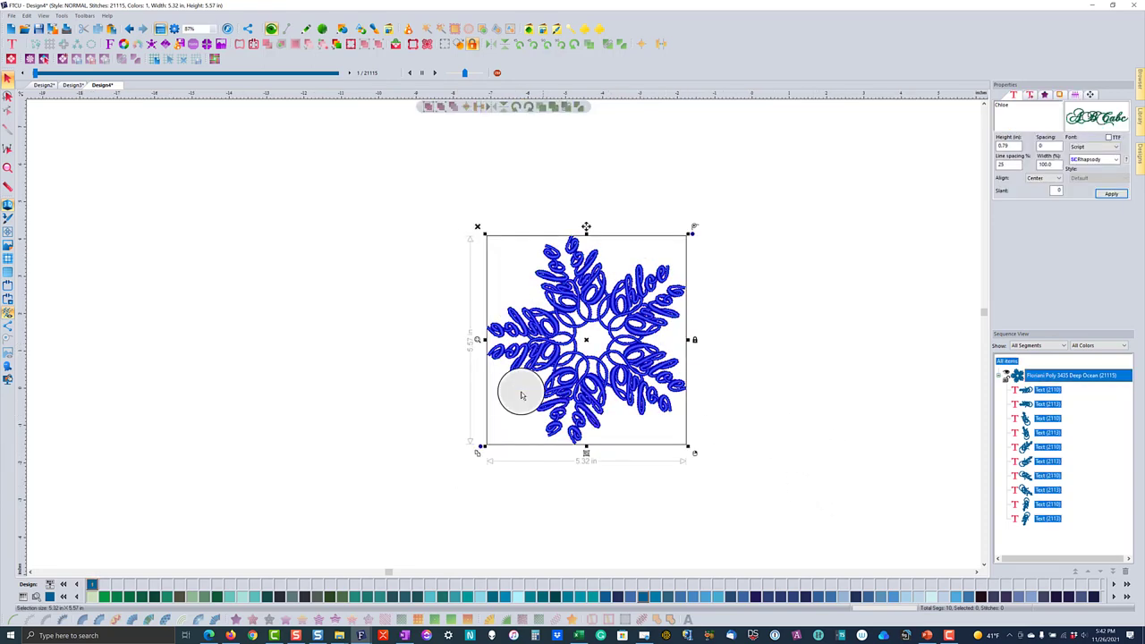
key("F4")
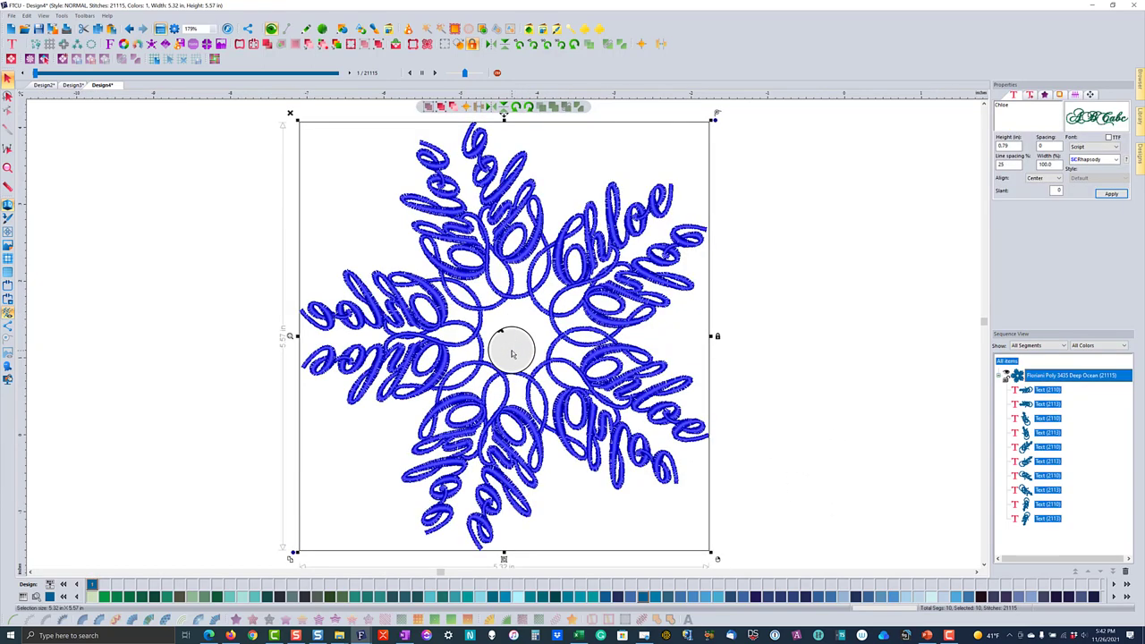
scroll(511, 354, "down", 2)
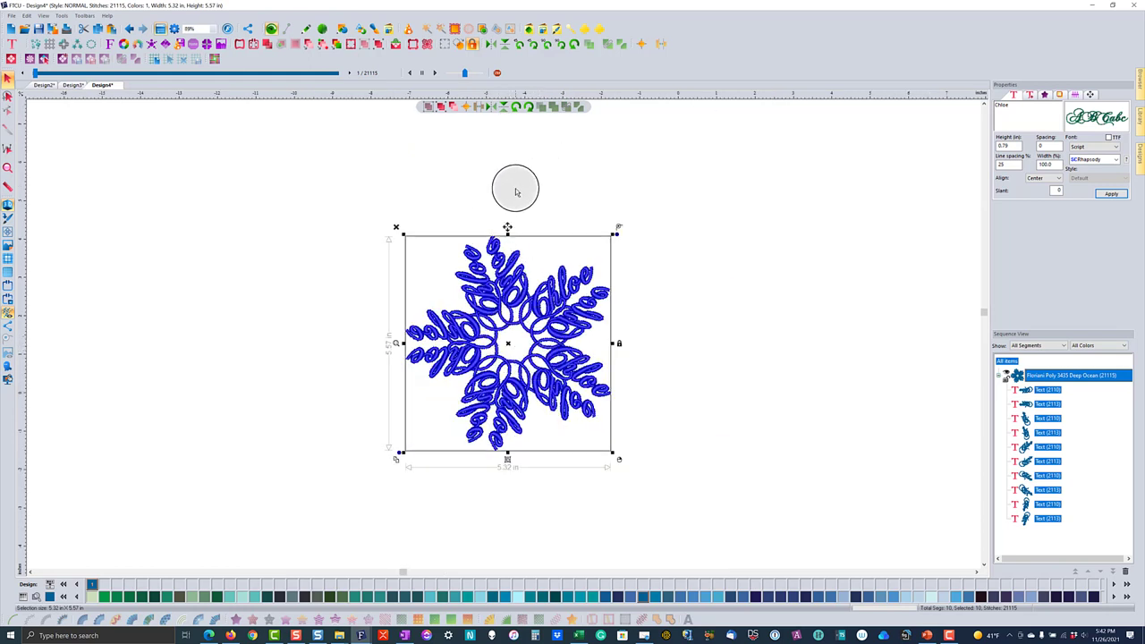
left_click(453, 27)
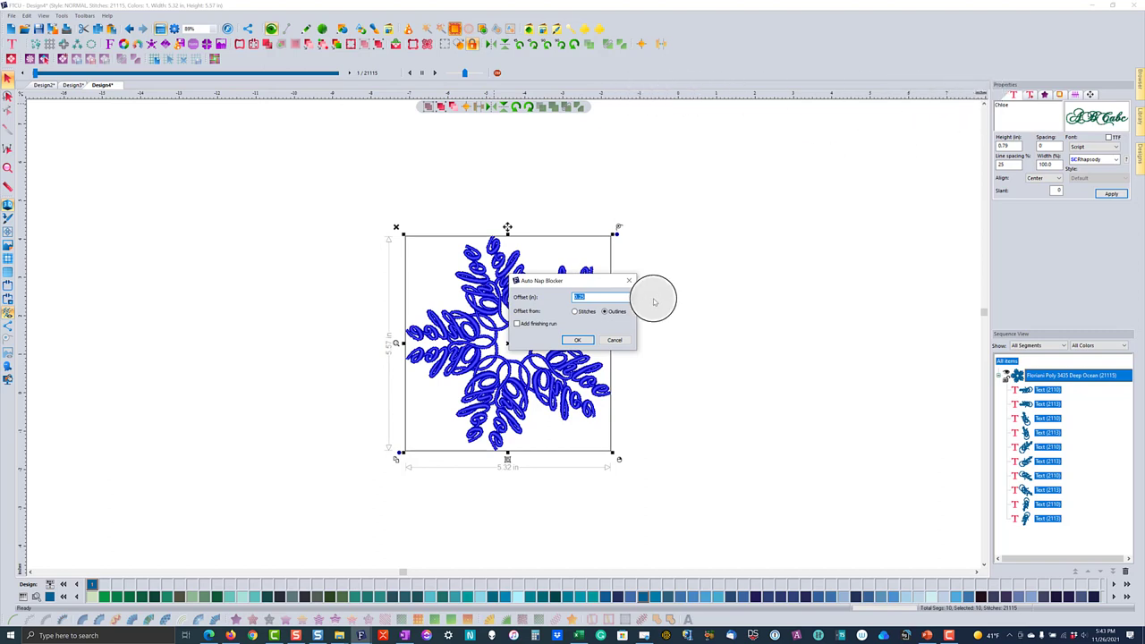
left_click(576, 341)
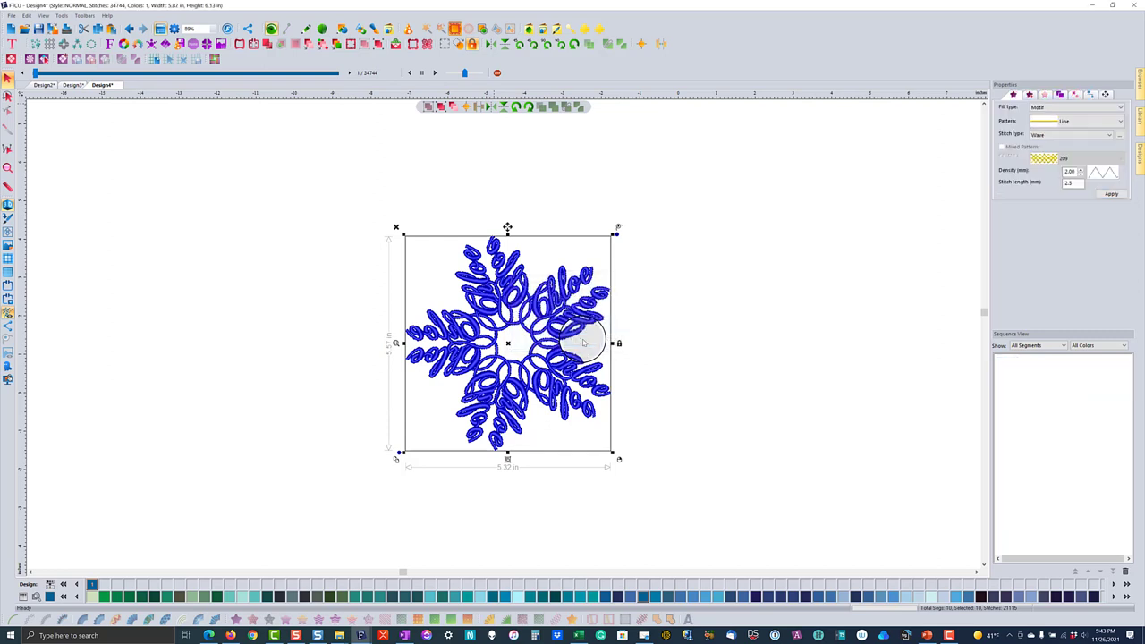
left_click(649, 323)
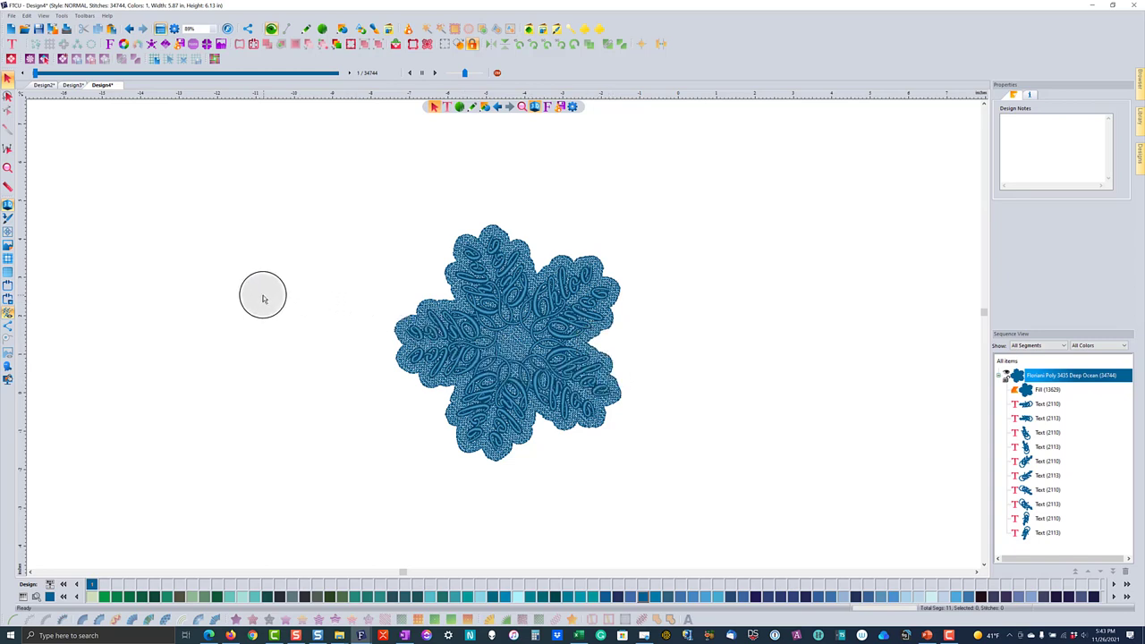
Recolor the nap blocker fill to the light thread color Floriani Poly 383 Venice Blue.
left_click(1025, 390)
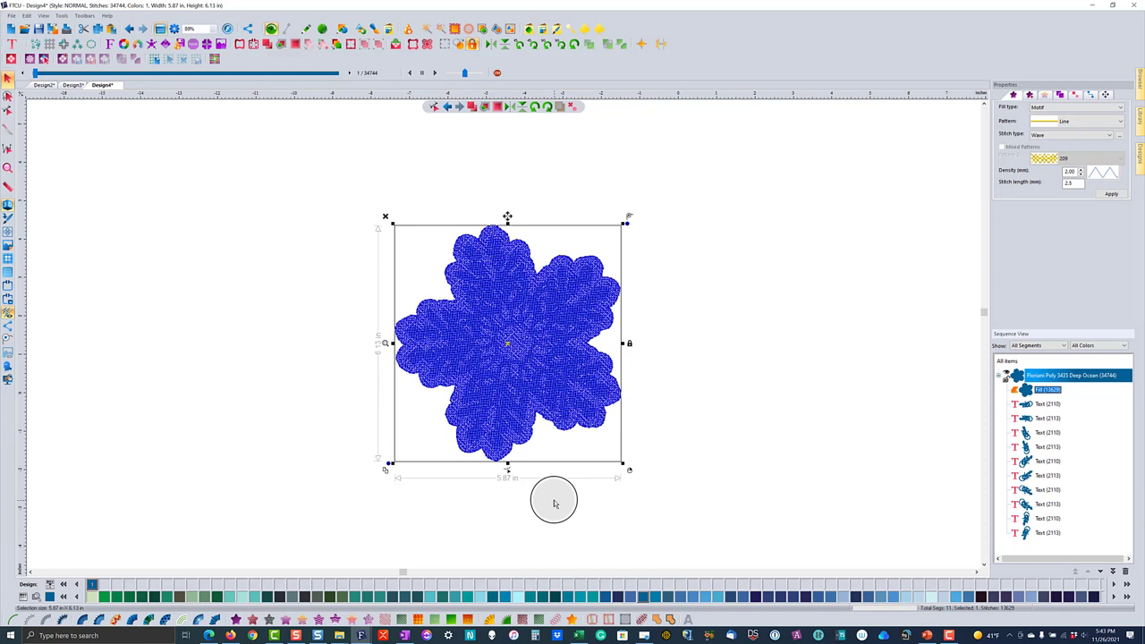
left_click(517, 597)
left_click(687, 456)
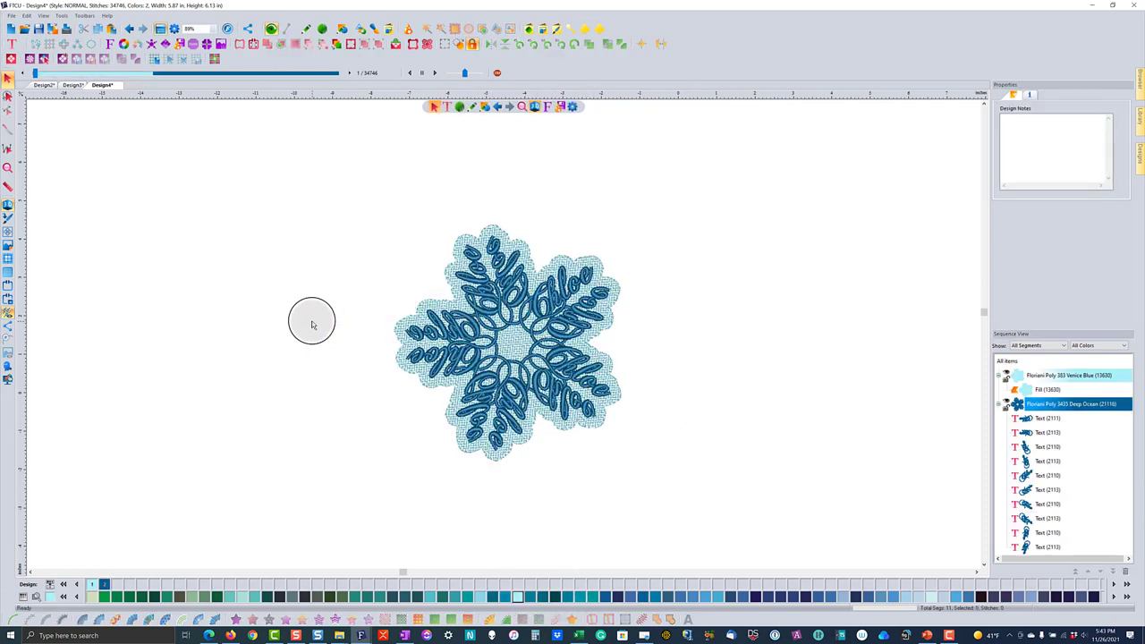
Convert the nap blocker fill behind the snowflake into a lace segment, leaving nothing selected.
left_click(8, 167)
left_click(8, 168)
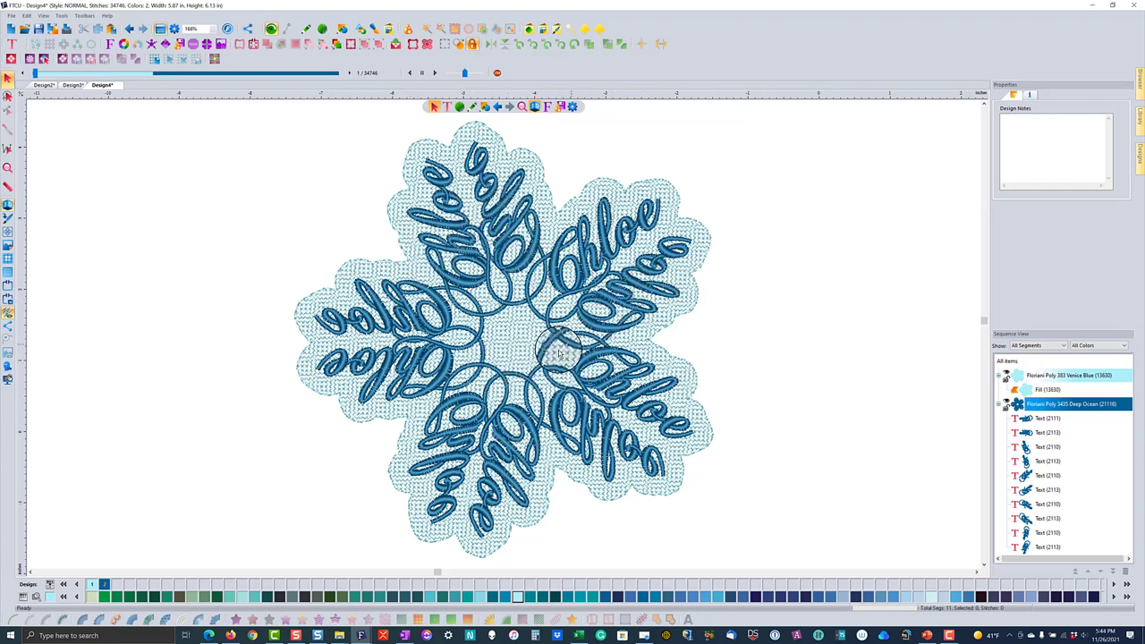
left_click(398, 234)
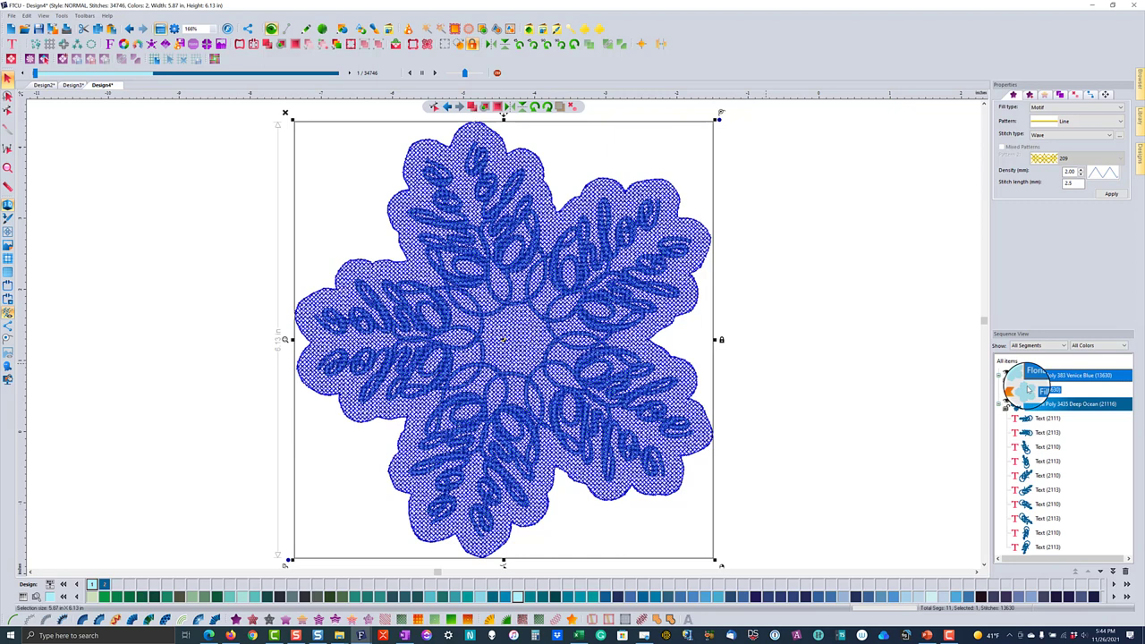
left_click(626, 618)
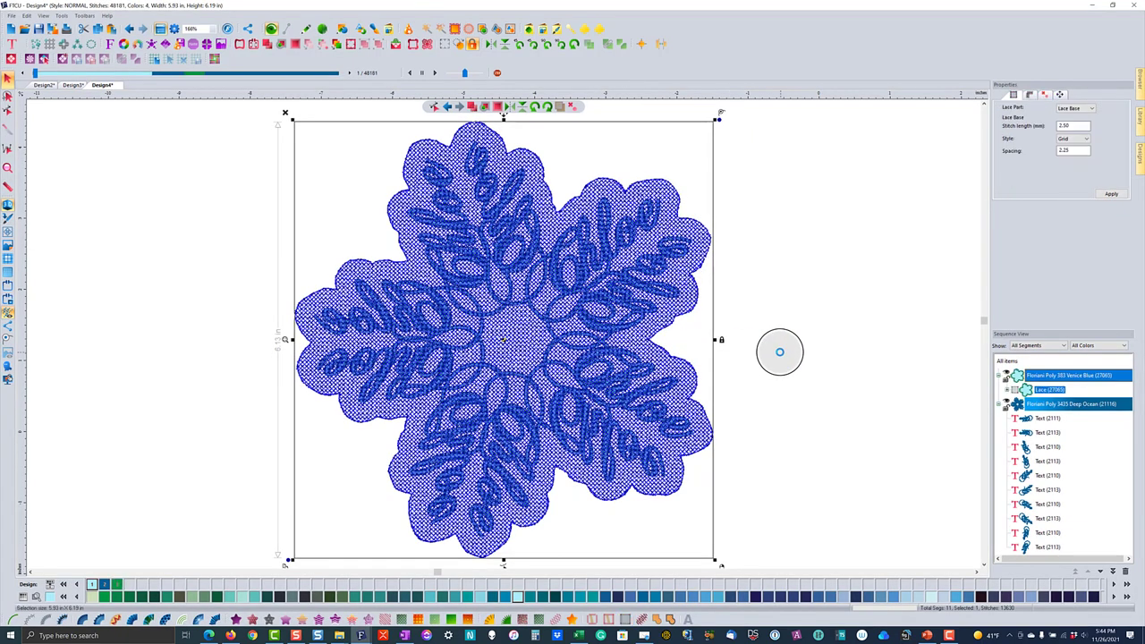
left_click(798, 348)
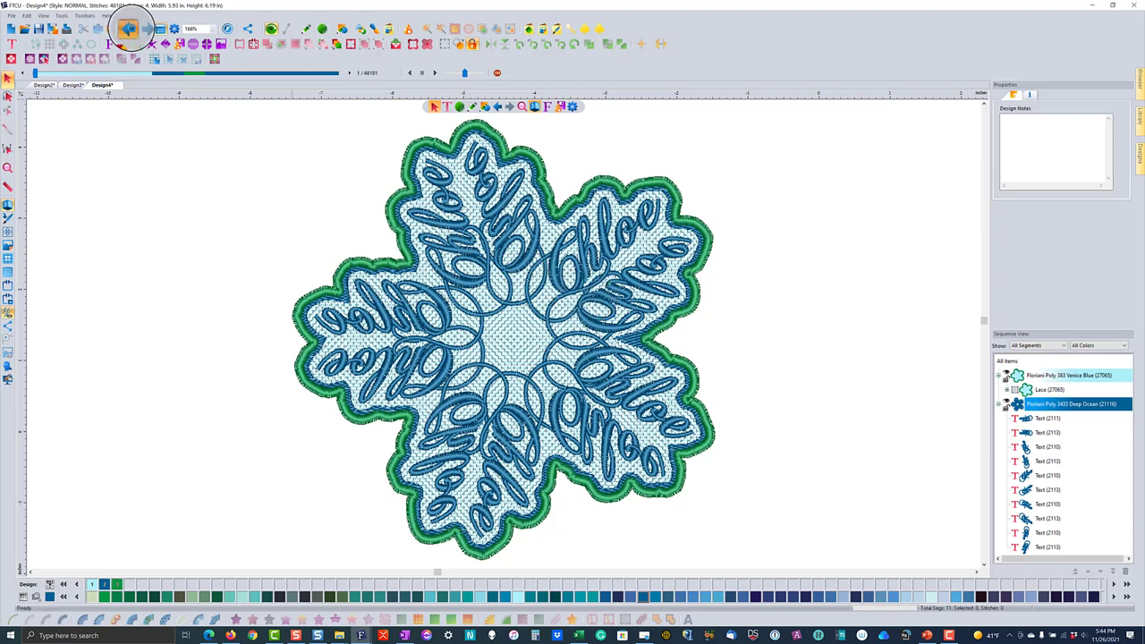
Undo the lace conversion, the nap blocker recoloring and the nap blocker itself, leaving only the lettering.
left_click(128, 29)
left_click(128, 29)
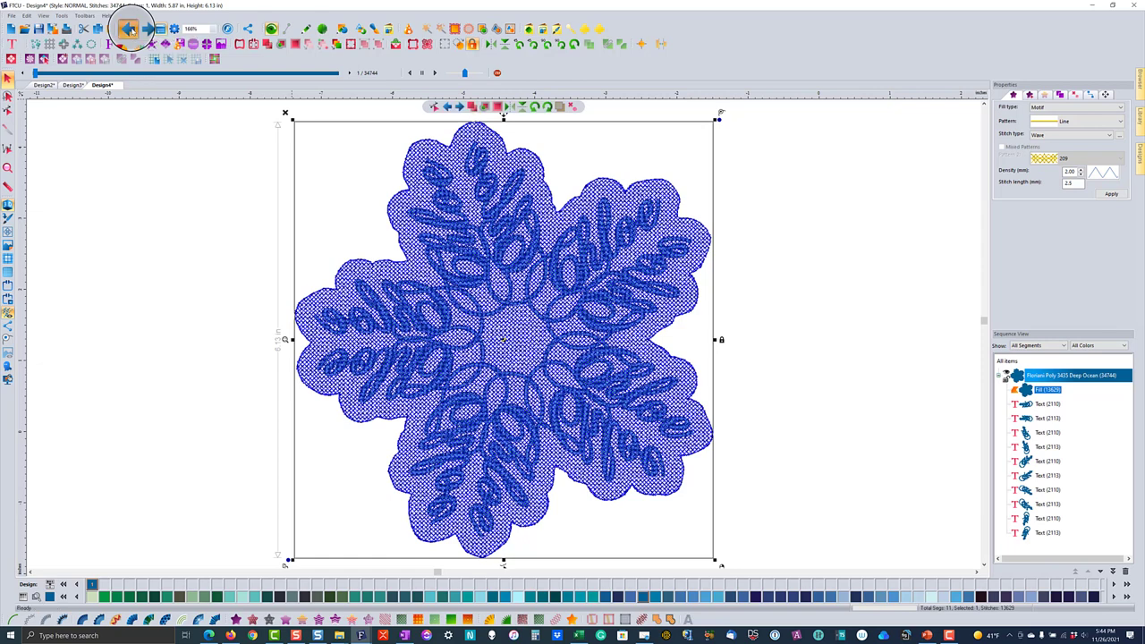
left_click(128, 29)
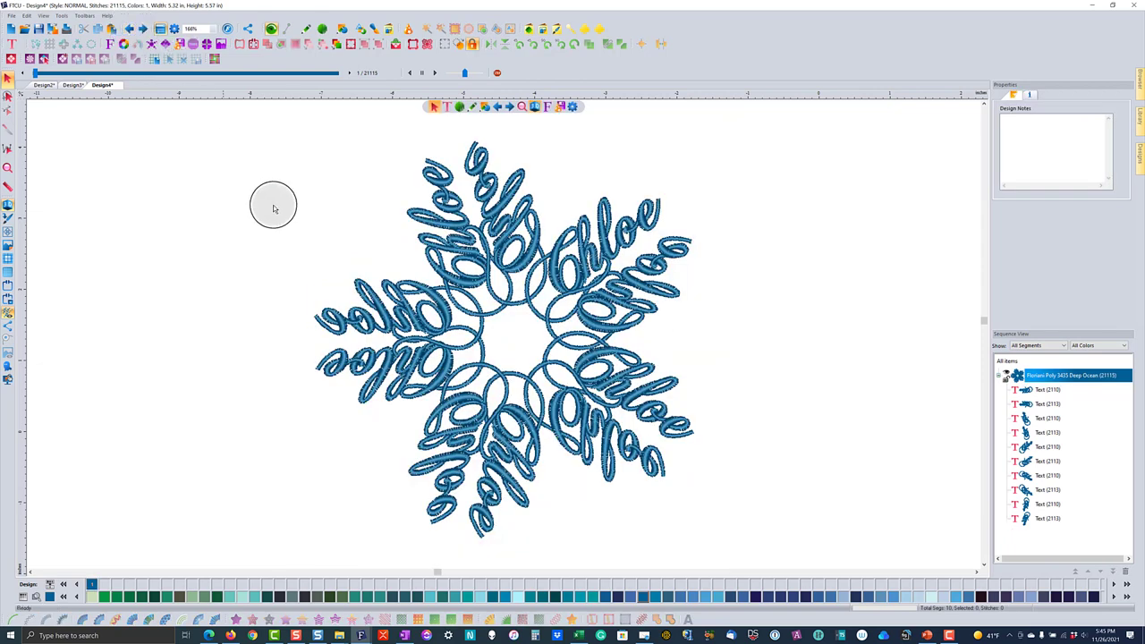
Add an Auto Nap Blocker with a 0.25 in offset from the outlines behind all the lettering, and convert it to lace.
left_click(1006, 360)
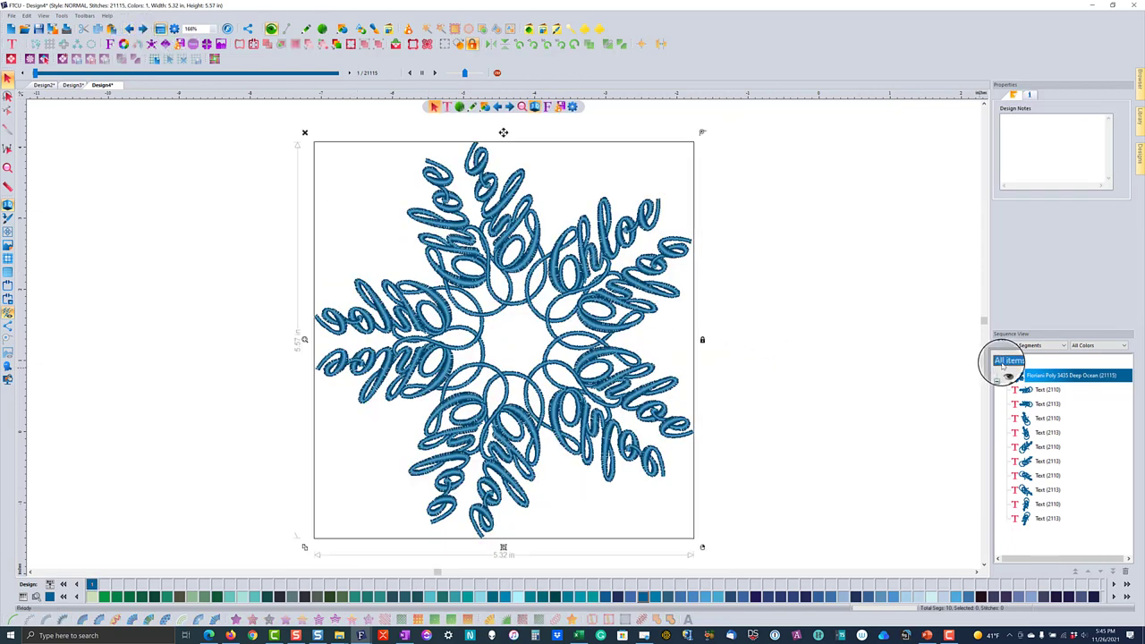
left_click(532, 308)
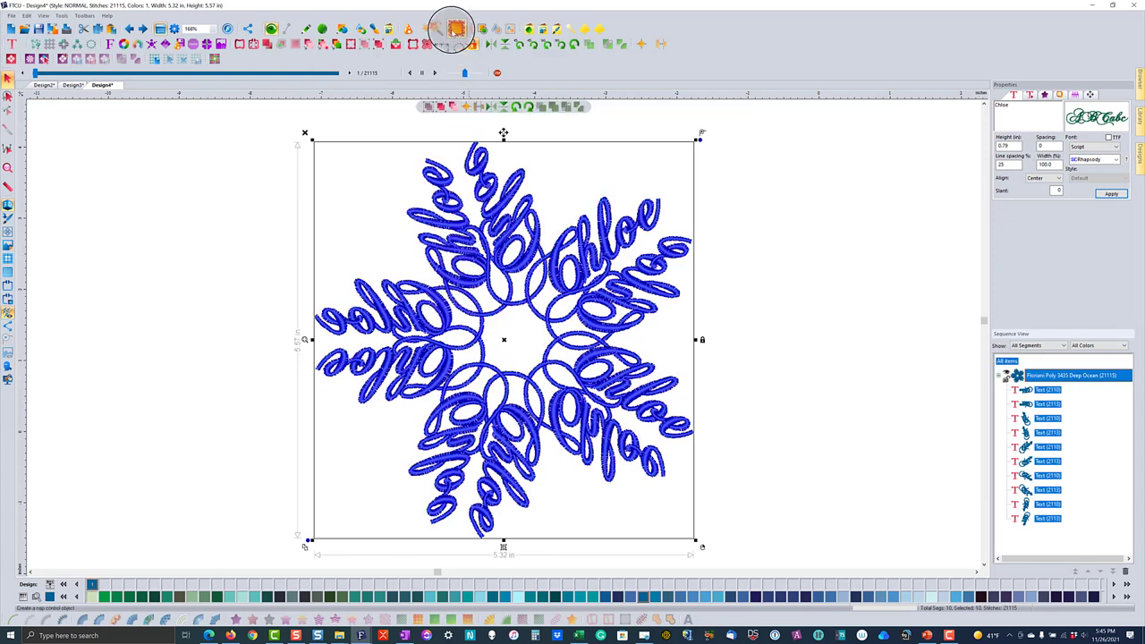
left_click(454, 29)
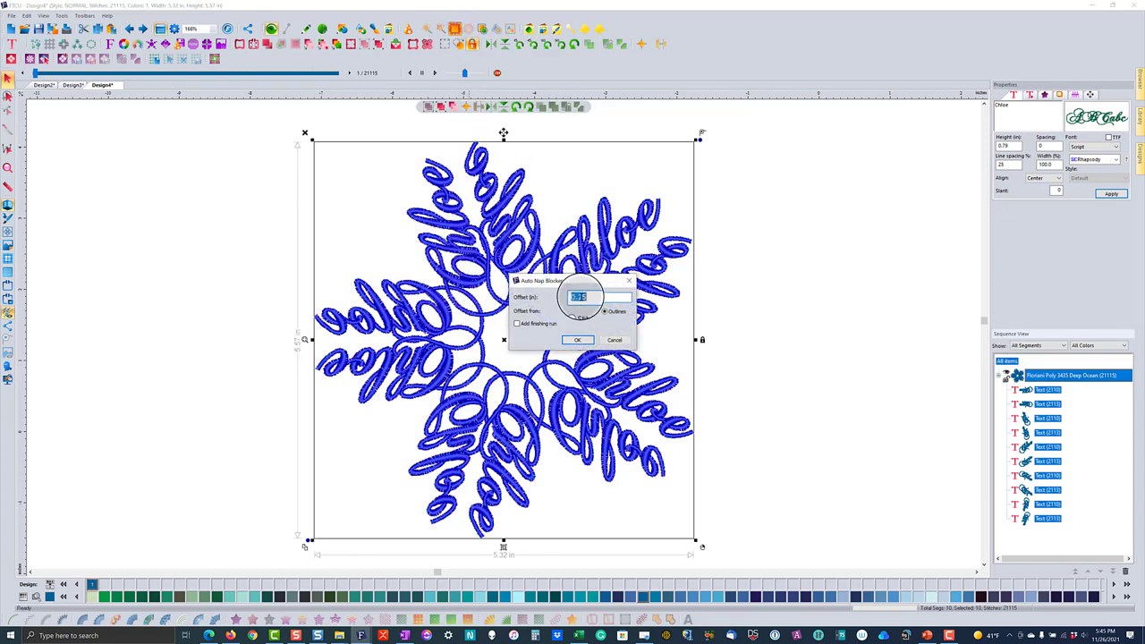
left_click(579, 340)
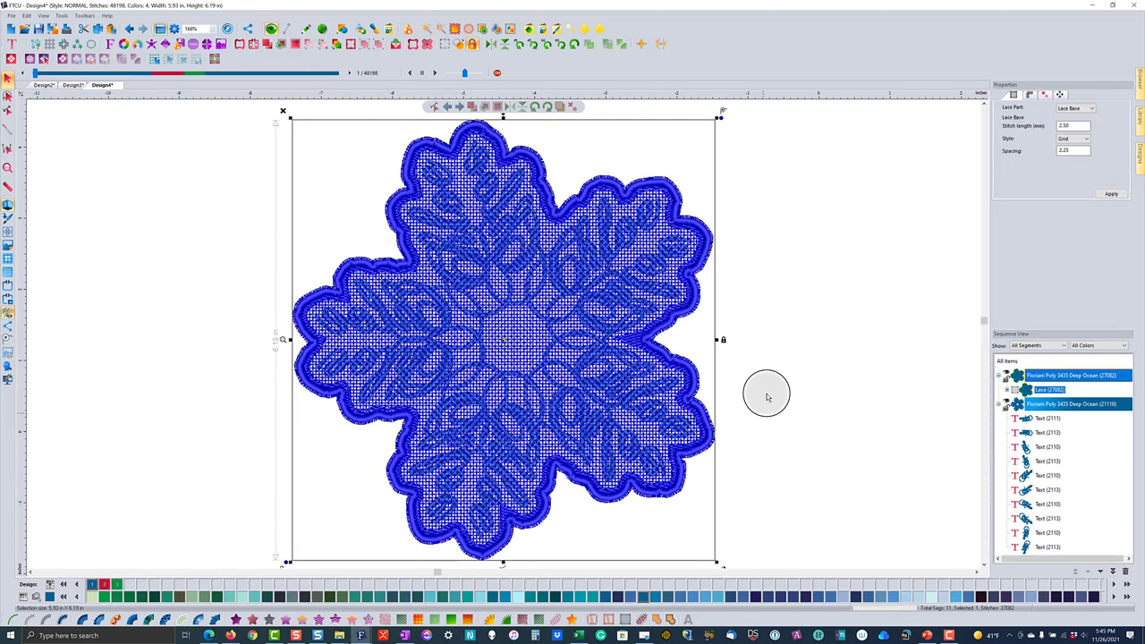
left_click(767, 387)
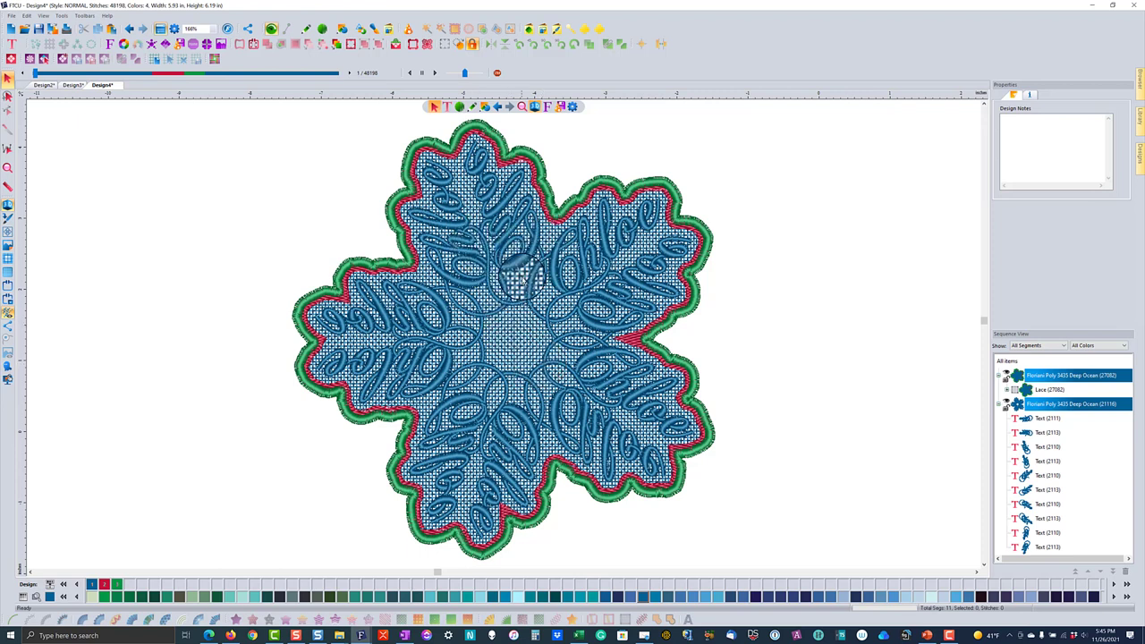
Try the design's Deep Pink and Spring Green thread colors on the snowflake lettering.
left_click(1055, 404)
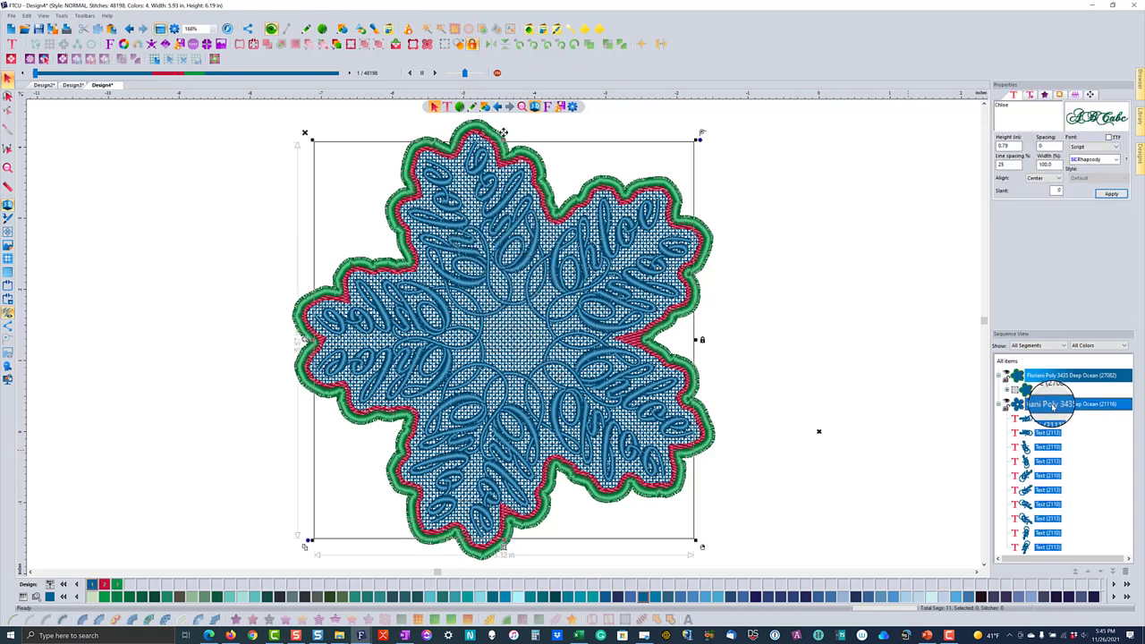
left_click(103, 585)
left_click(165, 452)
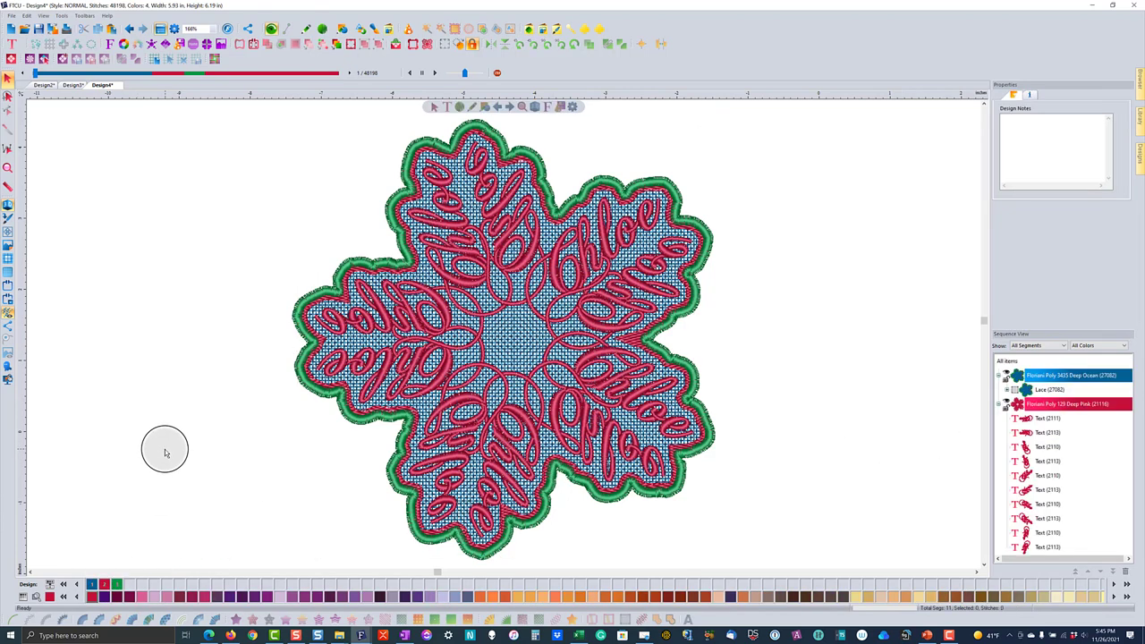
left_click(1055, 404)
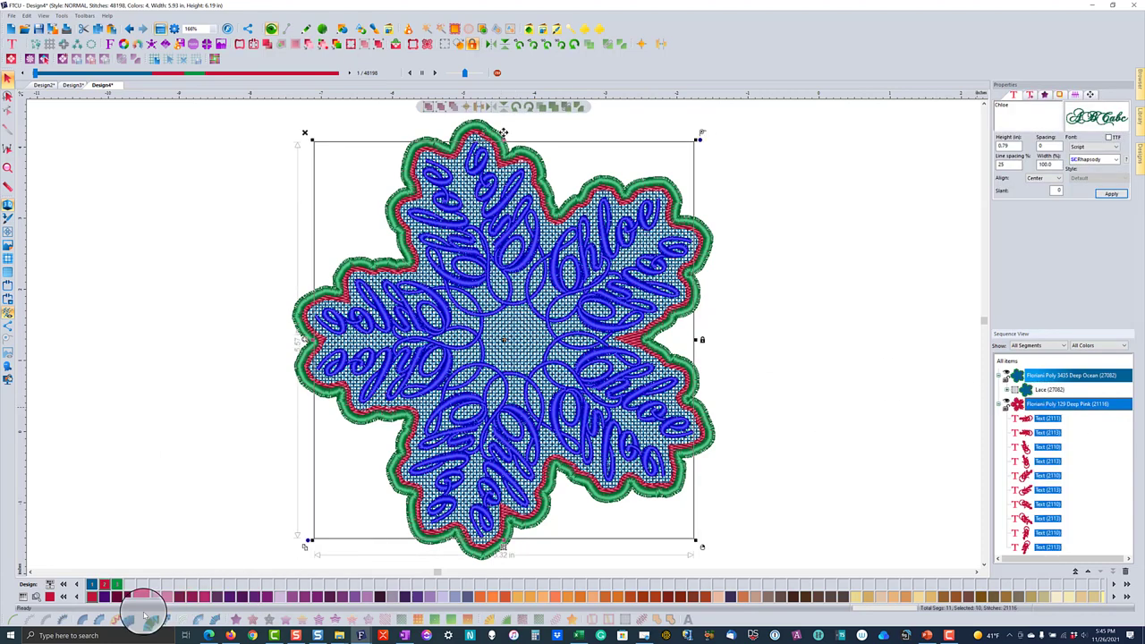
left_click(111, 583)
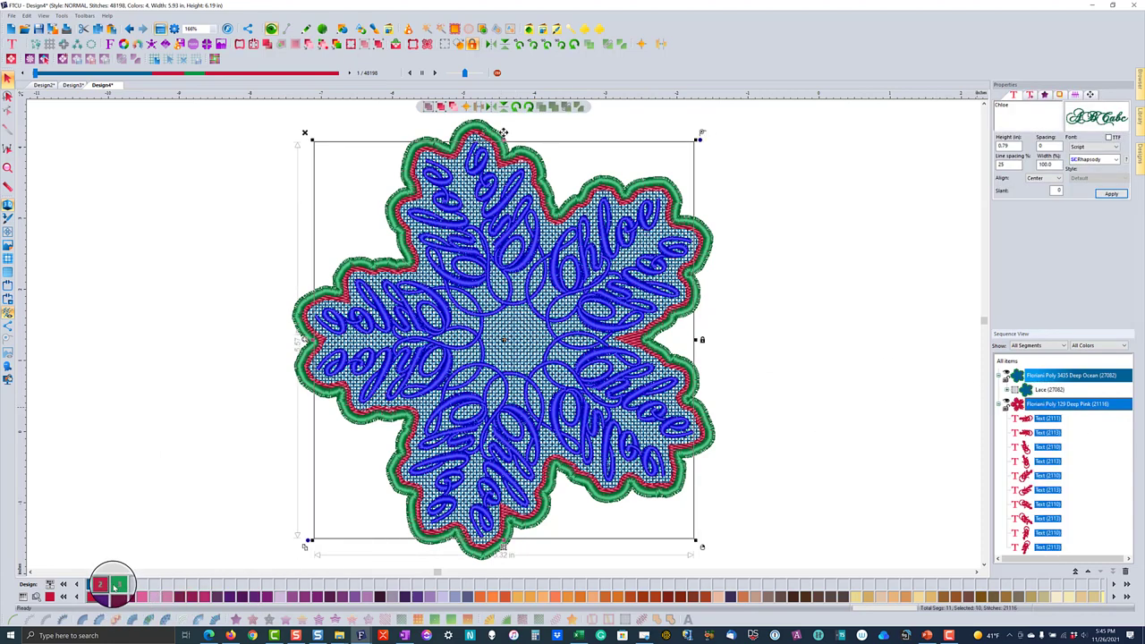
left_click(168, 458)
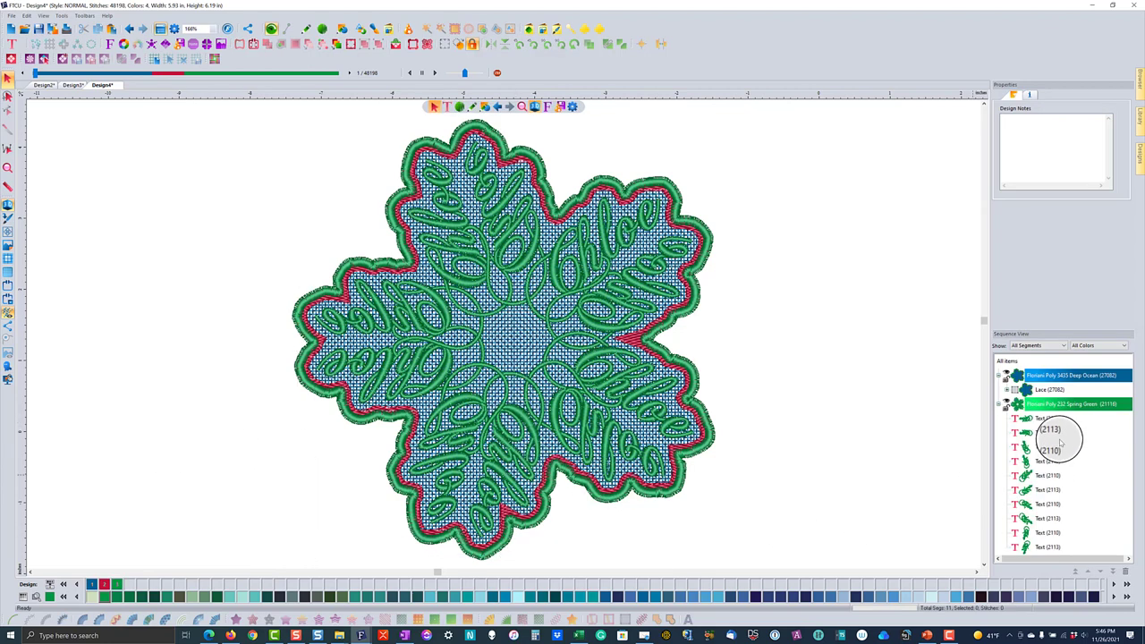
Recolor all the snowflake lettering to the thread color Floriani Poly 362 Pastel Blue.
left_click(1038, 409)
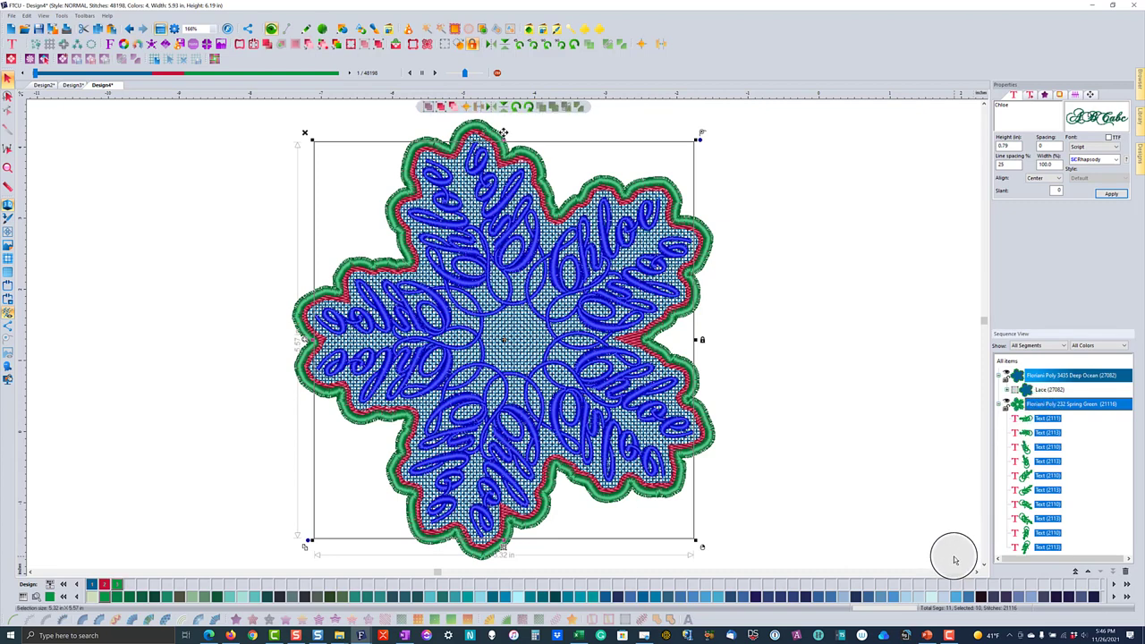
left_click(955, 596)
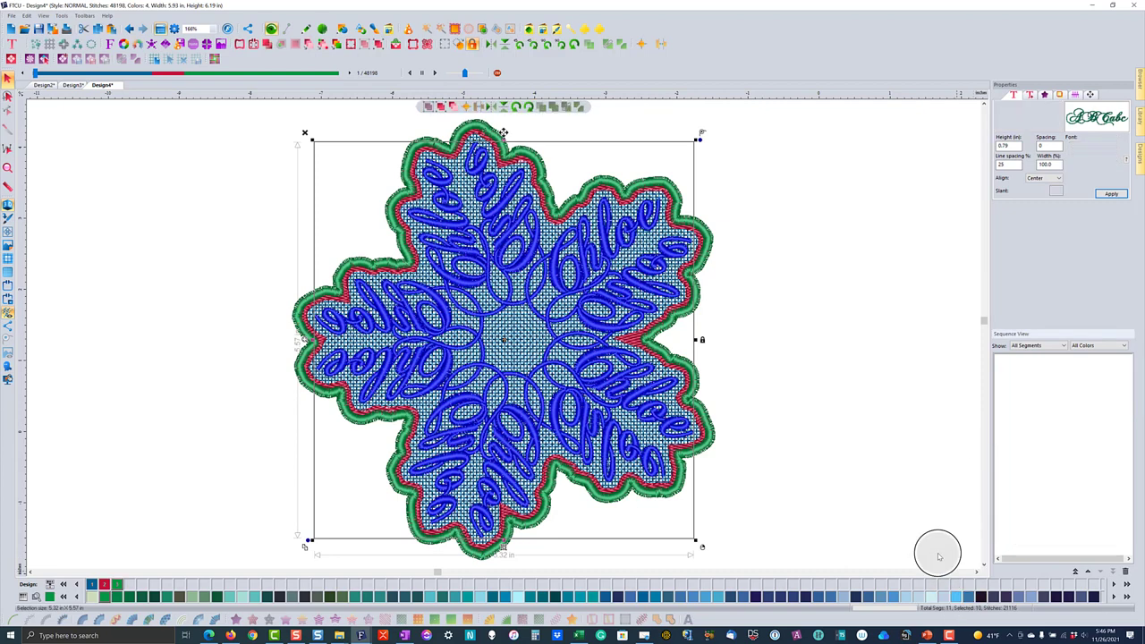
left_click(843, 440)
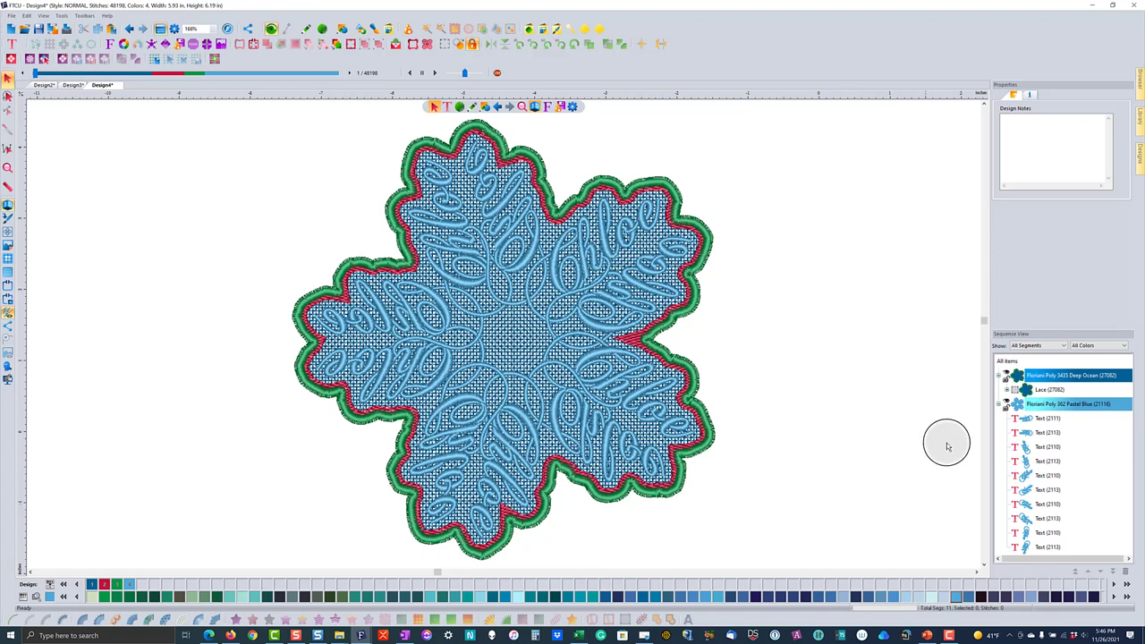
Recolor the lace's first and third colors to Floriani Poly 361 Light Blue and its second to Floriani Poly 362 Pastel Blue.
left_click(1006, 390)
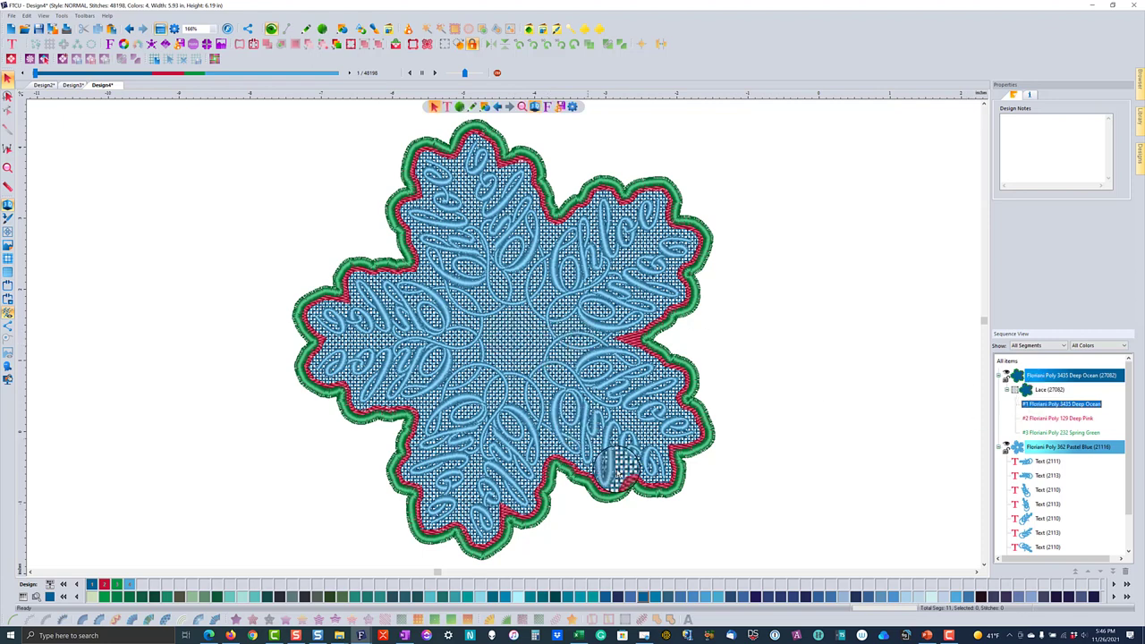
left_click(931, 596)
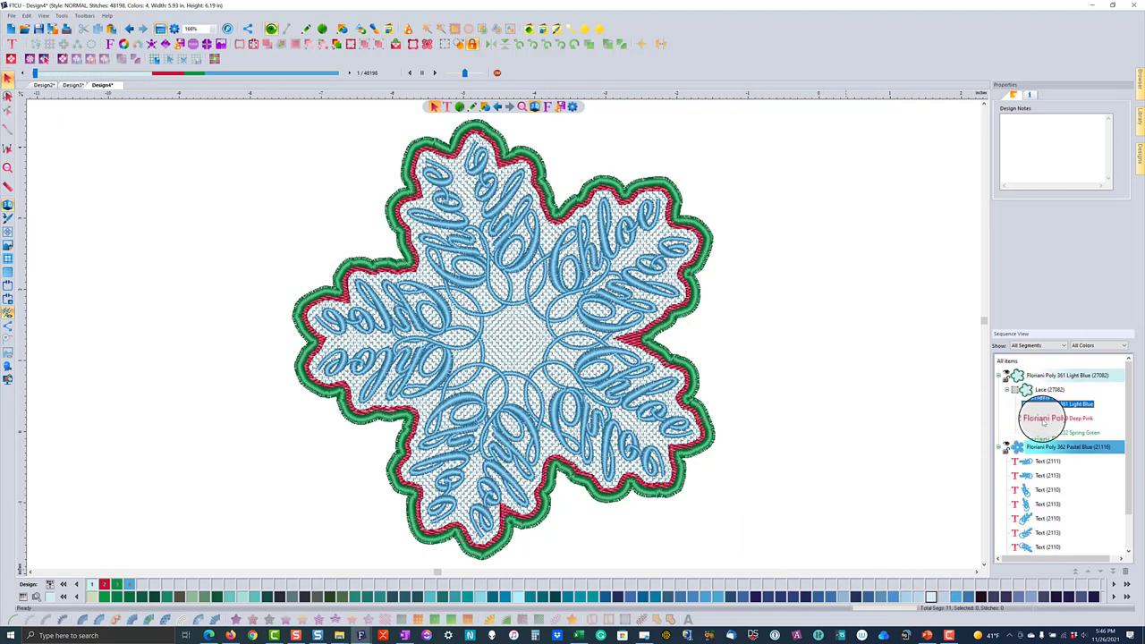
left_click(1042, 418)
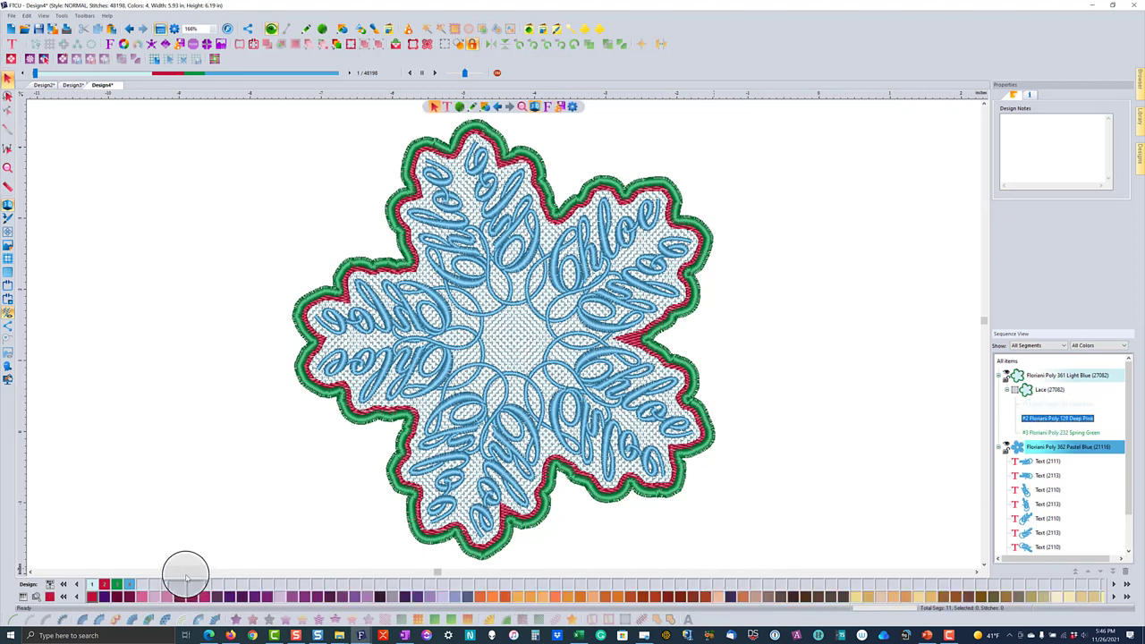
left_click(129, 585)
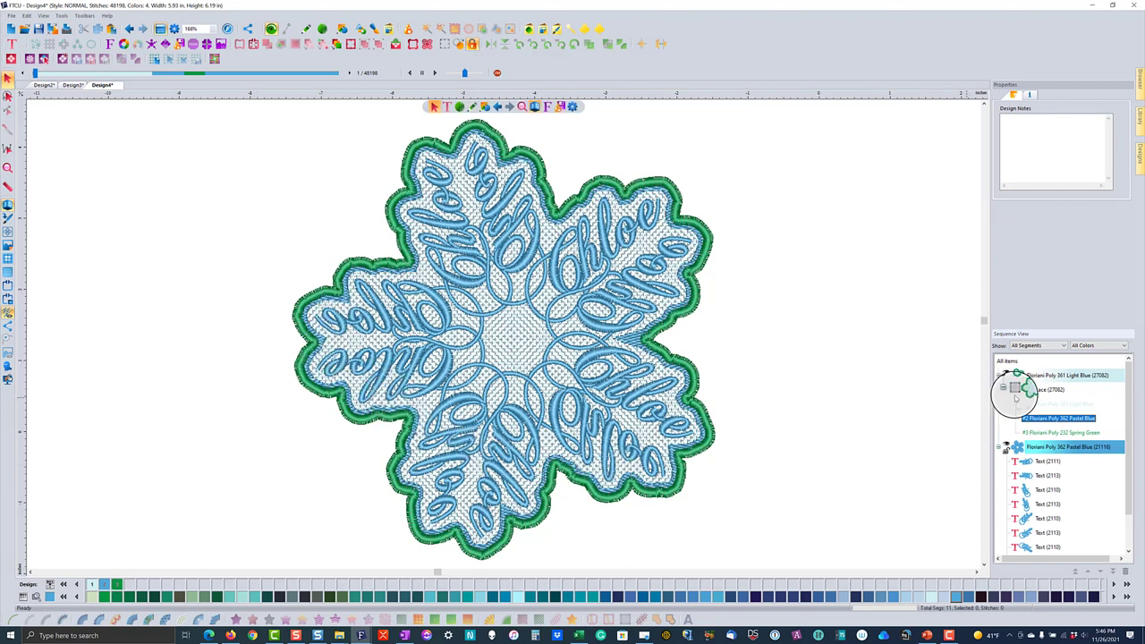
left_click(1045, 433)
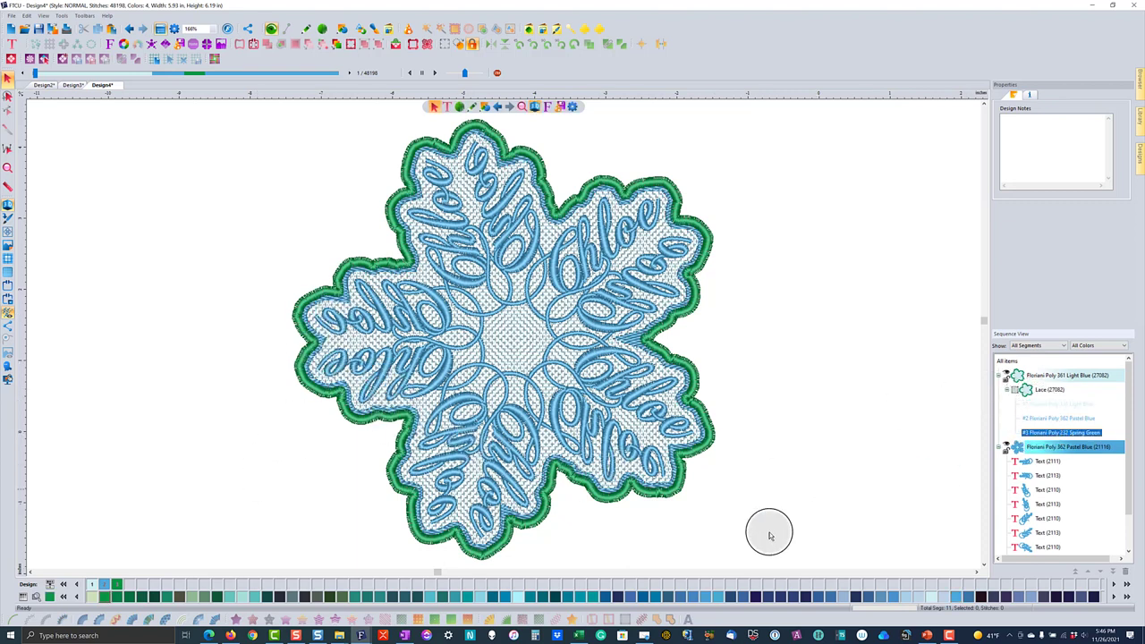
left_click(932, 598)
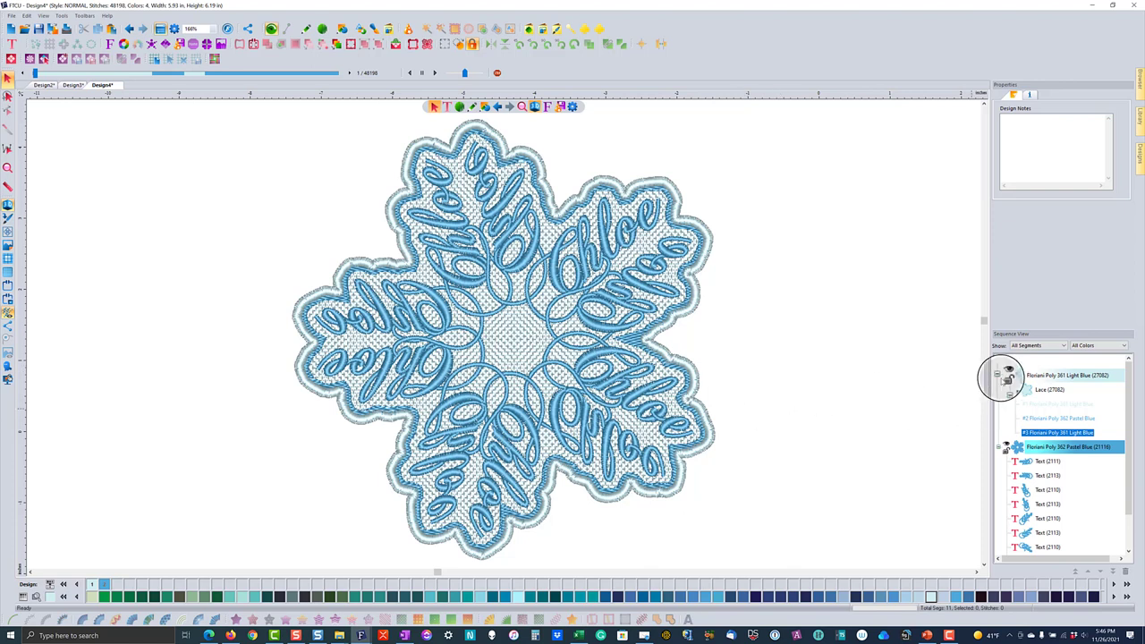
left_click(999, 375)
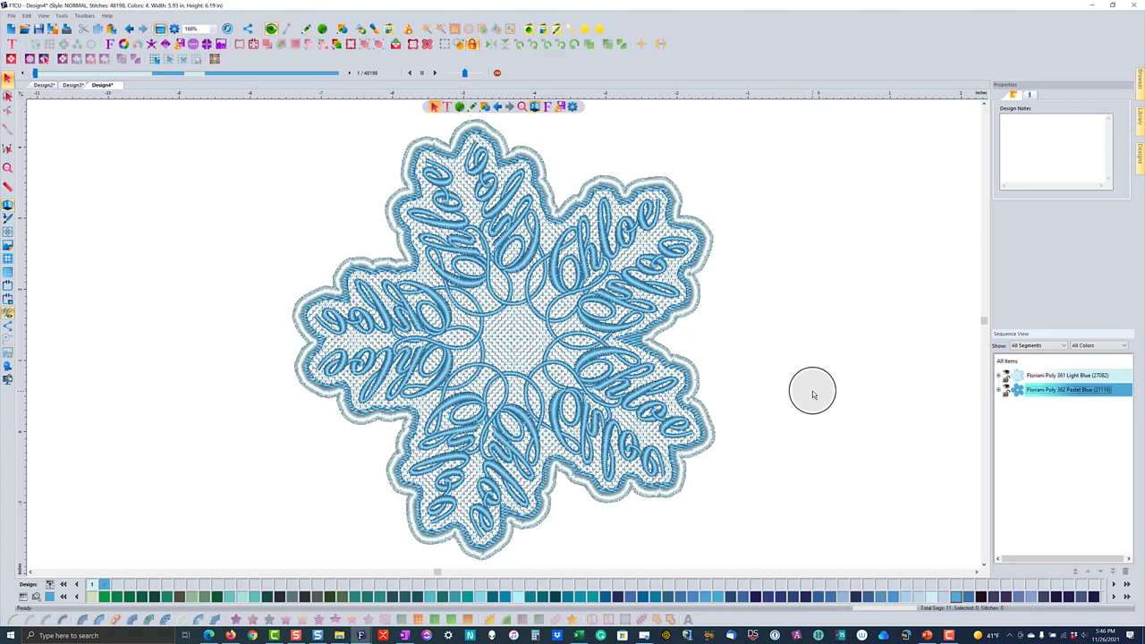
Select the whole design and rotate it clockwise so that one snowflake arm points straight up.
scroll(813, 394, "down", 1)
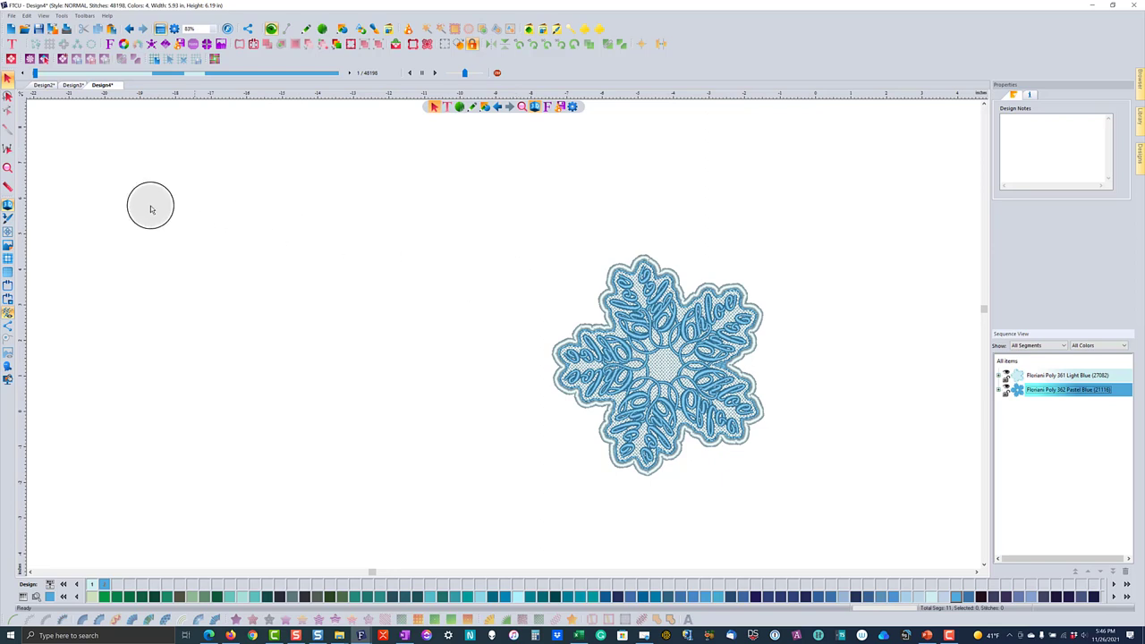
left_click(7, 168)
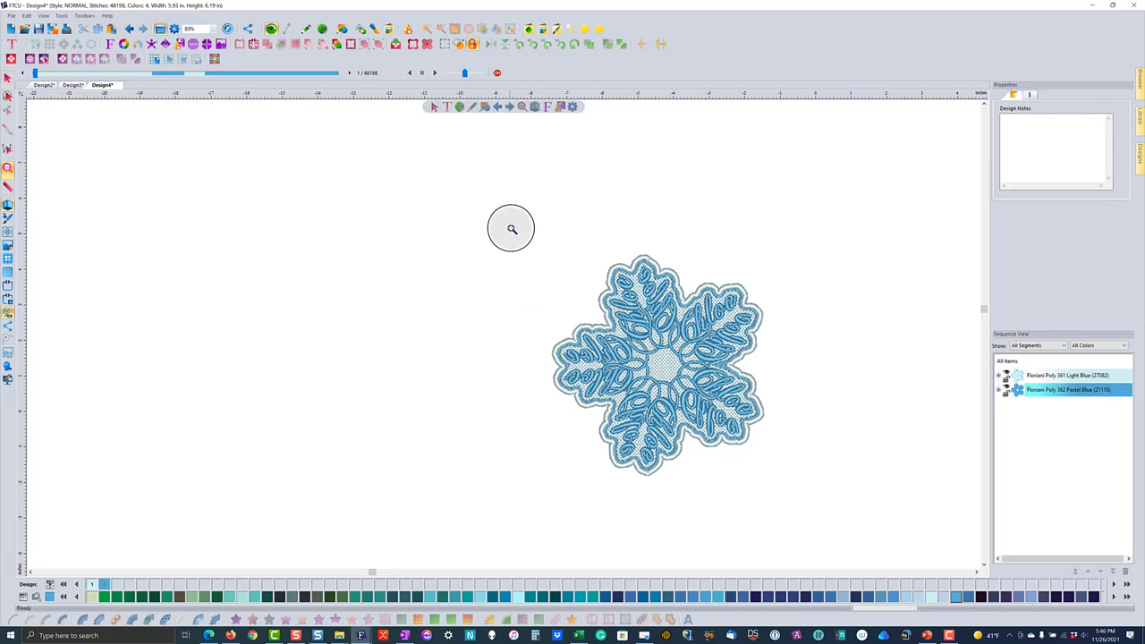
left_click_drag(512, 225, 787, 471)
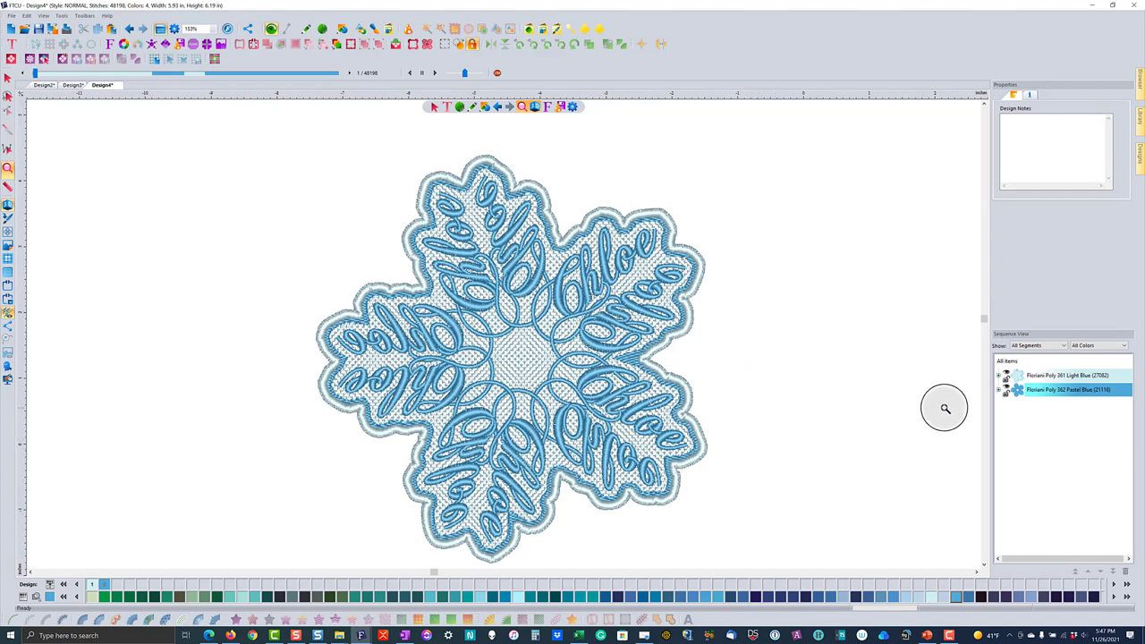
left_click(1008, 361)
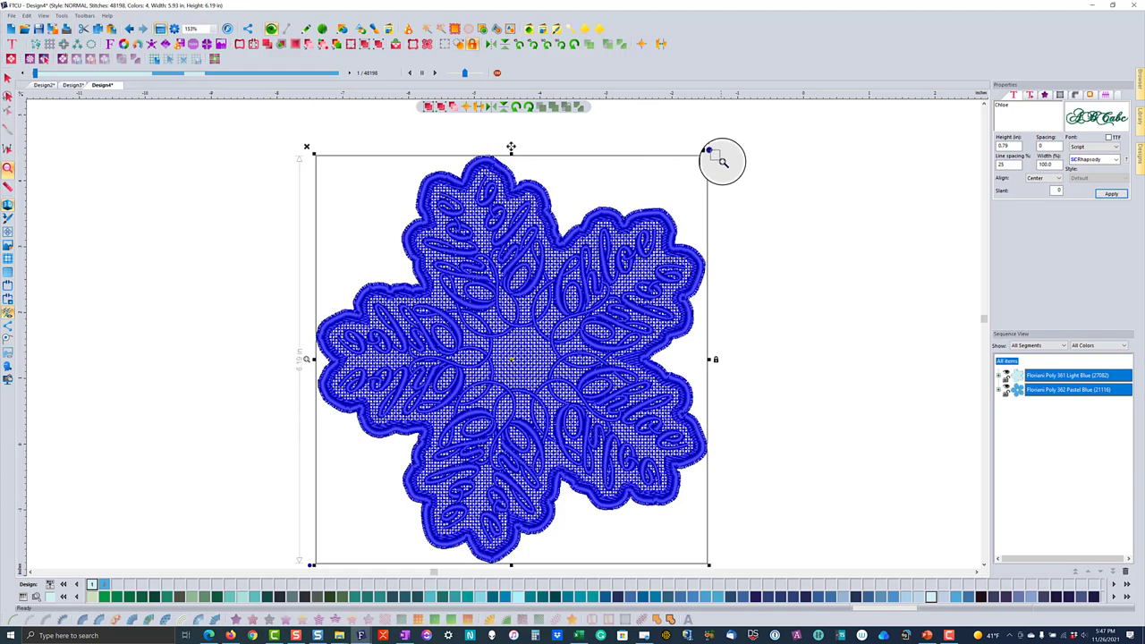
left_click(738, 175)
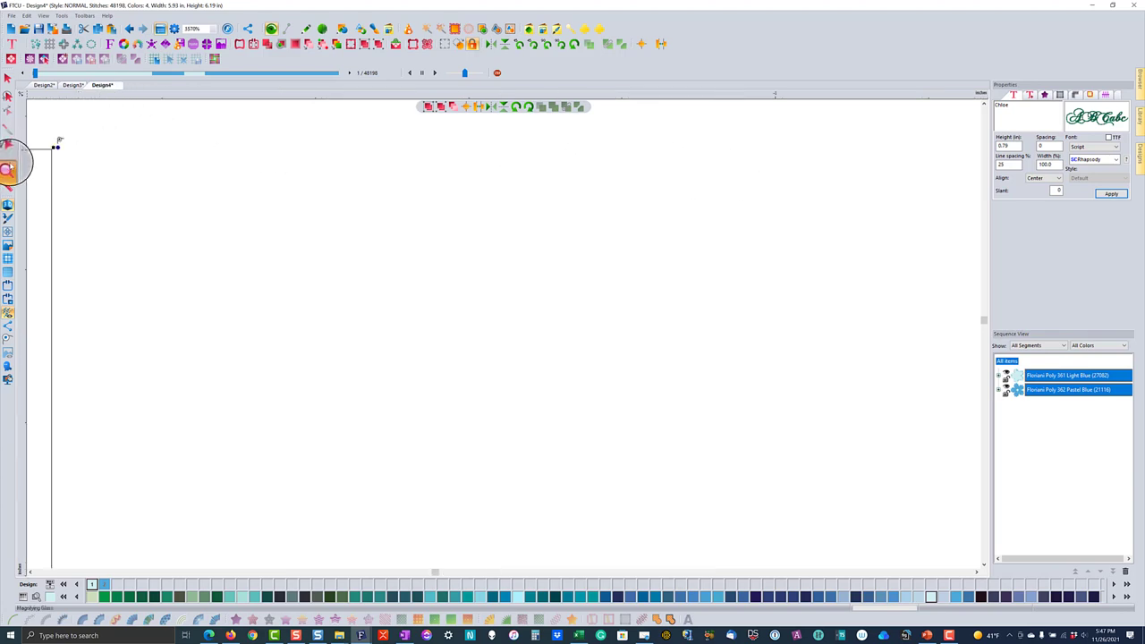
left_click(8, 76)
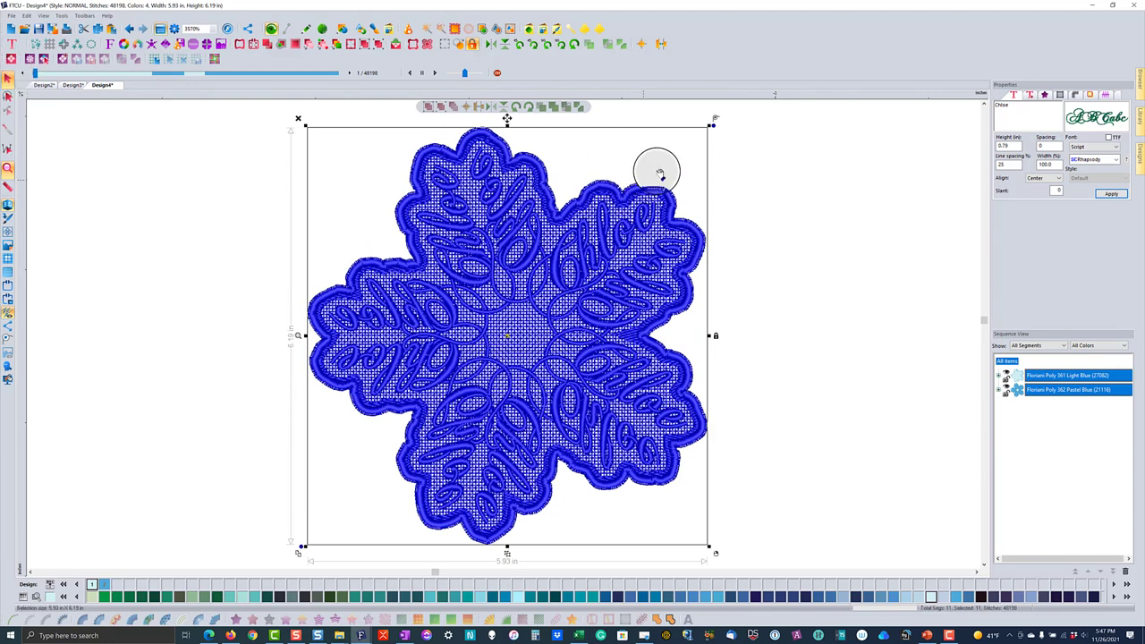
left_click(716, 121)
left_click_drag(733, 138, 784, 196)
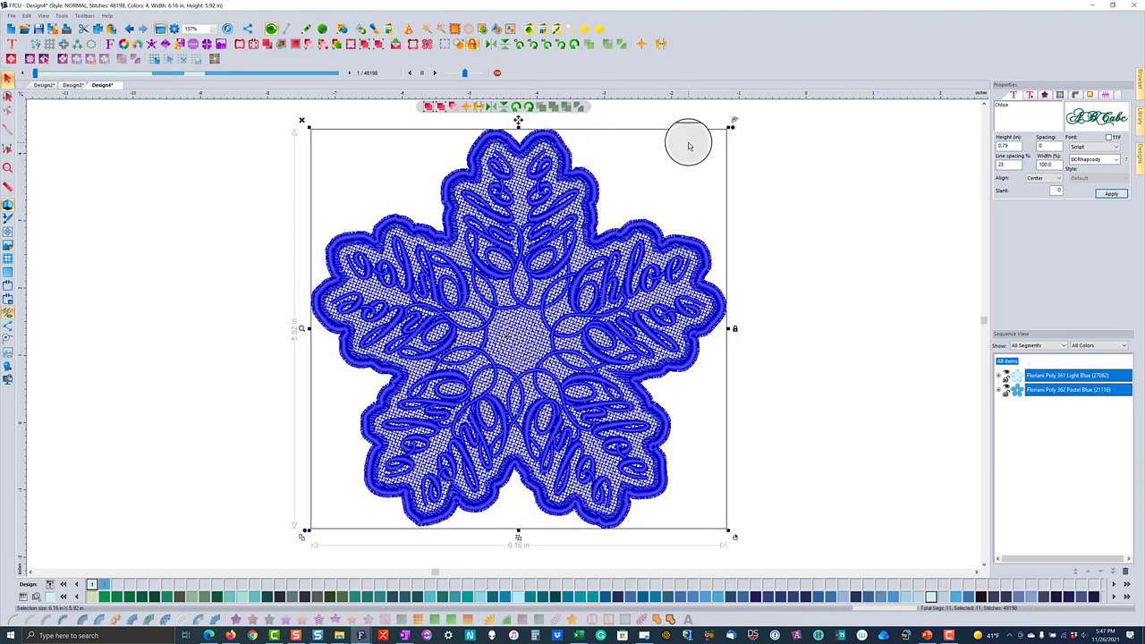
Fine-tune the design's rotation in small increments until the upper arm stands upright and the snowflake sits level.
left_click(732, 126)
left_click_drag(732, 126, 745, 149)
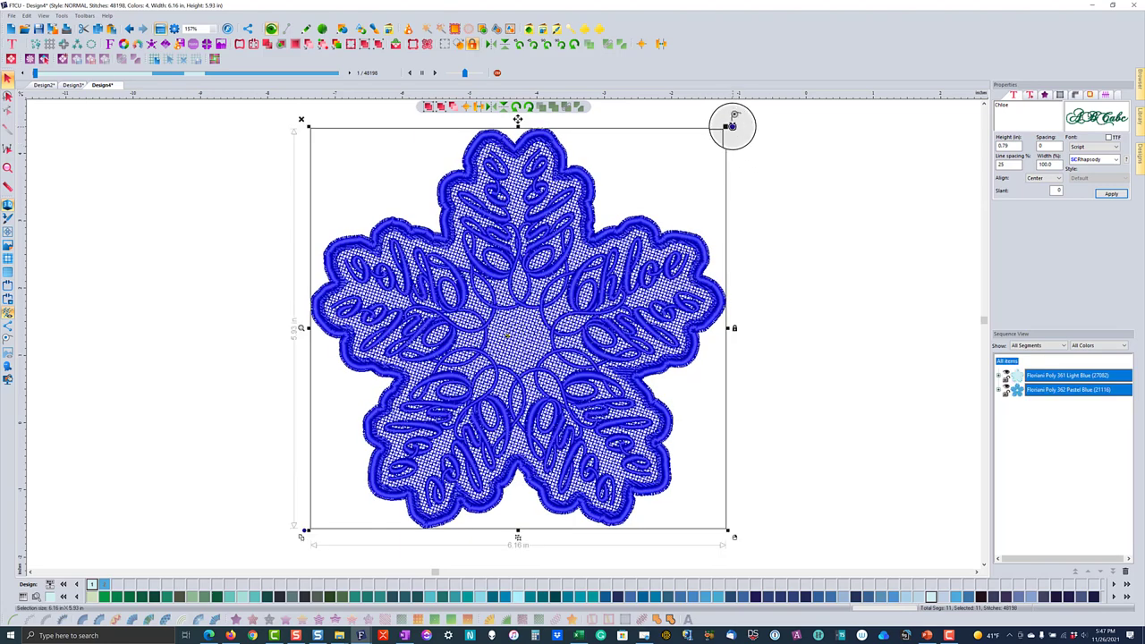
left_click(734, 126)
left_click_drag(734, 126, 733, 128)
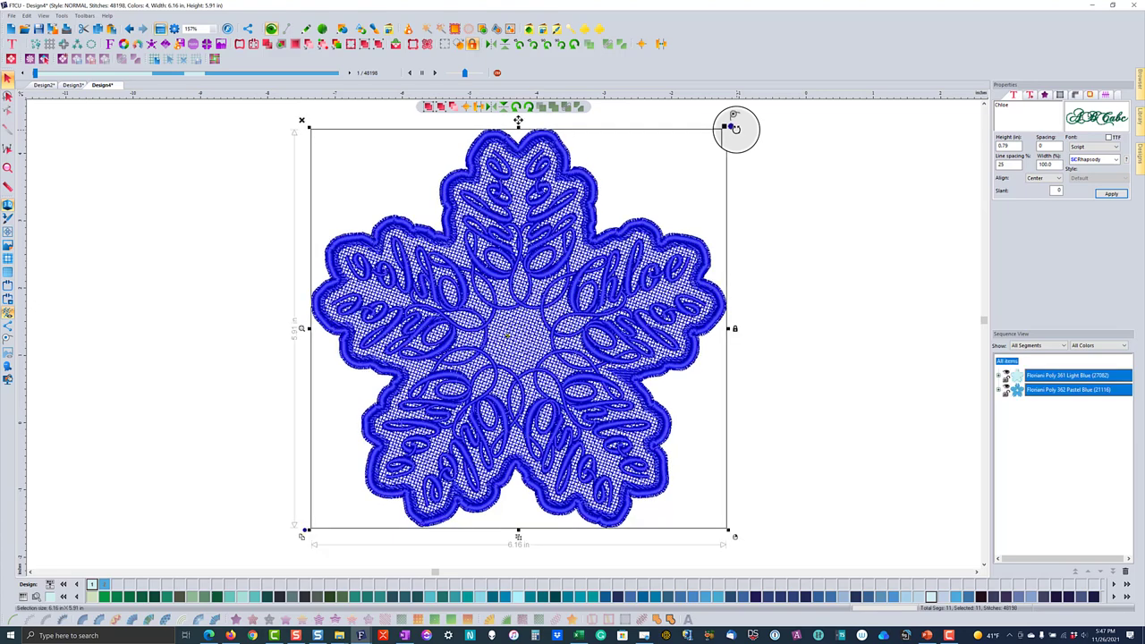
Draw an open inverted-V artwork path, about 0.3 in wide and tall, over the notch at the snowflake's upper tip.
left_click(984, 104)
left_click(807, 184)
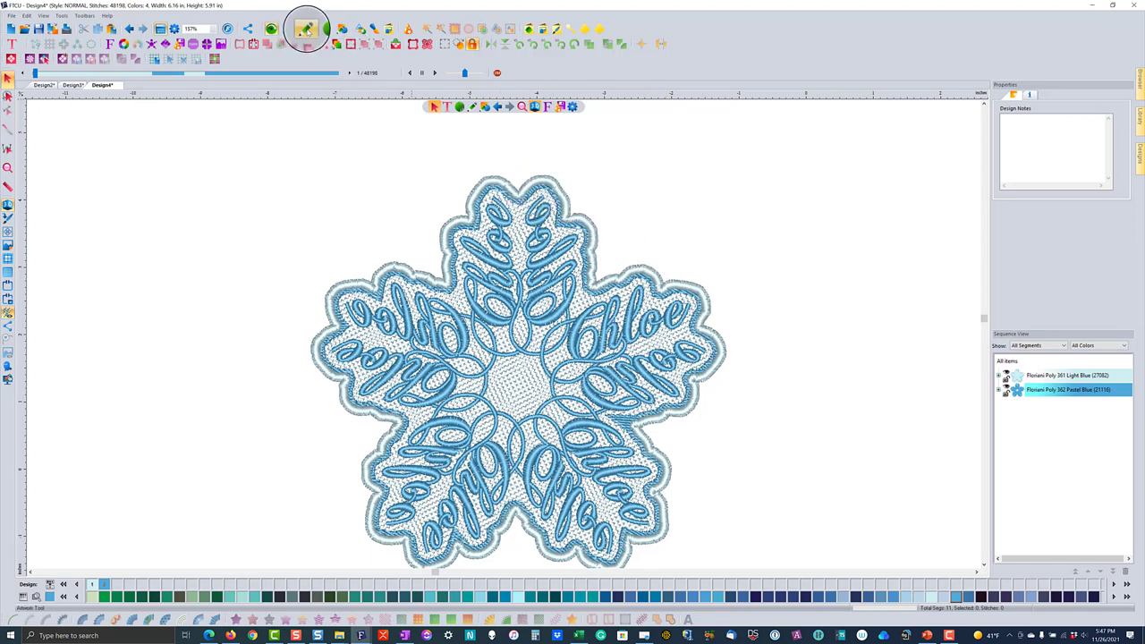
left_click(305, 28)
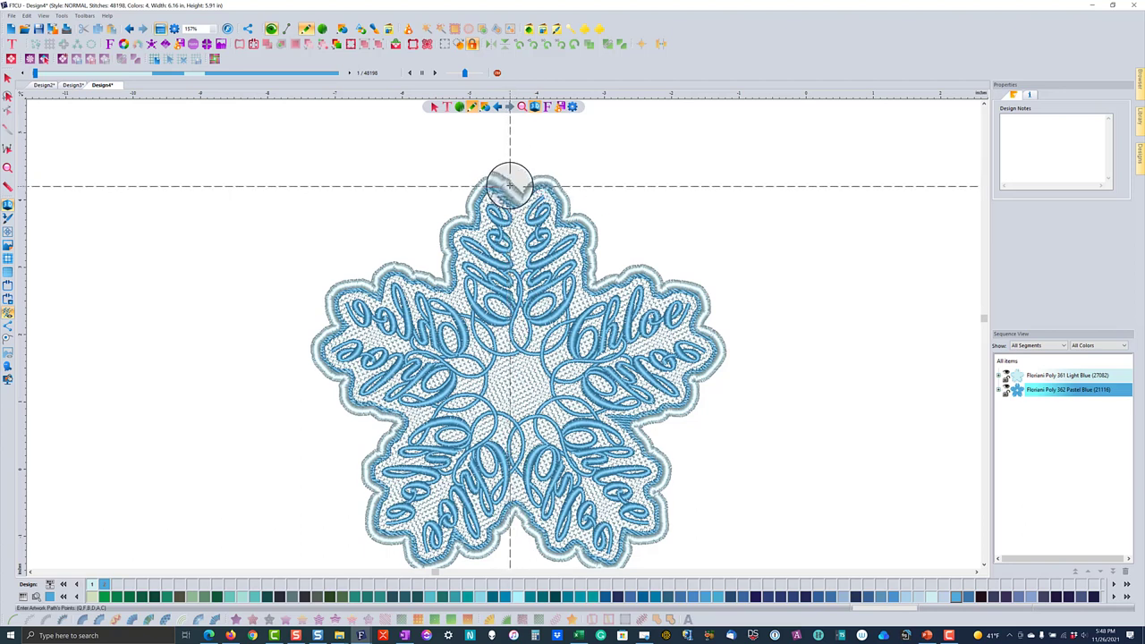
left_click(507, 186)
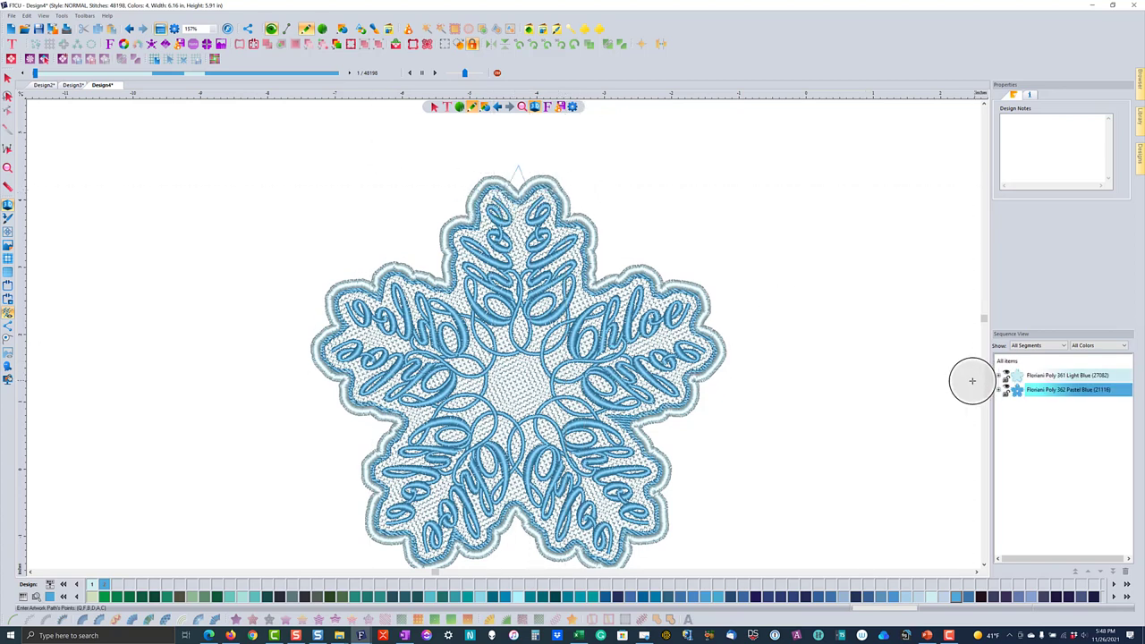
Reshape the inverted-V artwork into a rounded hanging loop with a symmetrical top node and both ends overlapping the lace border.
left_click(1000, 390)
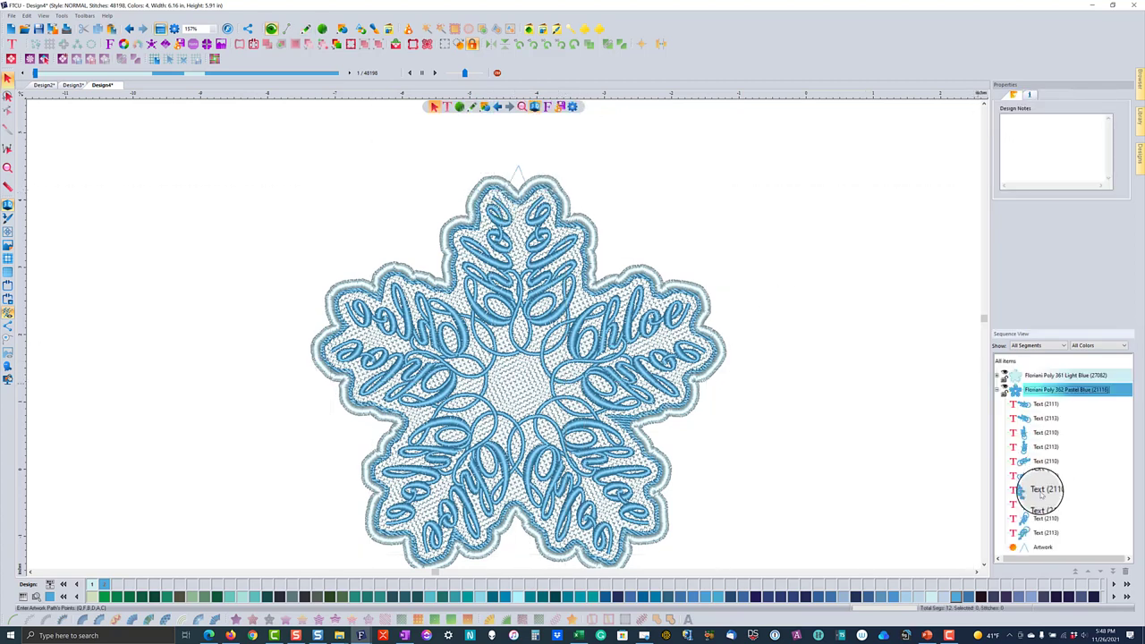
left_click(1041, 547)
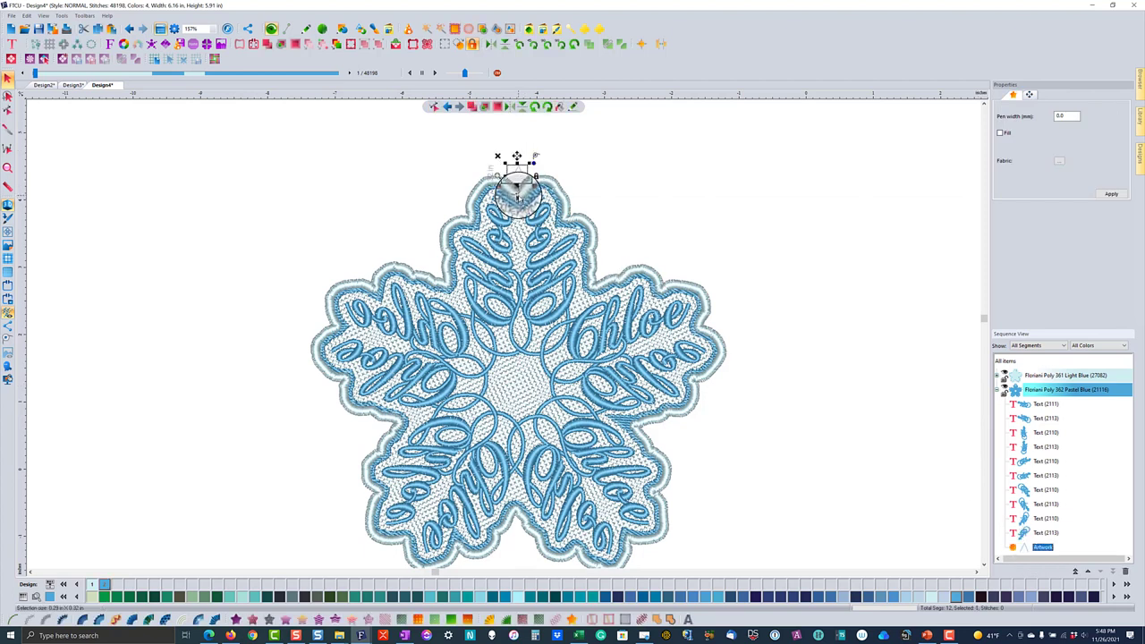
left_click(433, 106)
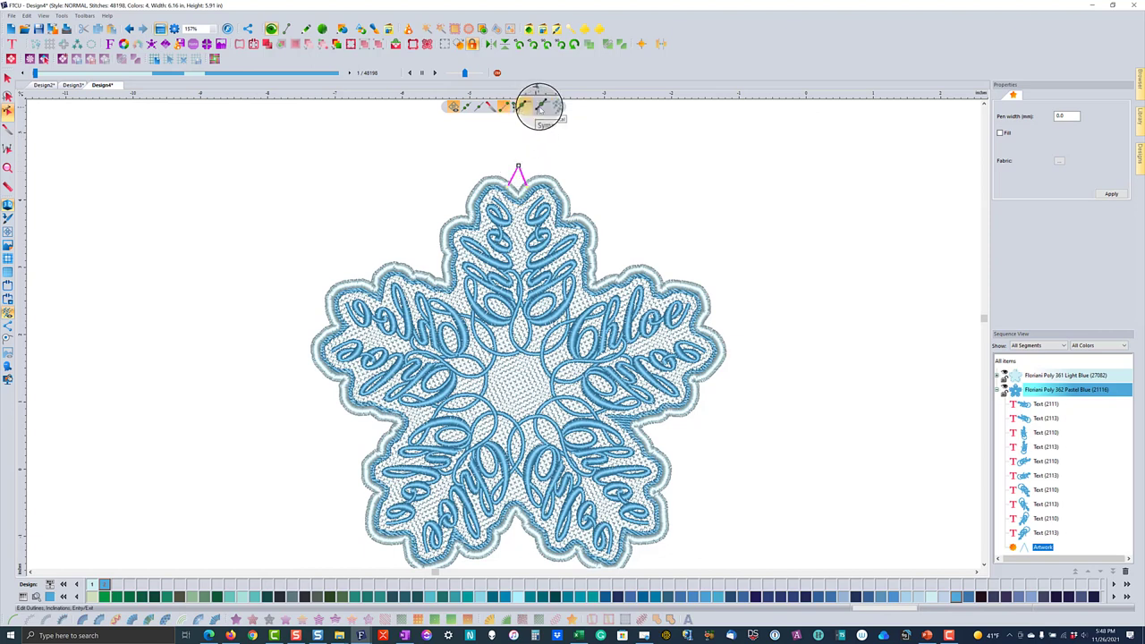
left_click(540, 107)
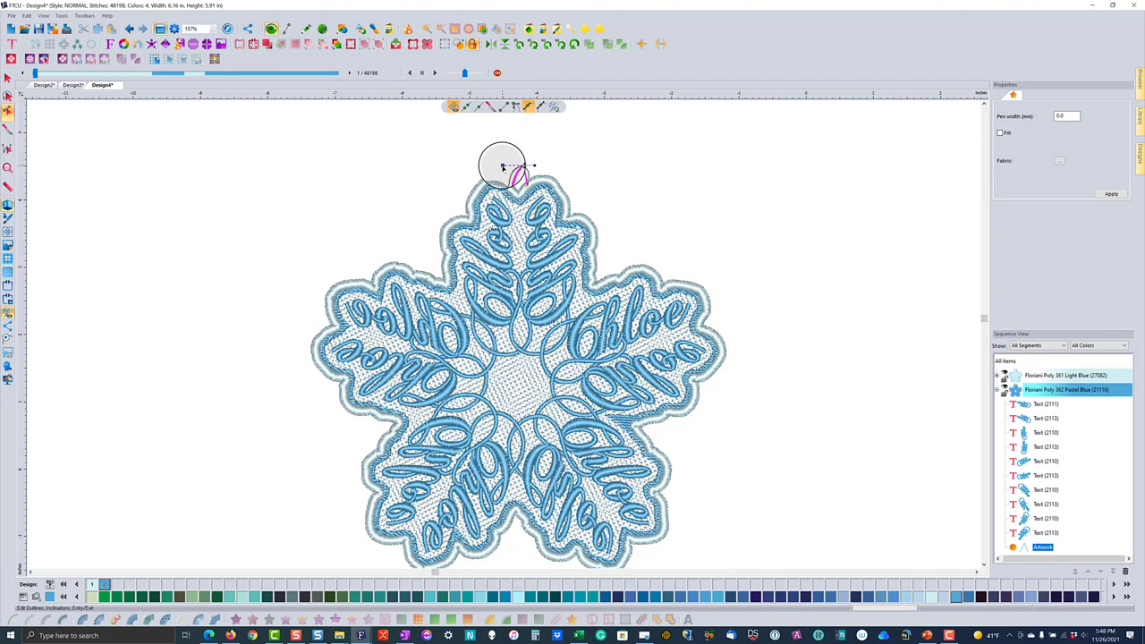
left_click(534, 168)
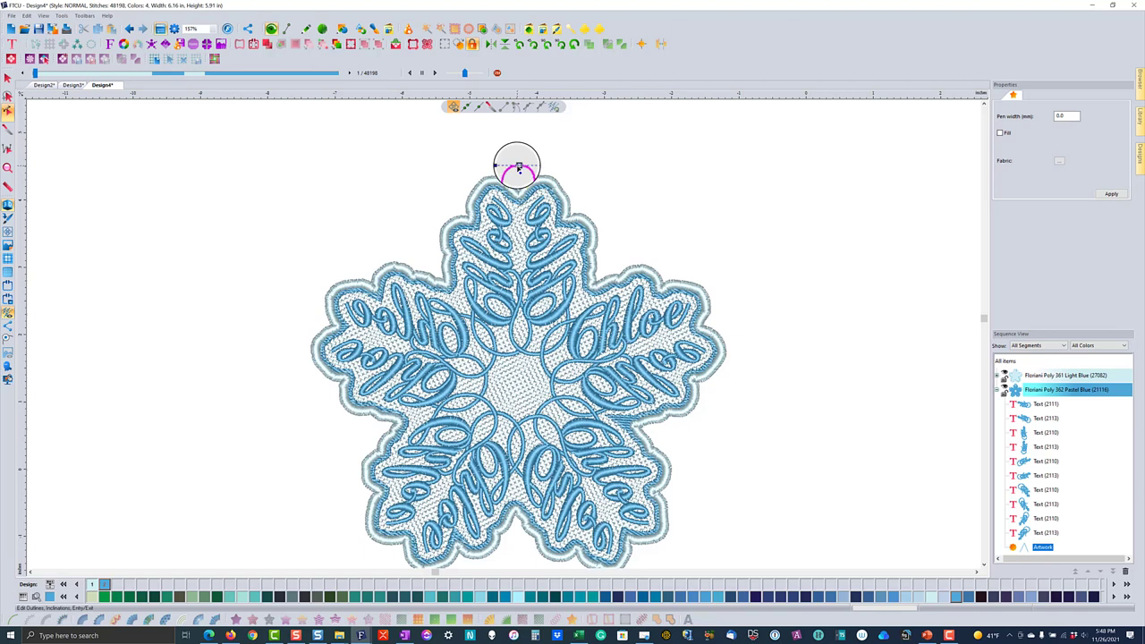
left_click_drag(519, 167, 535, 167)
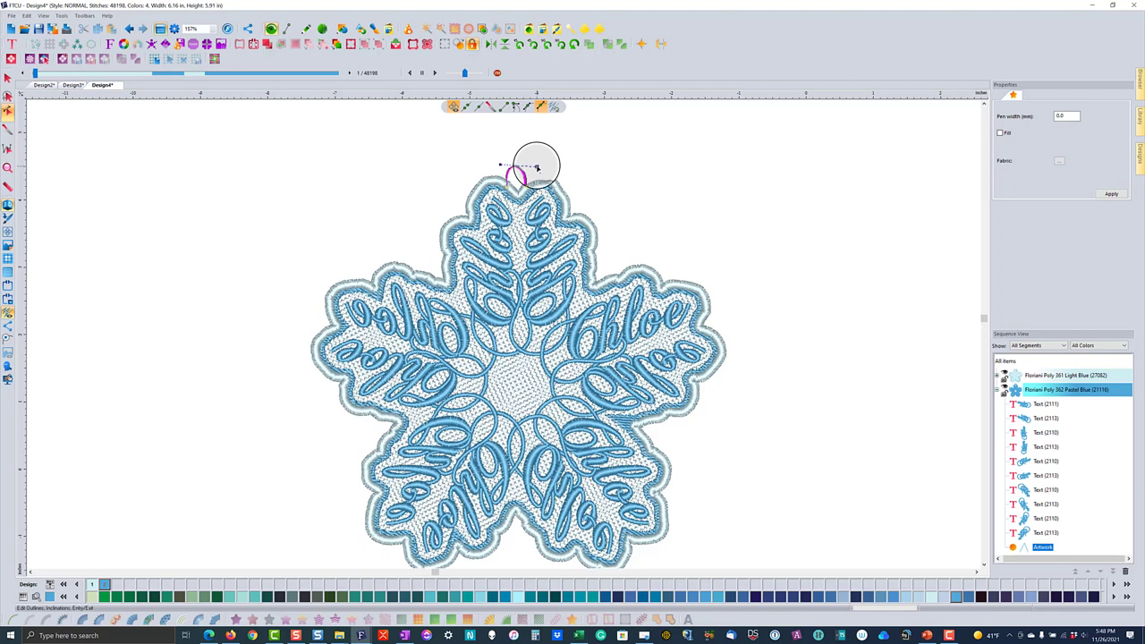
left_click_drag(537, 166, 518, 167)
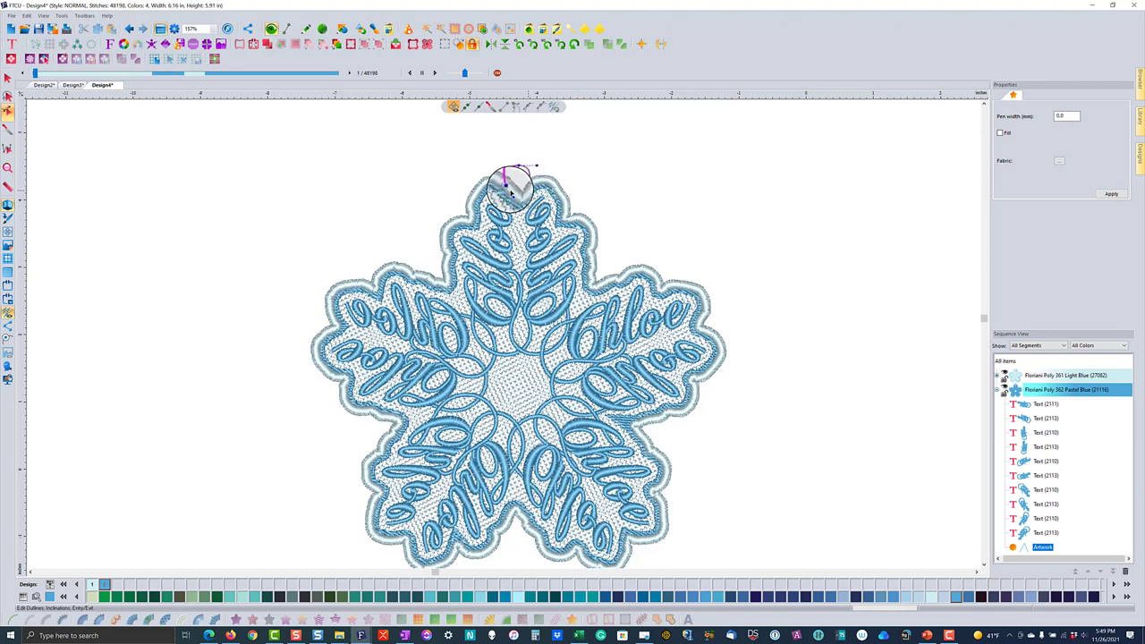
left_click(507, 188)
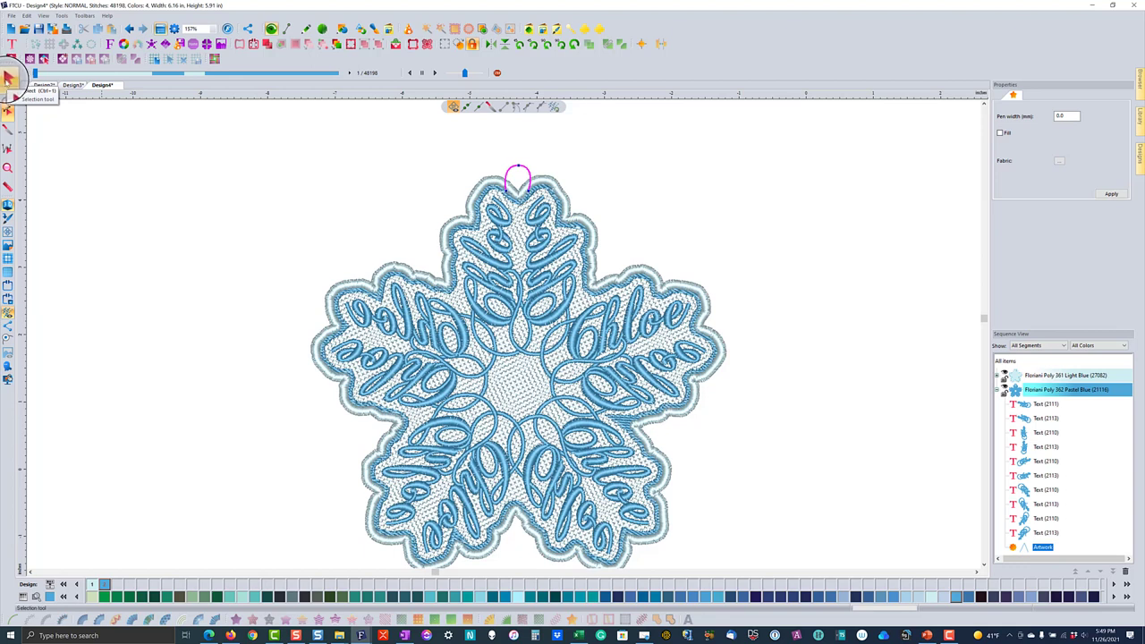
Convert the loop artwork at the upper tip to Mesh Steil stitches.
left_click(9, 79)
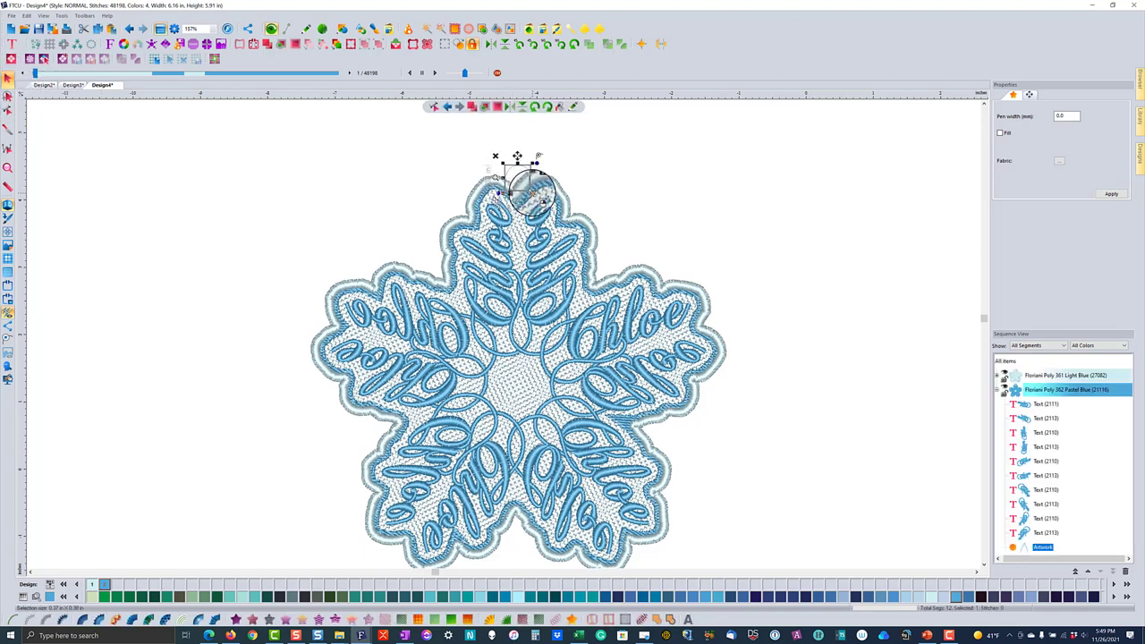
left_click(640, 619)
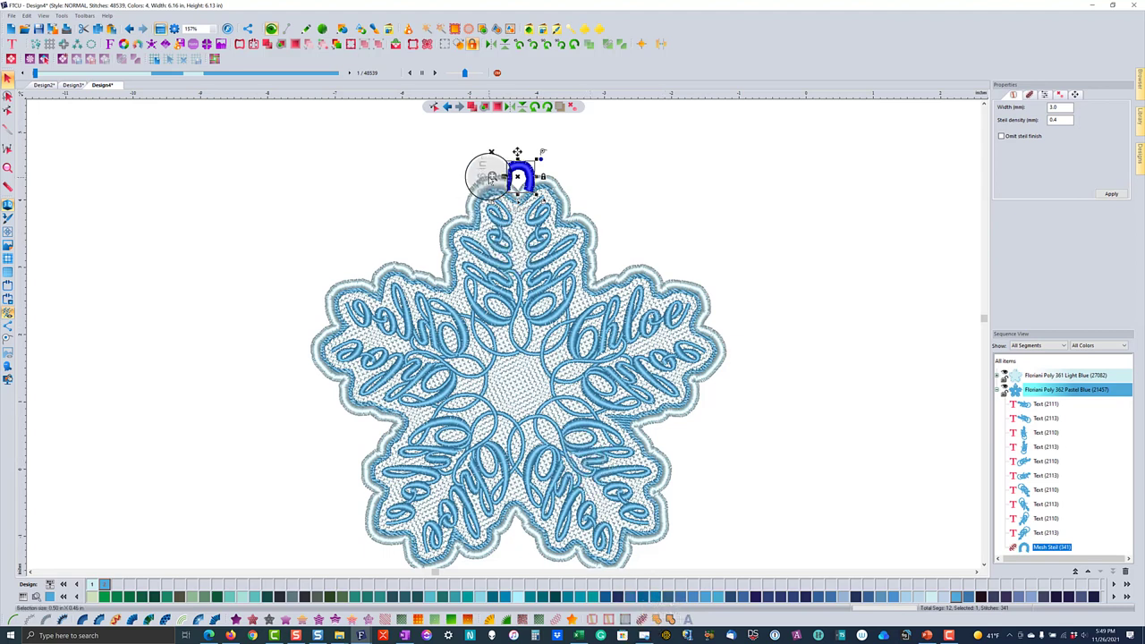
key("z")
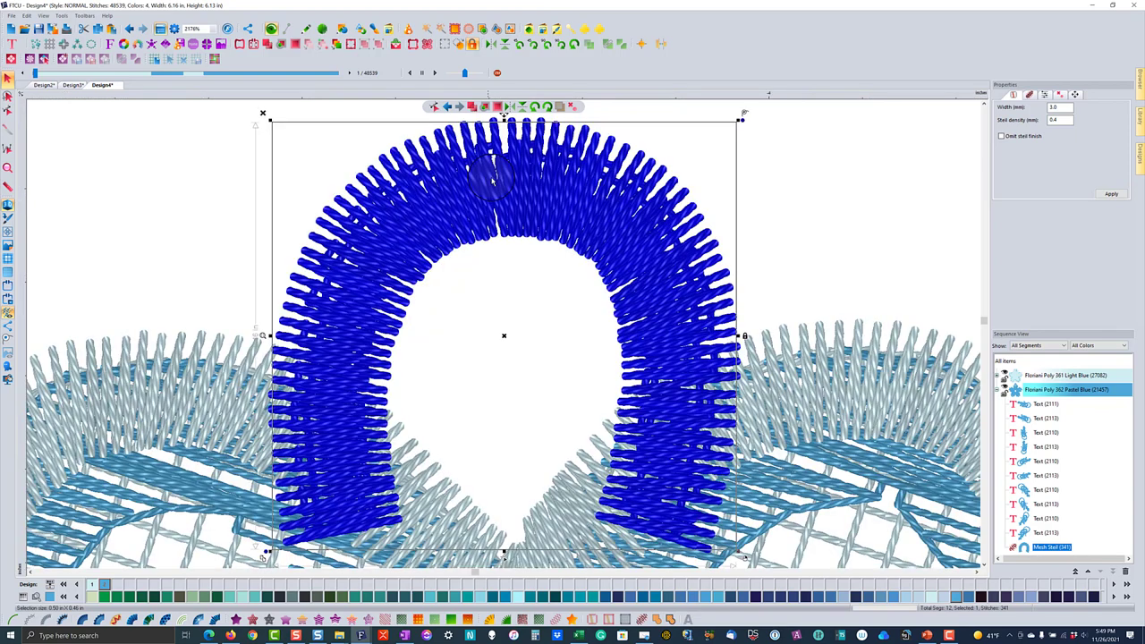
left_click(787, 240)
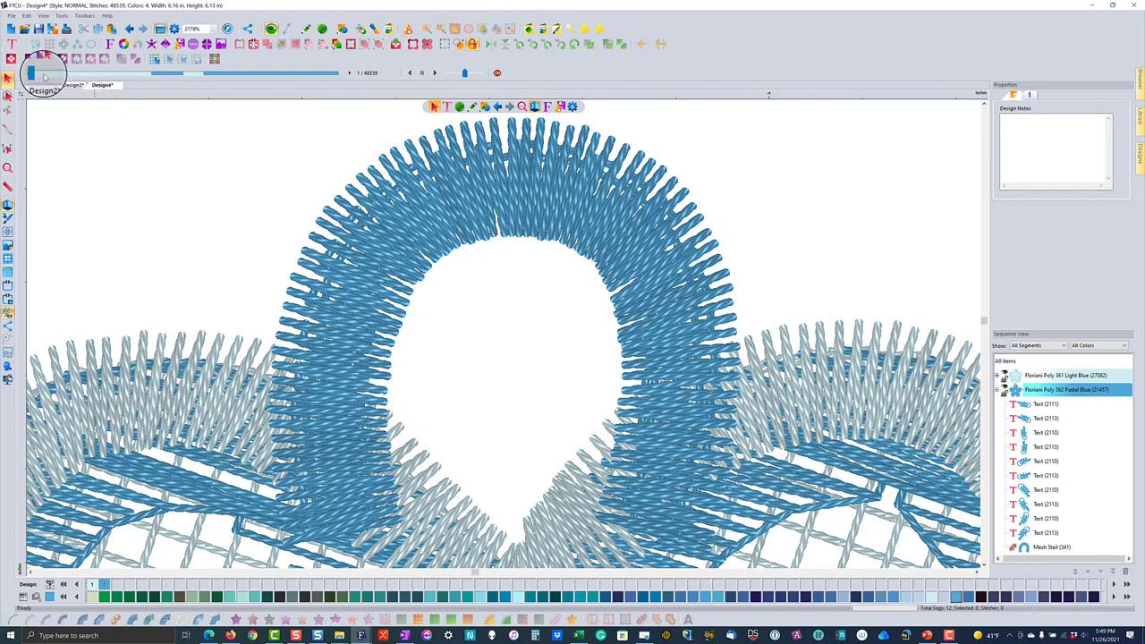
Simulate the stitching of the hanging loop at a slower speed to examine how its underlay, mesh and satin layers are sewn.
left_click_drag(34, 72, 329, 77)
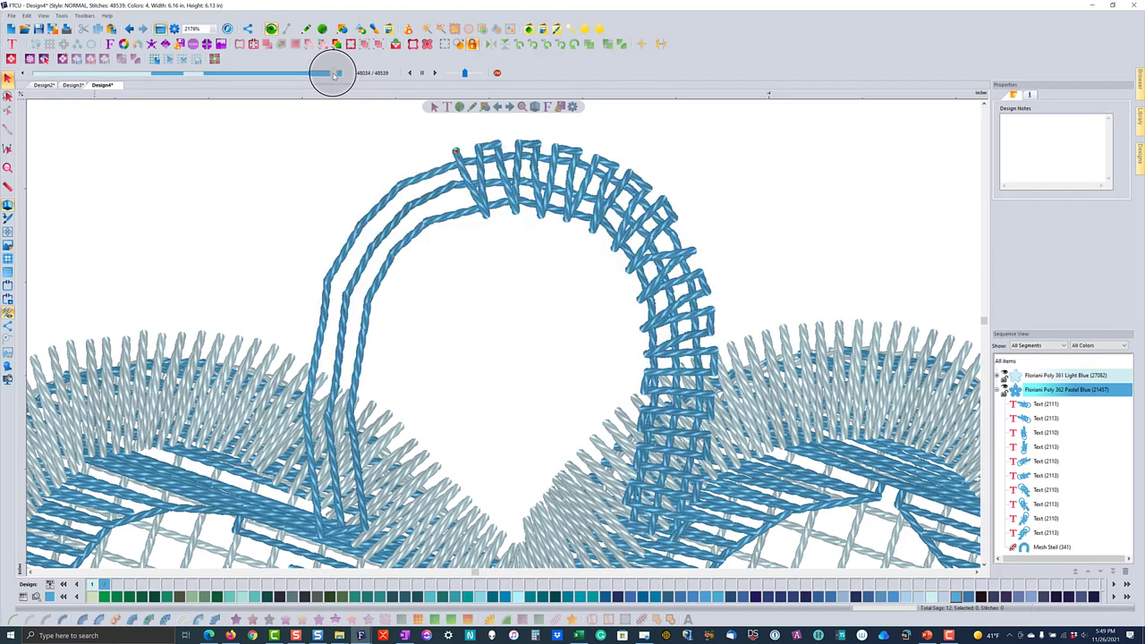
left_click_drag(333, 75, 335, 76)
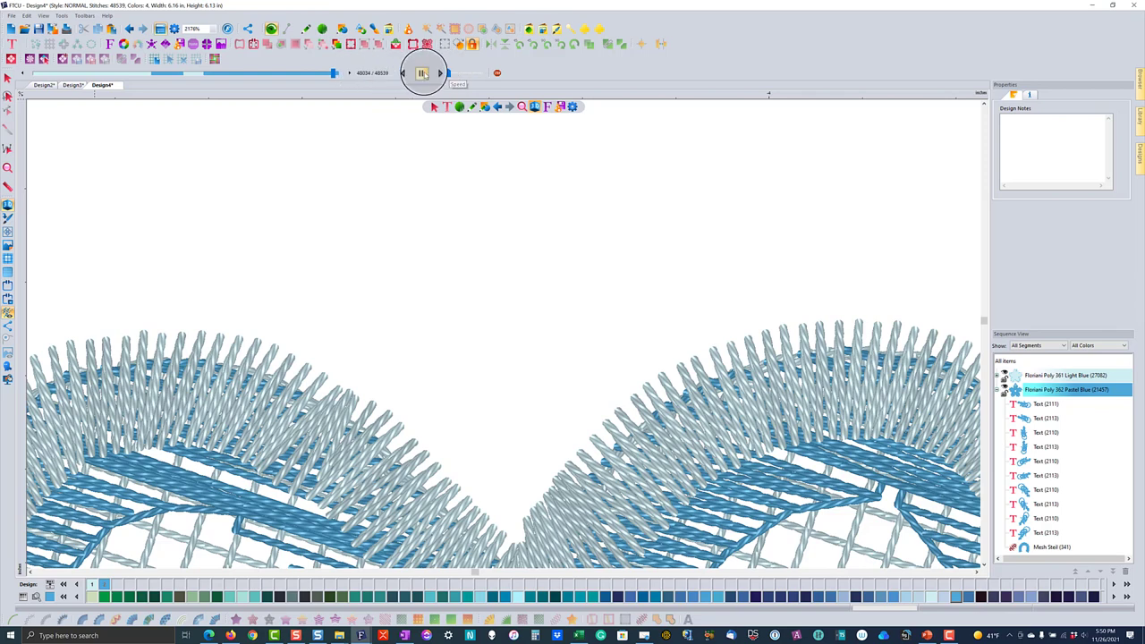
left_click(430, 72)
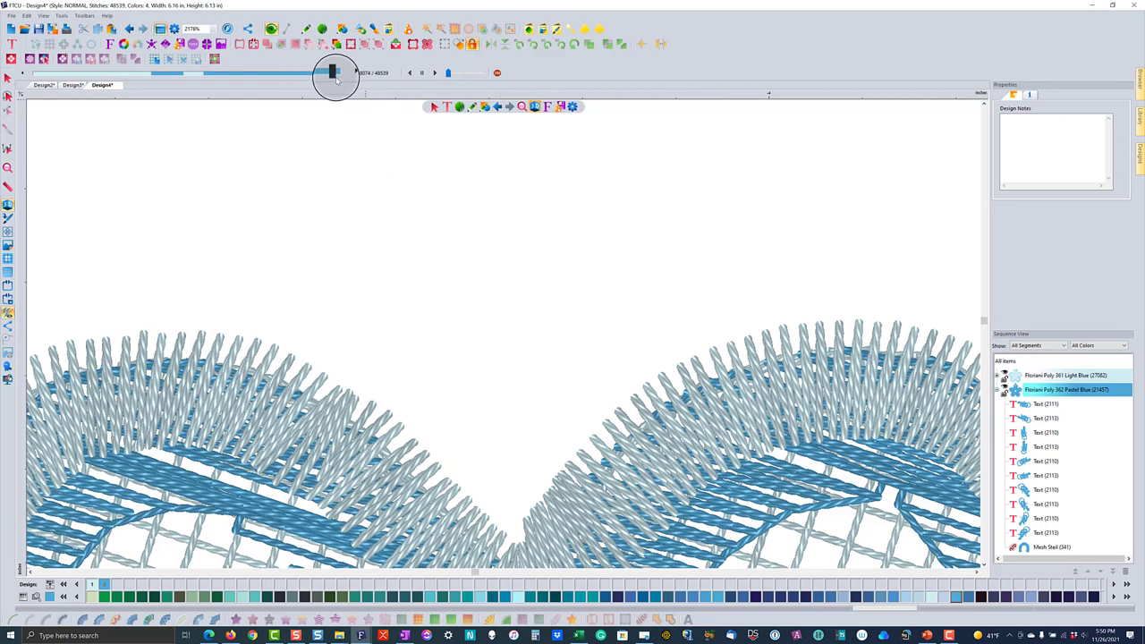
left_click(333, 72)
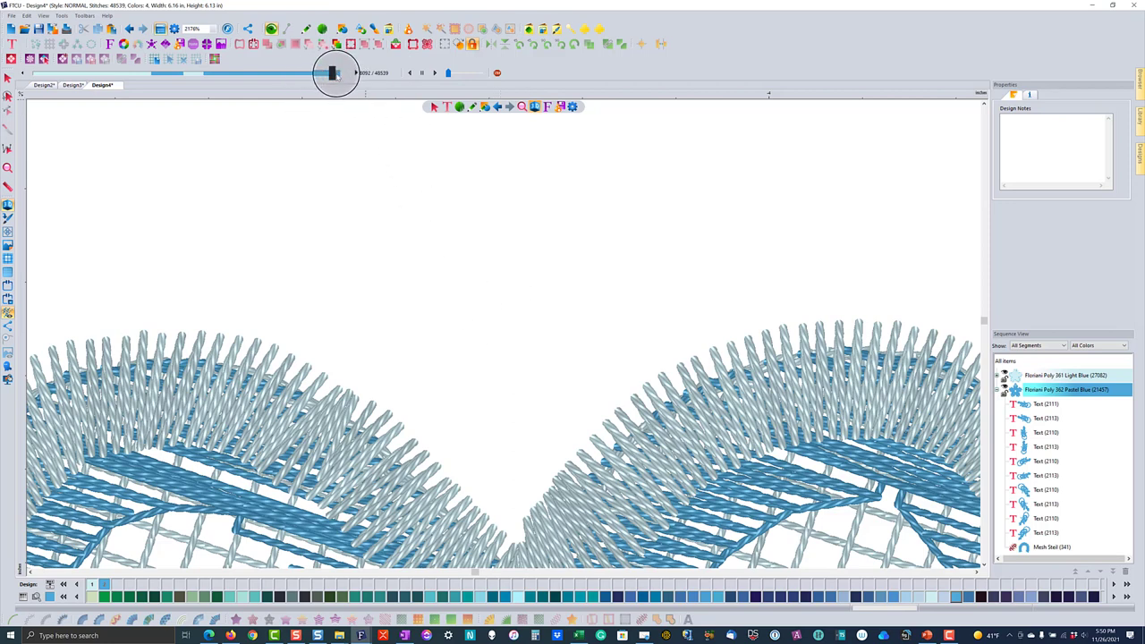
left_click(462, 73)
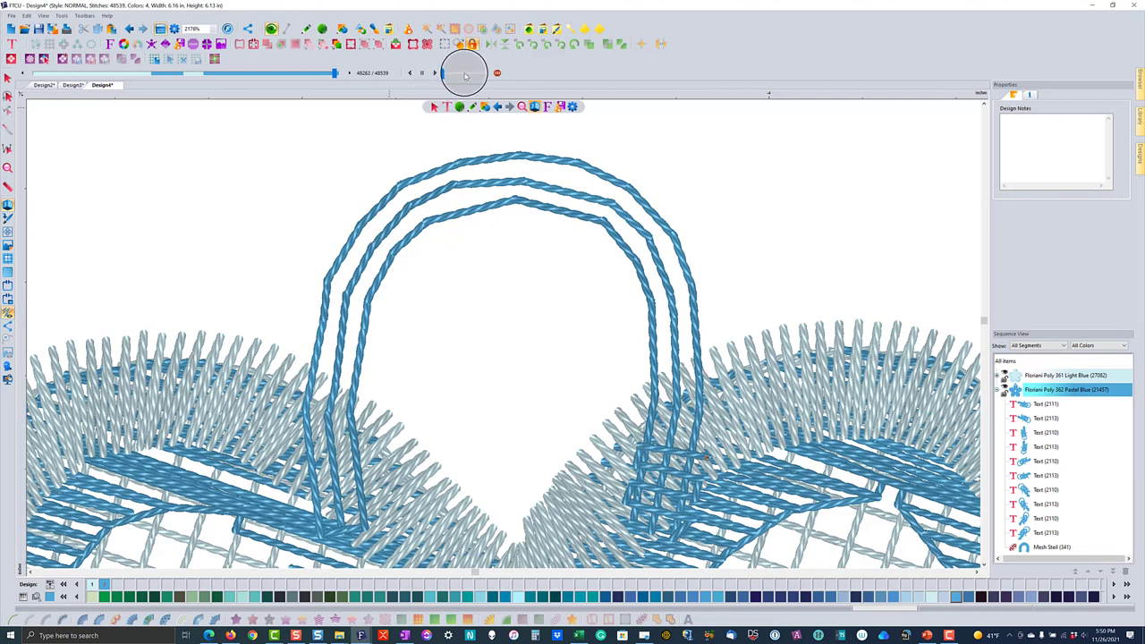
left_click(464, 74)
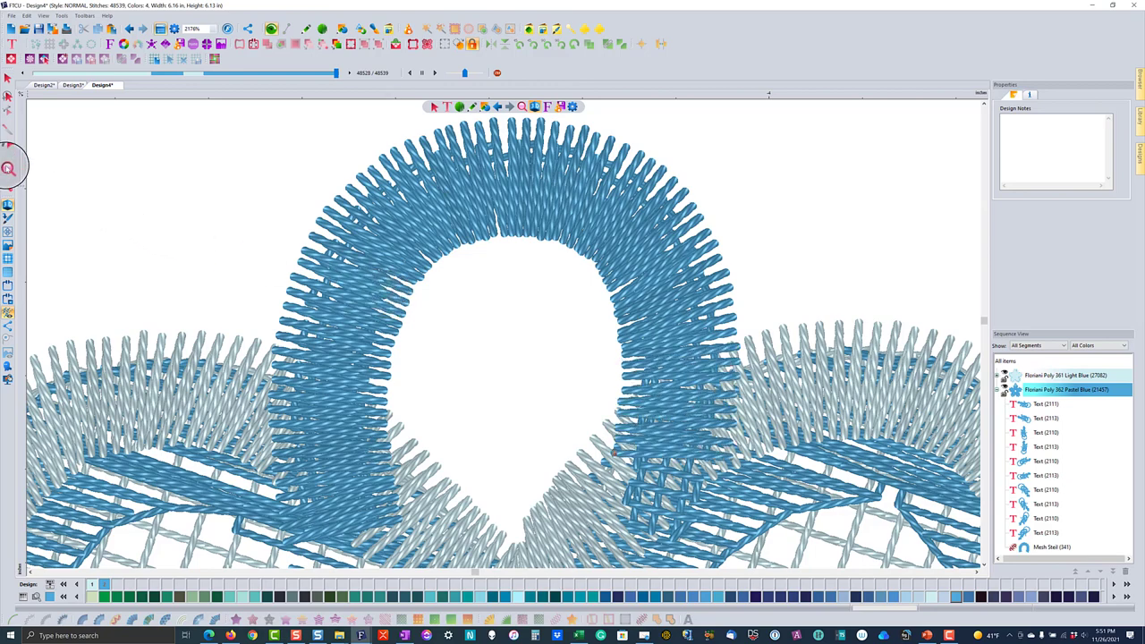
Move the Mesh Steil hanging loop to the beginning of the stitch sequence, ahead of the lace.
left_click(7, 168)
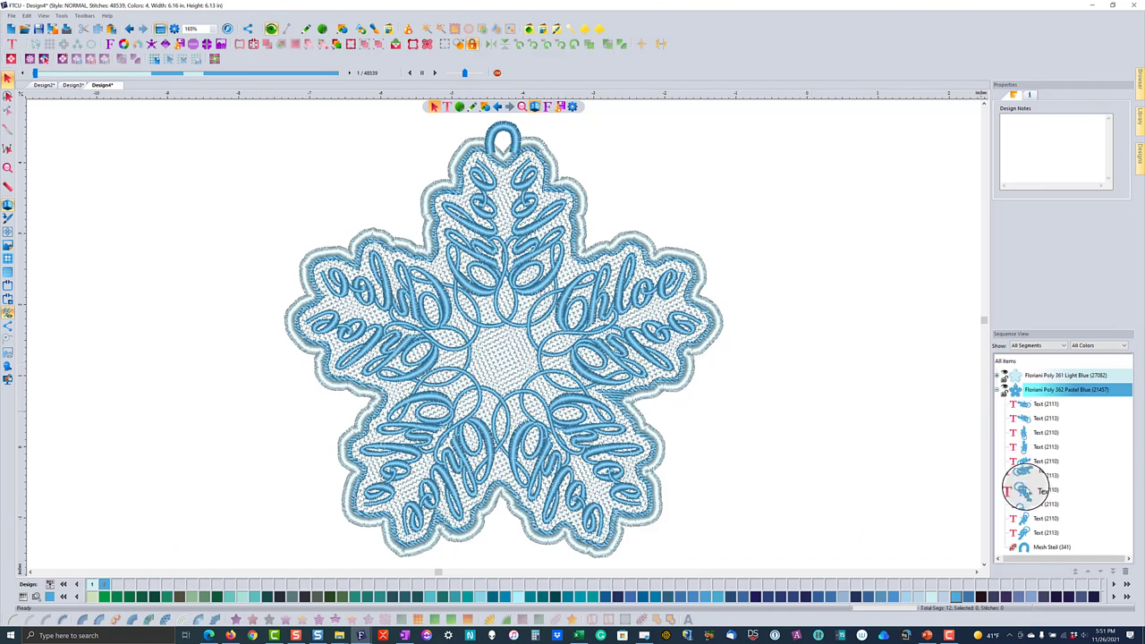
left_click(1050, 548)
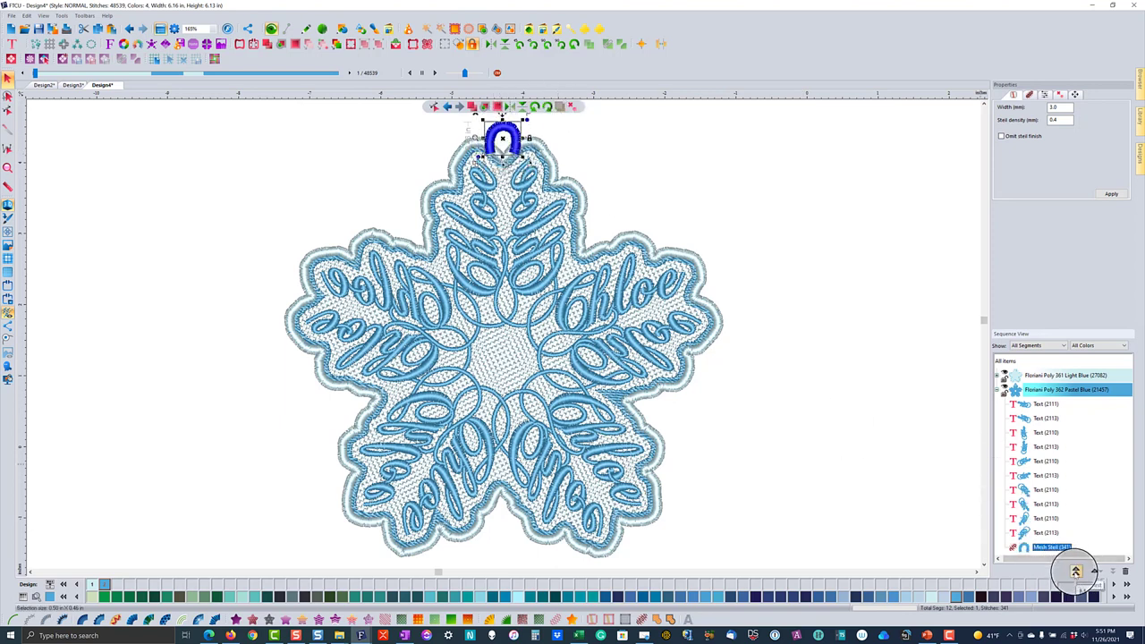
left_click(1075, 571)
left_click(874, 454)
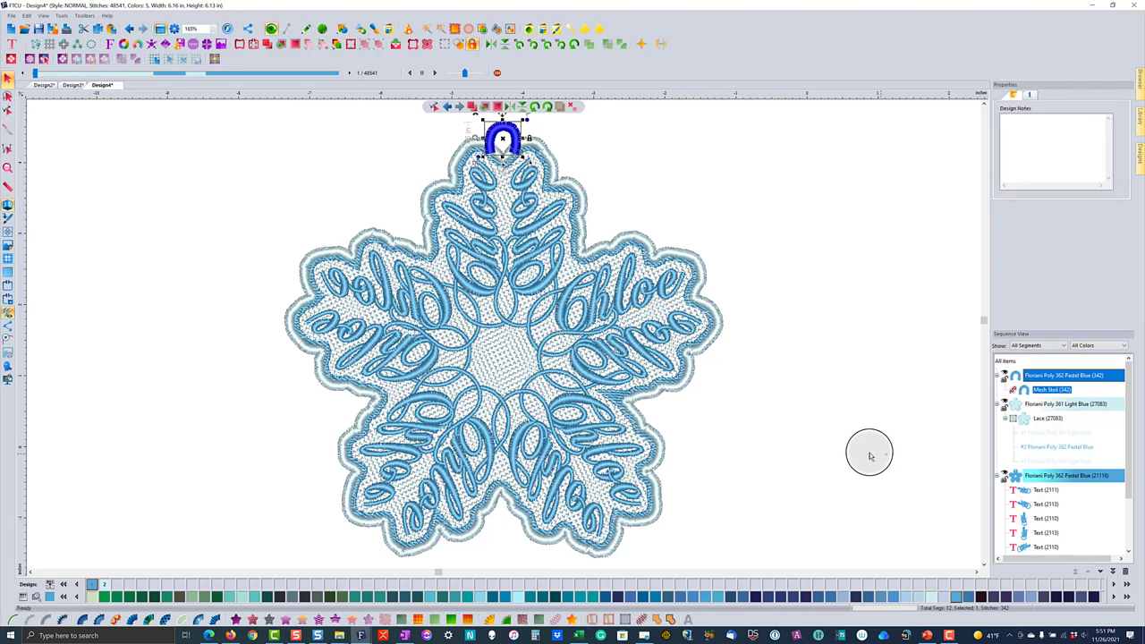